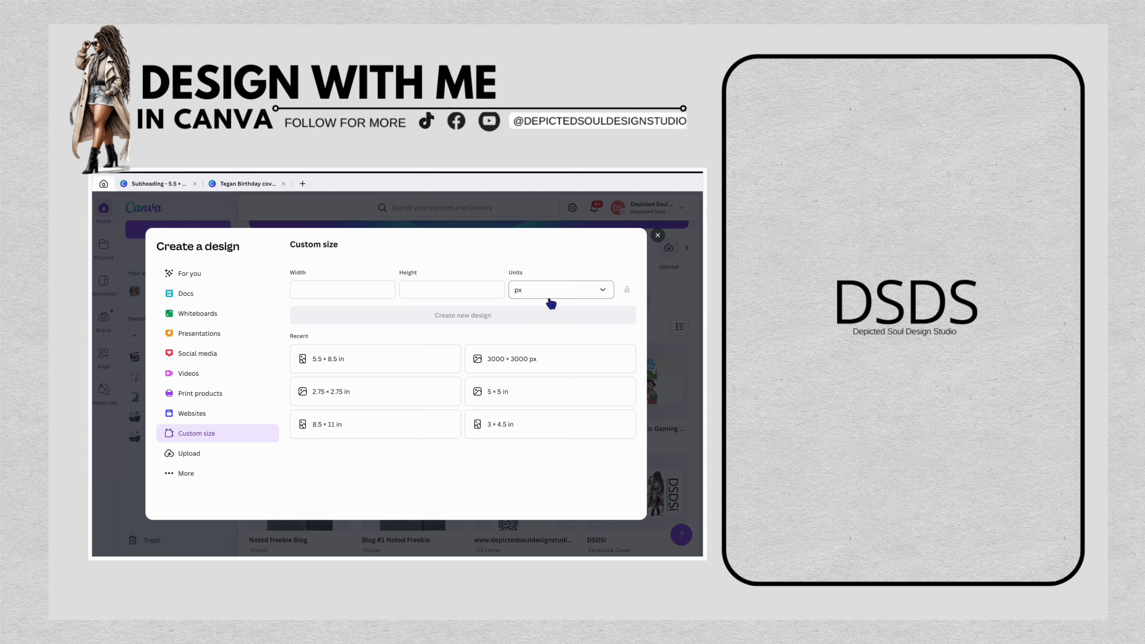
- Create a custom-size design 5.5 in wide and 8.5 in high
{"action": "left_click", "coordinate": [549, 289]}
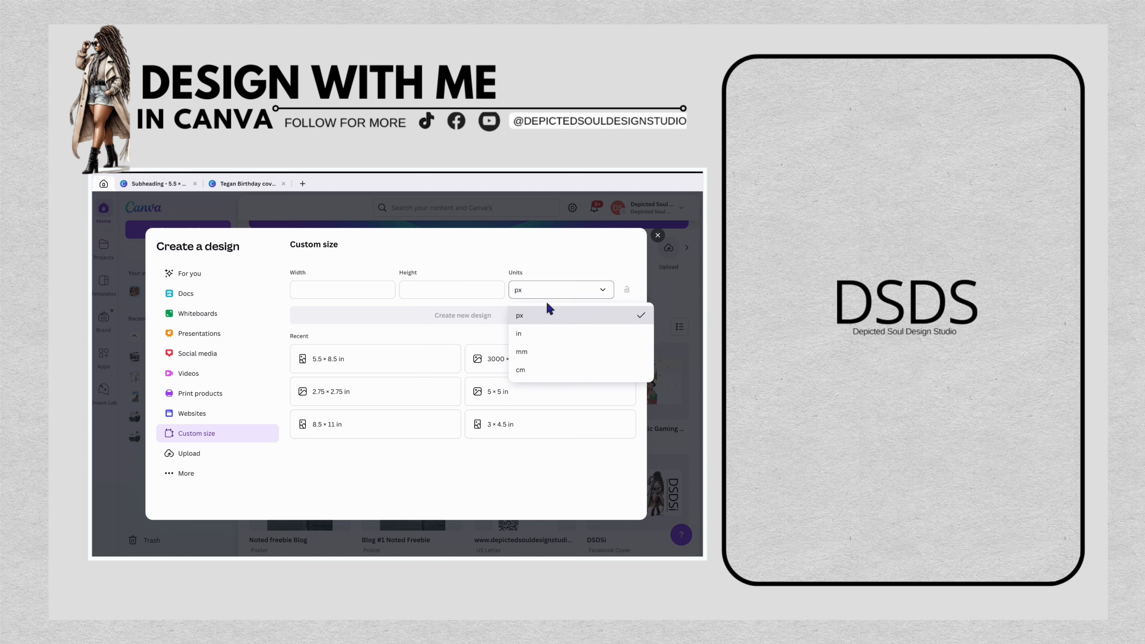
{"action": "left_click", "coordinate": [543, 339]}
{"action": "left_click", "coordinate": [334, 285]}
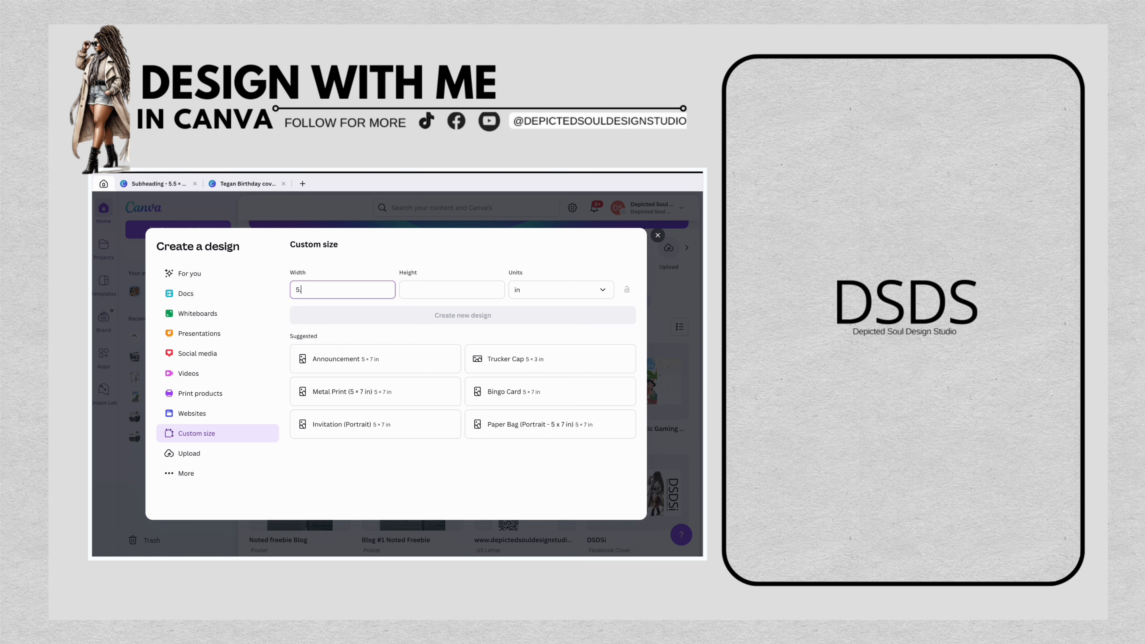
{"action": "left_click", "coordinate": [409, 291]}
{"action": "type", "text": "8.5"}
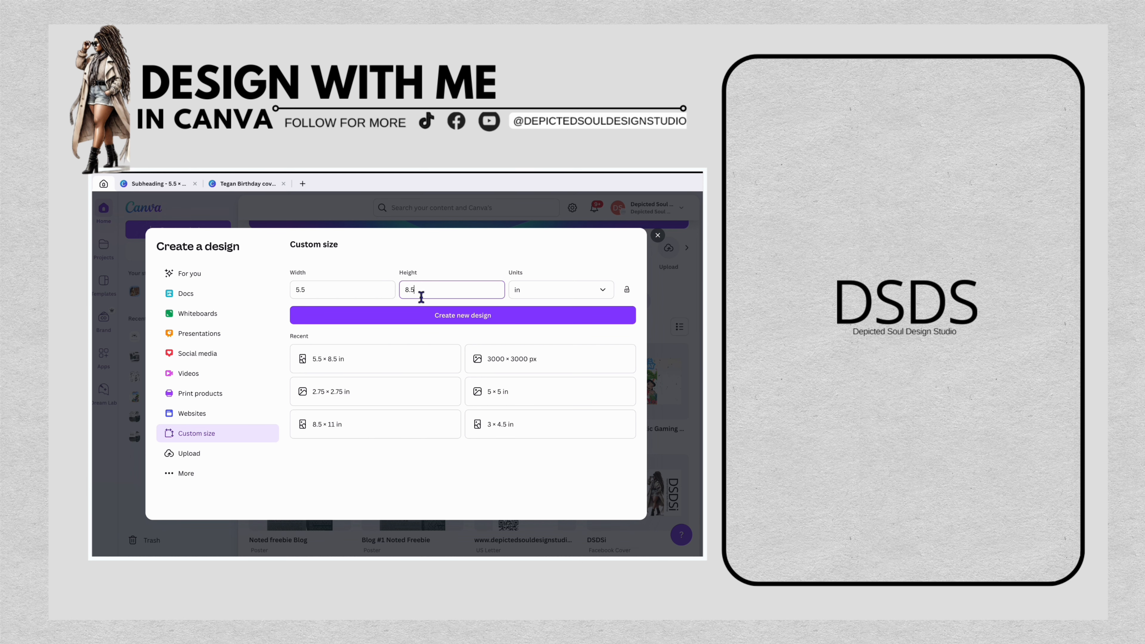
{"action": "left_click", "coordinate": [429, 315]}
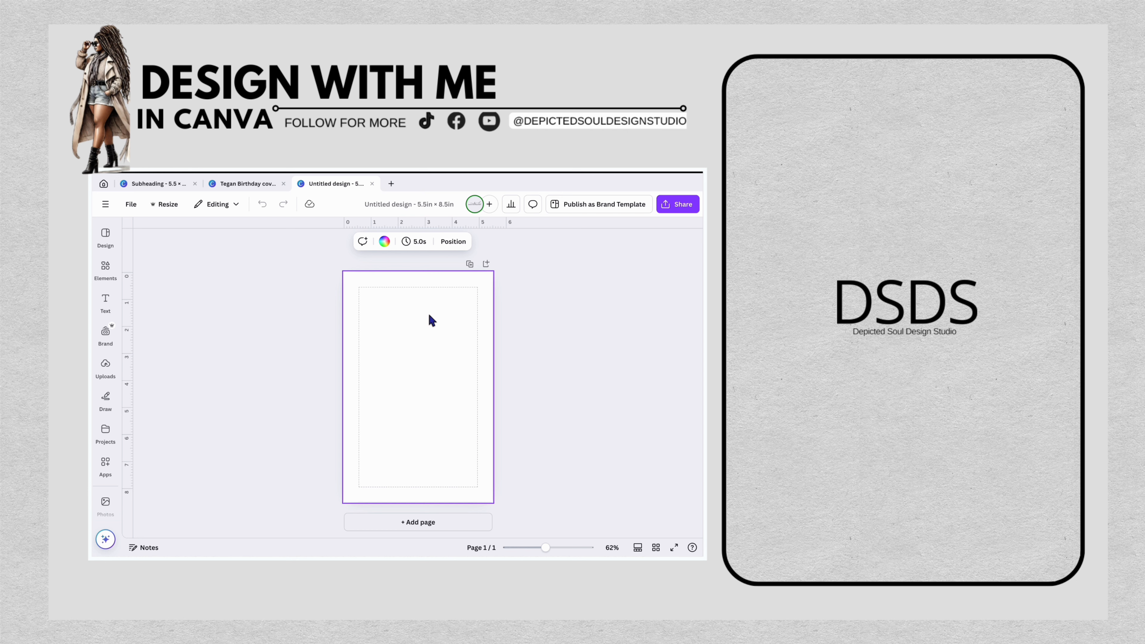
- Place the uploaded "Ohana means family" cover image on page 1 and enlarge it to fill the page at 5.5 by 8.5 in
{"action": "left_click", "coordinate": [105, 365]}
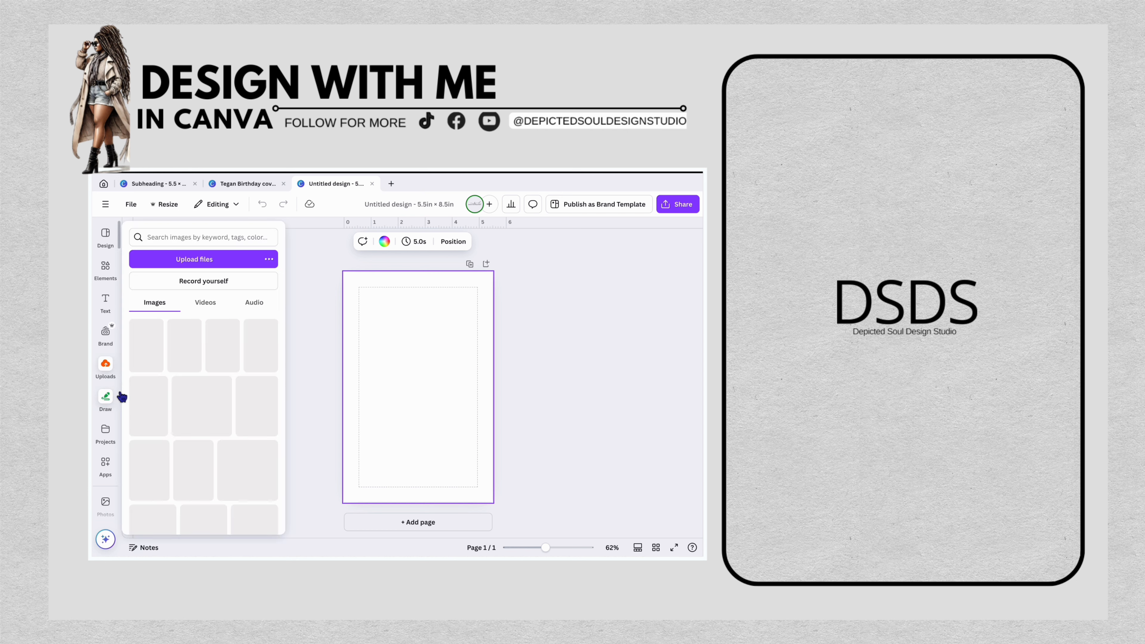
{"action": "left_click", "coordinate": [106, 397]}
{"action": "left_click", "coordinate": [106, 366]}
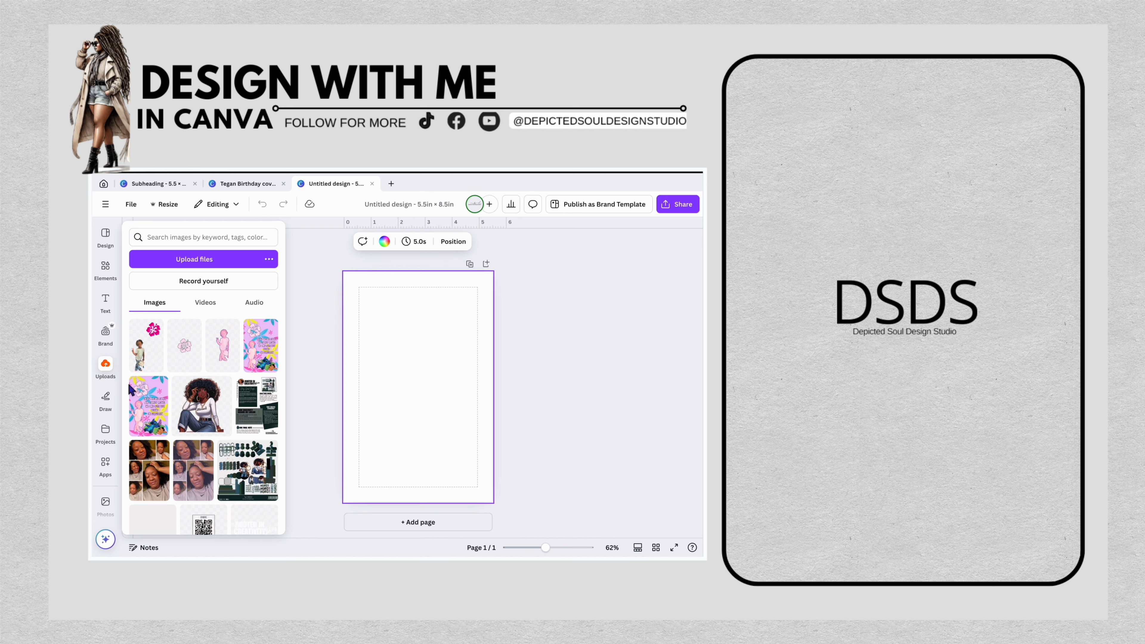
{"action": "left_click", "coordinate": [106, 397]}
{"action": "left_click", "coordinate": [106, 365]}
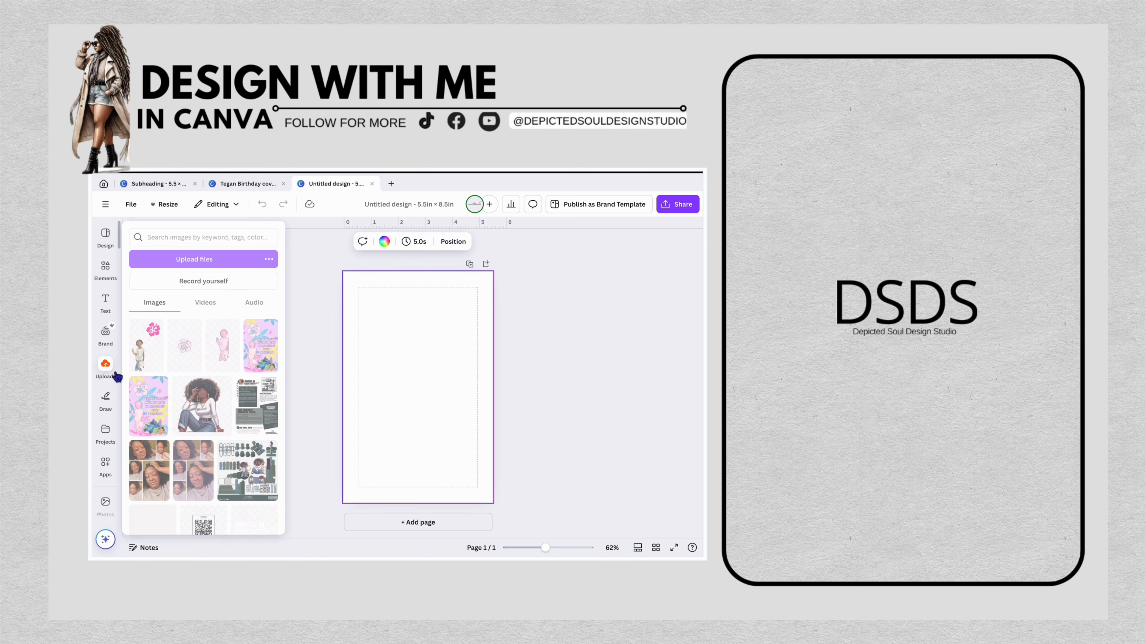
{"action": "left_click", "coordinate": [156, 400]}
{"action": "left_click_drag", "start_coordinate": [428, 430], "coordinate": [409, 400]}
{"action": "left_click_drag", "start_coordinate": [454, 442], "coordinate": [499, 498]}
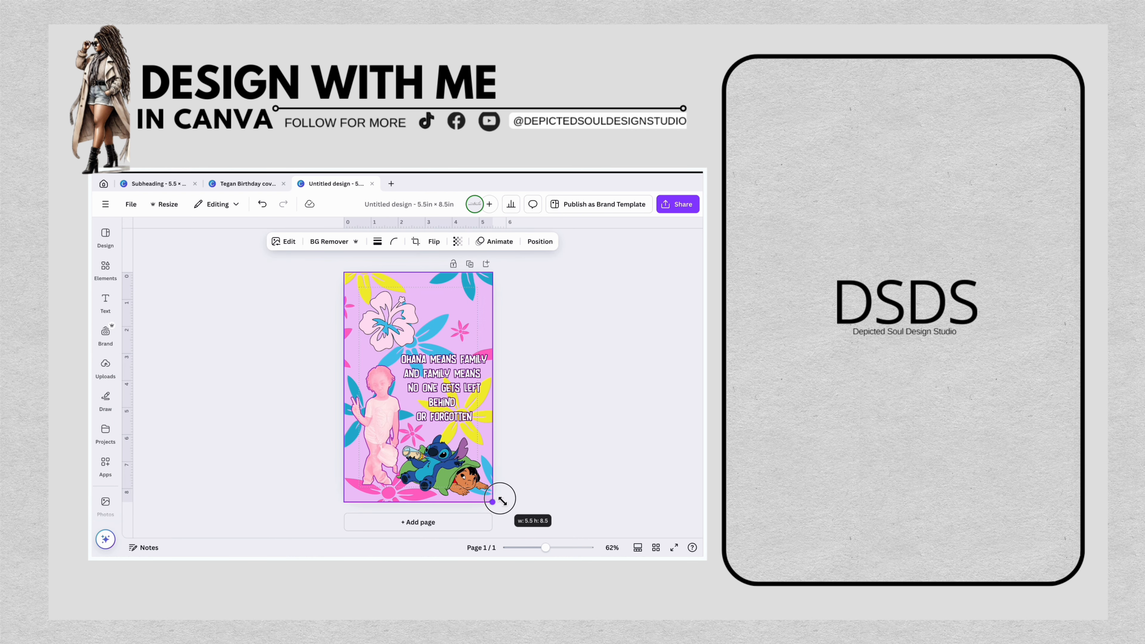
- Add a blank second page and select it
{"action": "left_click", "coordinate": [476, 523]}
{"action": "scroll", "coordinate": [532, 429], "scroll_direction": "up", "scroll_amount": 3}
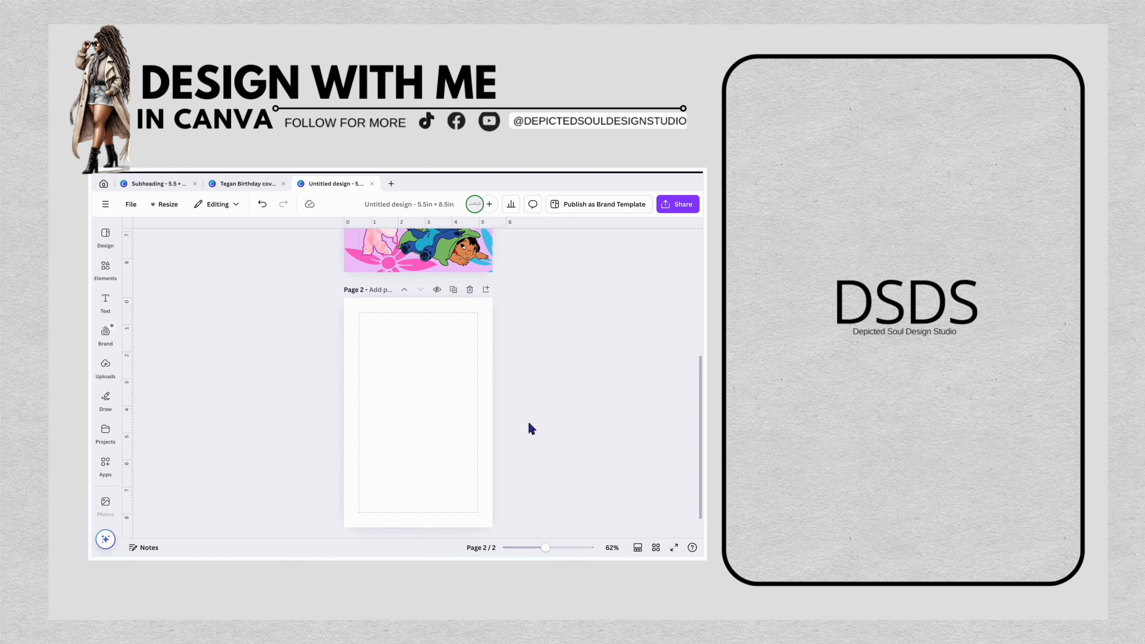
{"action": "scroll", "coordinate": [532, 428], "scroll_direction": "down", "scroll_amount": 1}
{"action": "scroll", "coordinate": [531, 428], "scroll_direction": "down", "scroll_amount": 1}
{"action": "left_click", "coordinate": [411, 416]}
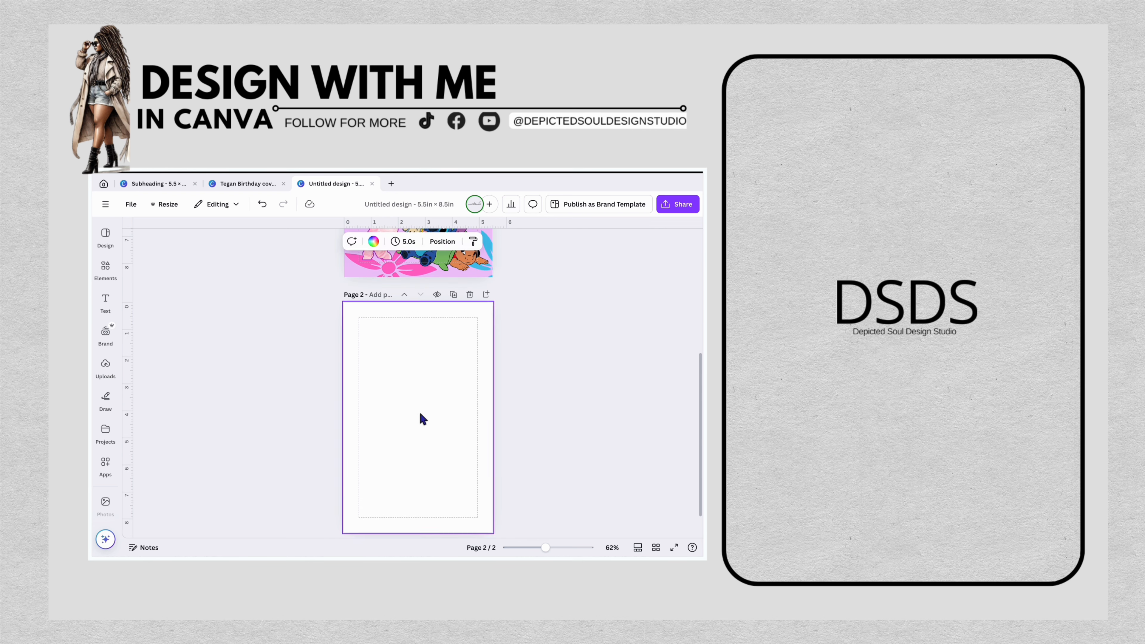
- Search the elements for "girly background" and browse the graphics for a pattern that suits the cover
{"action": "left_click", "coordinate": [106, 269]}
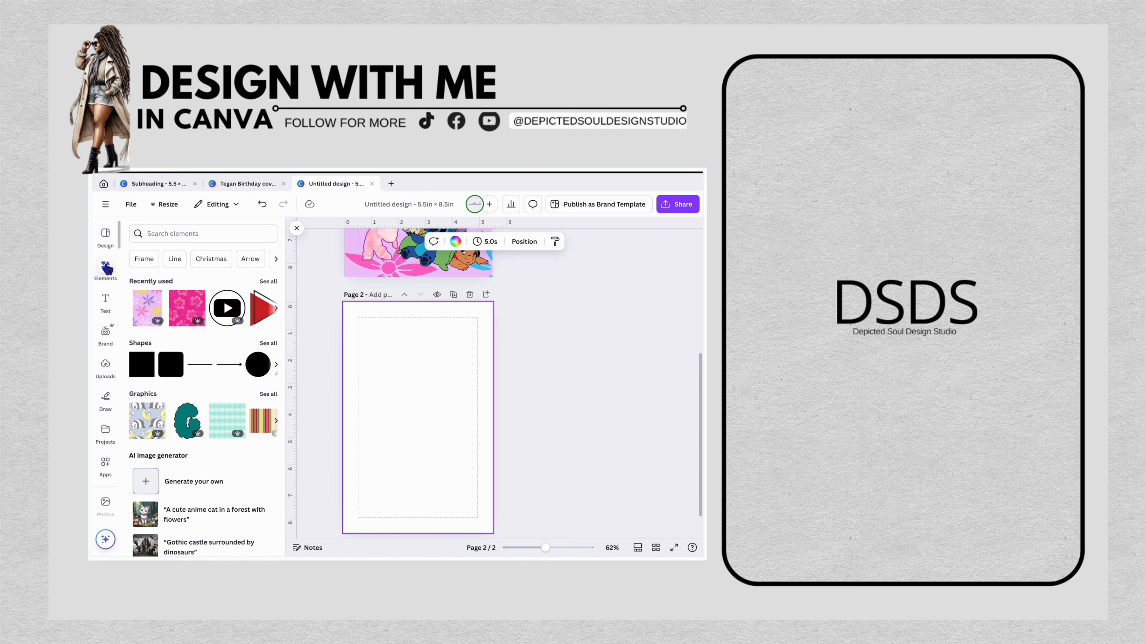
{"action": "left_click", "coordinate": [170, 240]}
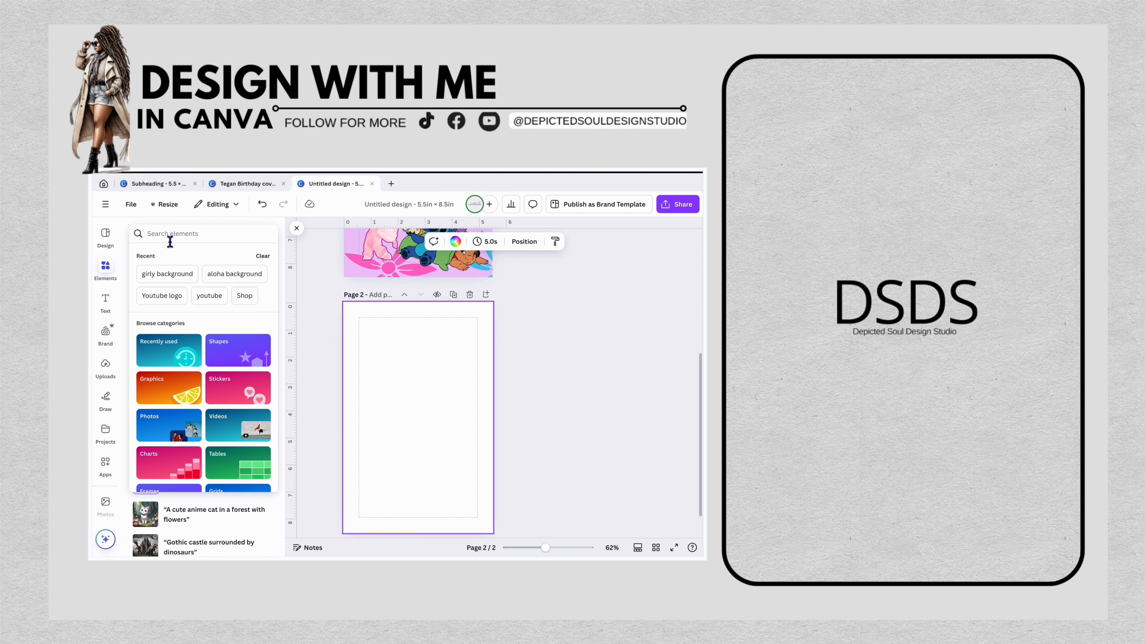
{"action": "left_click", "coordinate": [167, 274]}
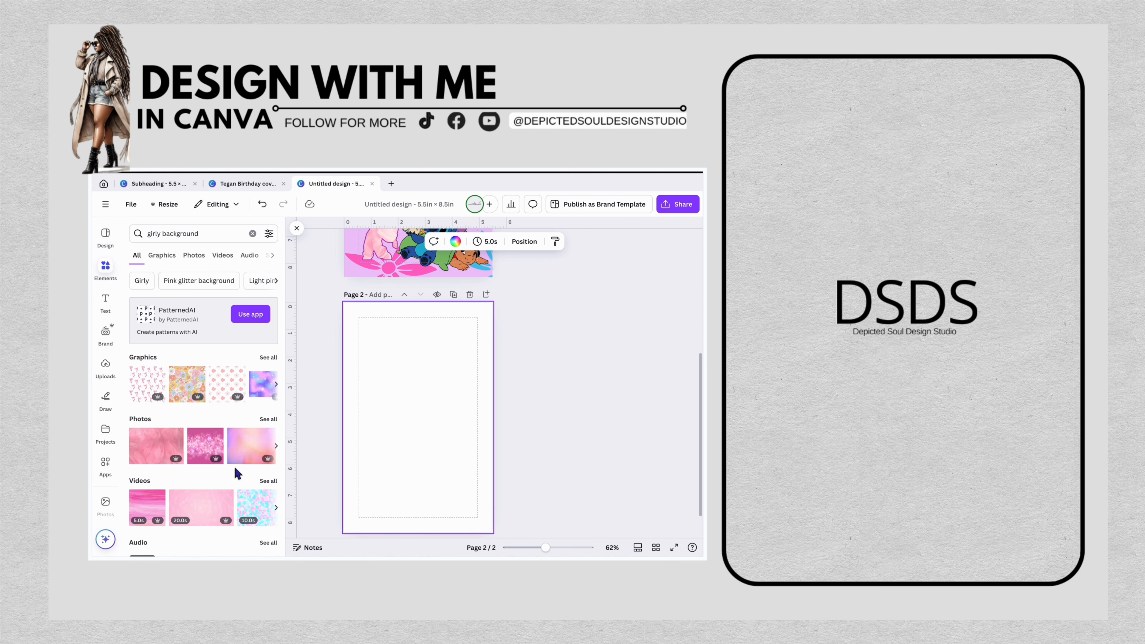
{"action": "left_click", "coordinate": [270, 357]}
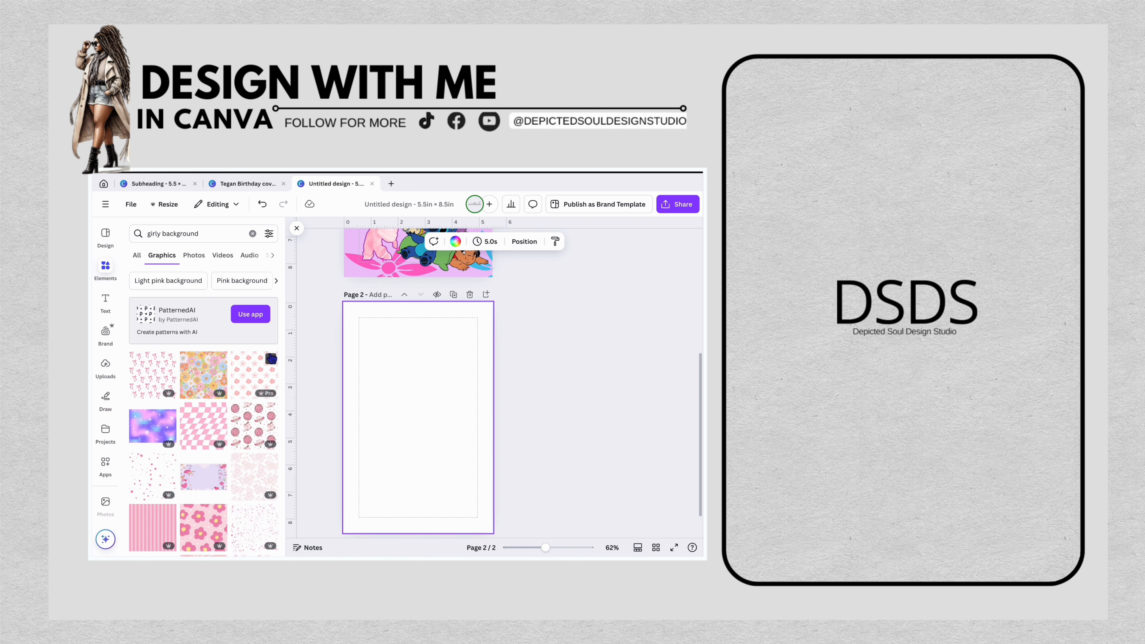
{"action": "scroll", "coordinate": [245, 447], "scroll_direction": "down", "scroll_amount": 2}
{"action": "scroll", "coordinate": [245, 448], "scroll_direction": "down", "scroll_amount": 10}
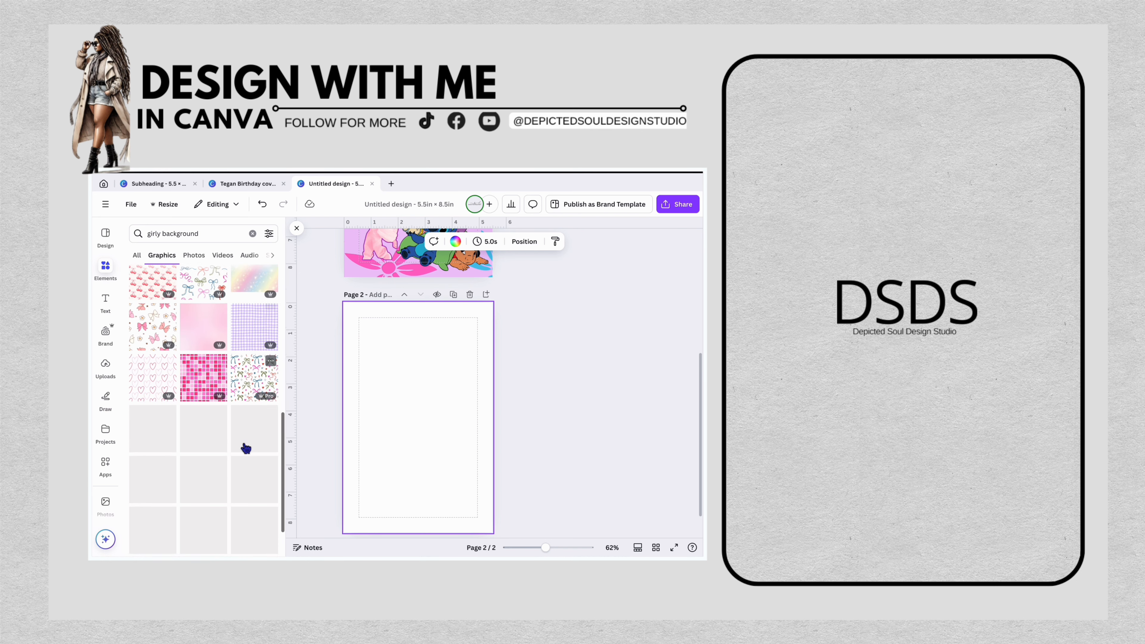
{"action": "scroll", "coordinate": [243, 446], "scroll_direction": "down", "scroll_amount": 3}
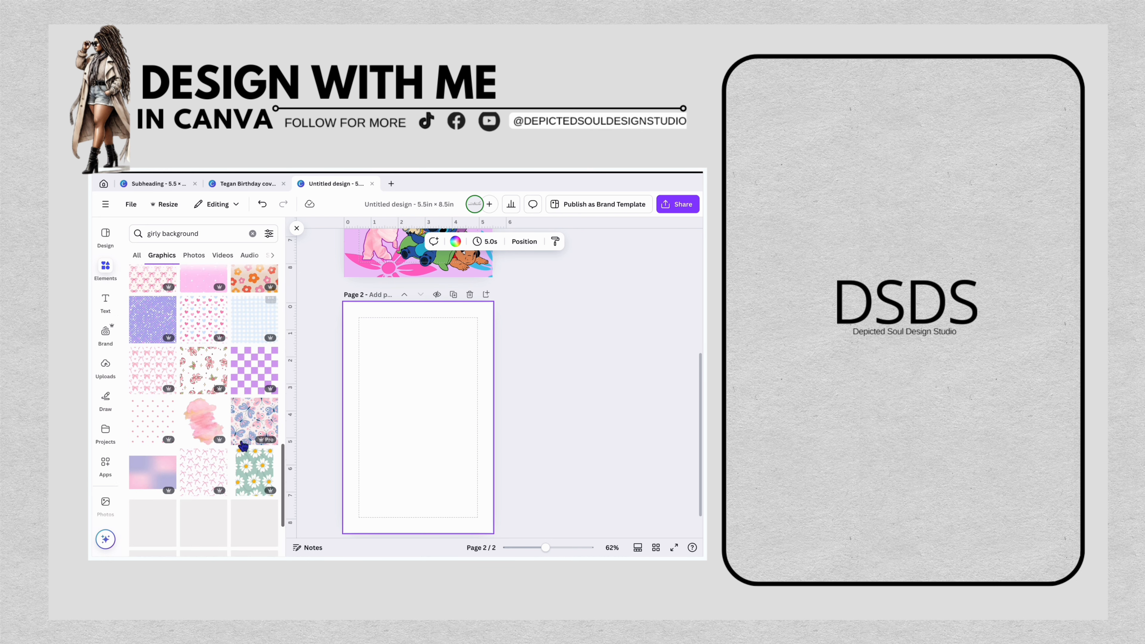
{"action": "scroll", "coordinate": [244, 445], "scroll_direction": "down", "scroll_amount": 3}
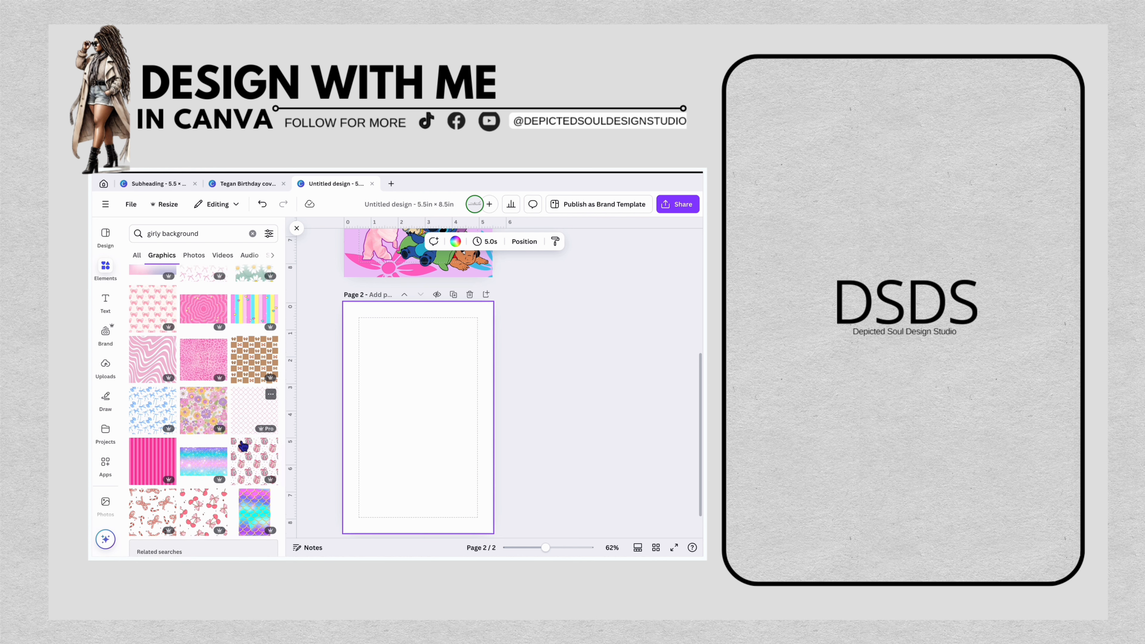
{"action": "scroll", "coordinate": [244, 446], "scroll_direction": "down", "scroll_amount": 2}
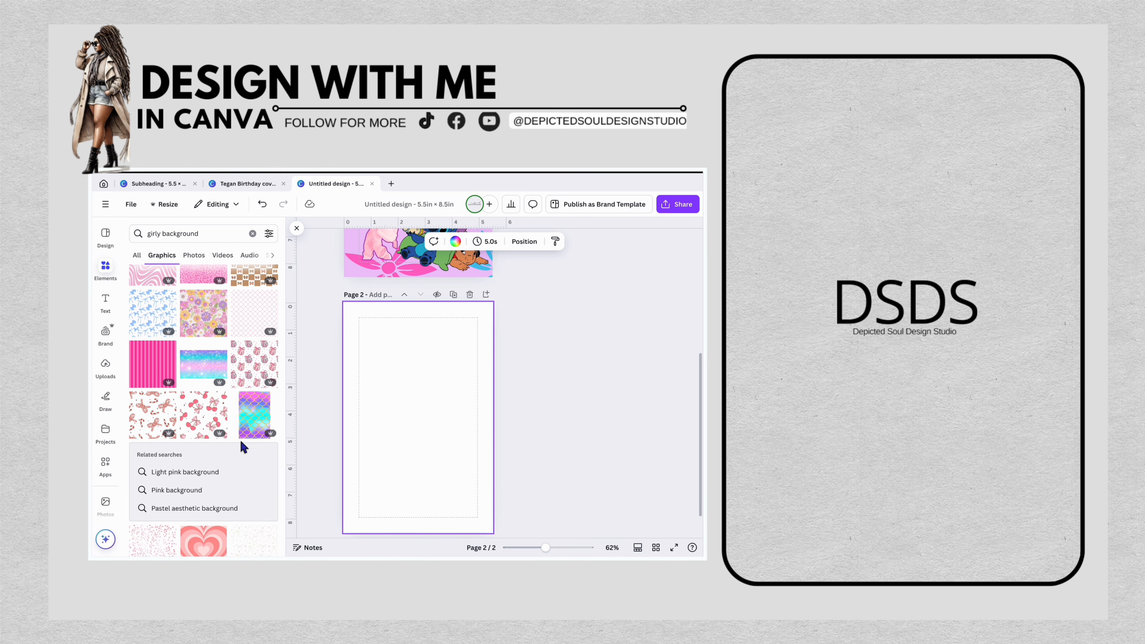
{"action": "scroll", "coordinate": [242, 446], "scroll_direction": "down", "scroll_amount": 3}
{"action": "scroll", "coordinate": [242, 445], "scroll_direction": "down", "scroll_amount": 3}
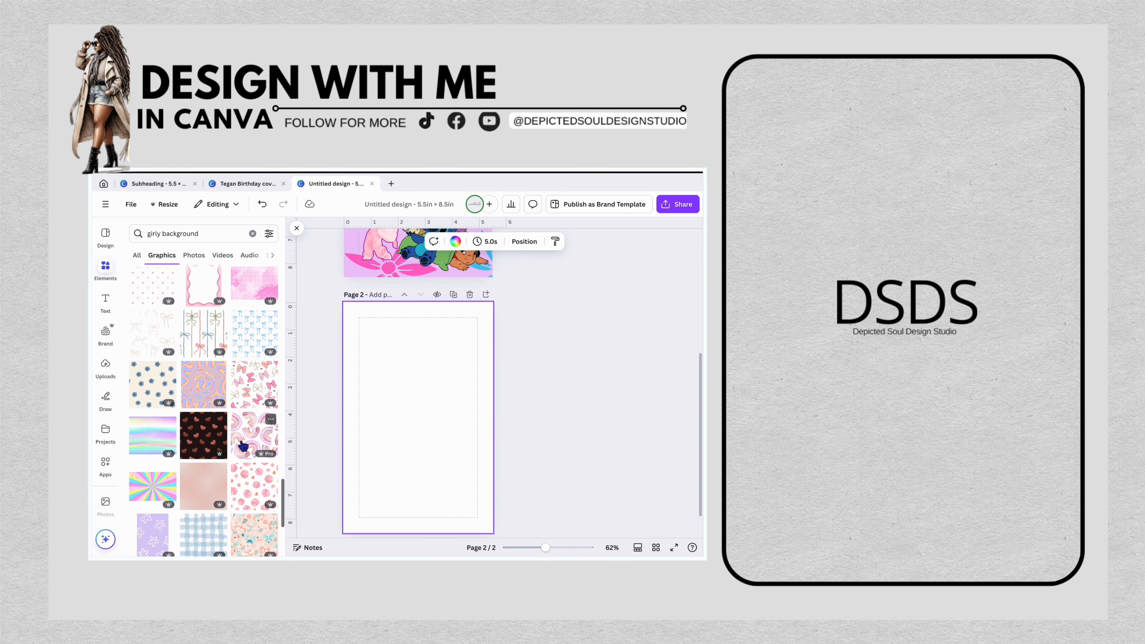
{"action": "scroll", "coordinate": [243, 446], "scroll_direction": "down", "scroll_amount": 1}
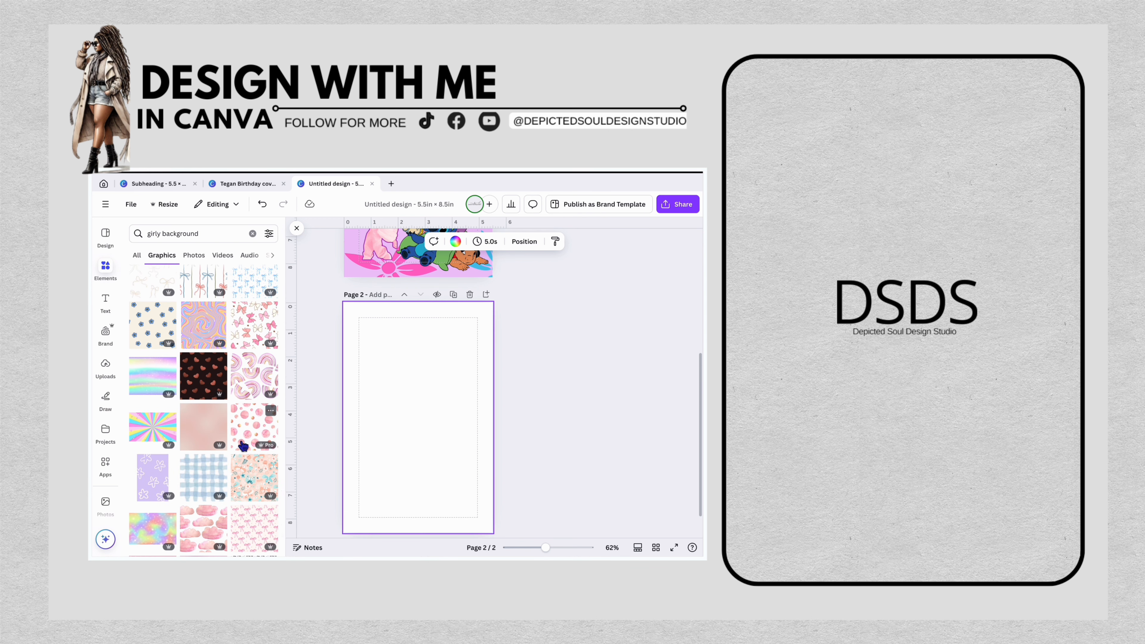
{"action": "scroll", "coordinate": [240, 439], "scroll_direction": "up", "scroll_amount": 4}
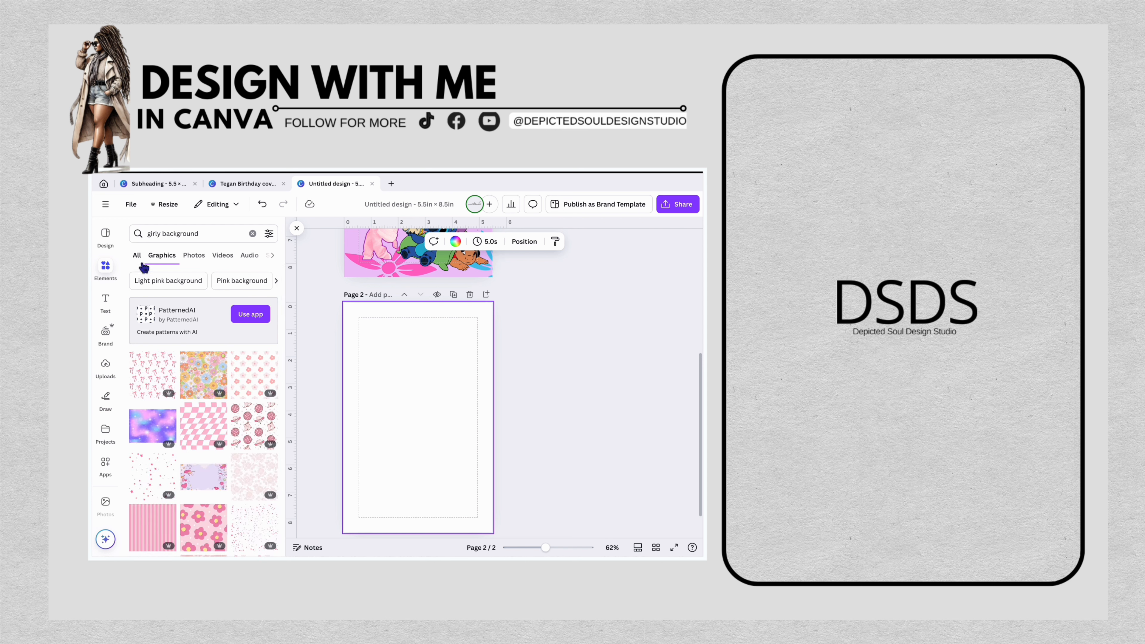
- Clear the search, insert the recently used purple flower pattern on page 2, enlarge it to cover the page and centre it
{"action": "left_click", "coordinate": [252, 233]}
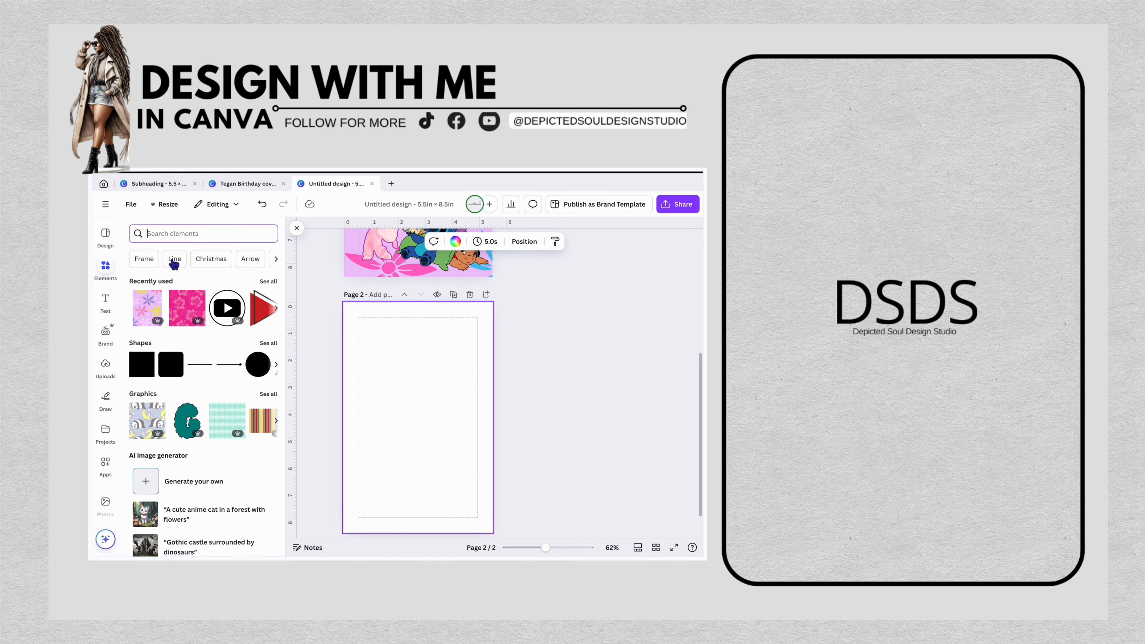
{"action": "left_click", "coordinate": [154, 315]}
{"action": "left_click_drag", "start_coordinate": [406, 408], "coordinate": [563, 510]}
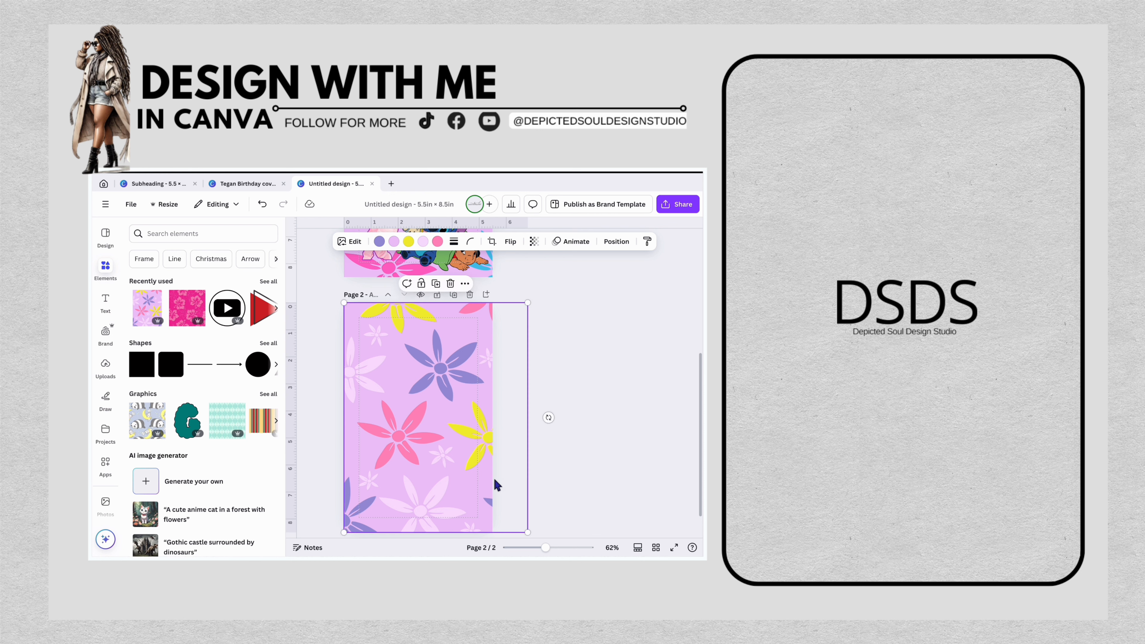
{"action": "left_click_drag", "start_coordinate": [492, 481], "coordinate": [476, 481]}
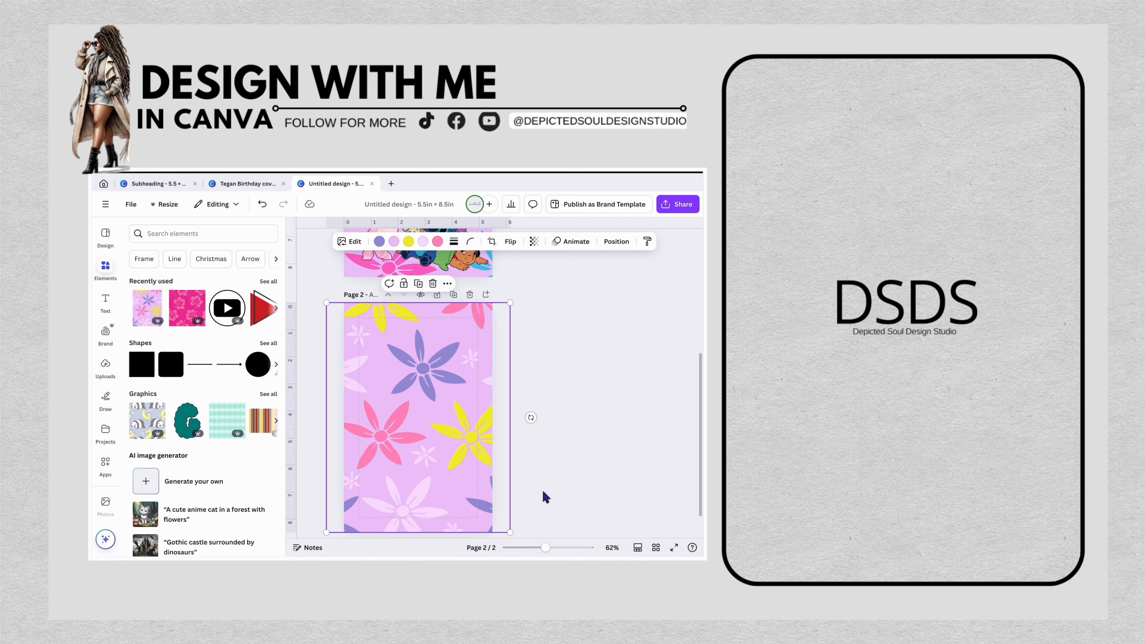
- Recolour the pattern's pink flowers to #FF66C4 by sampling the pink flower at the base of the page 1 cover
{"action": "scroll", "coordinate": [543, 494], "scroll_direction": "down", "scroll_amount": 1}
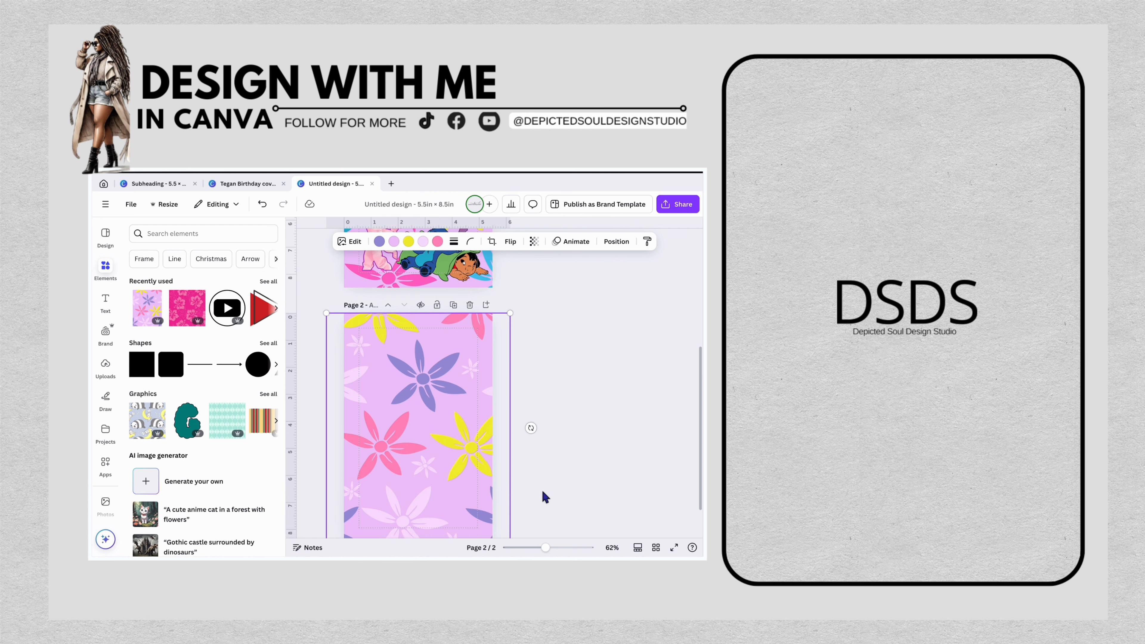
{"action": "scroll", "coordinate": [543, 494], "scroll_direction": "up", "scroll_amount": 5}
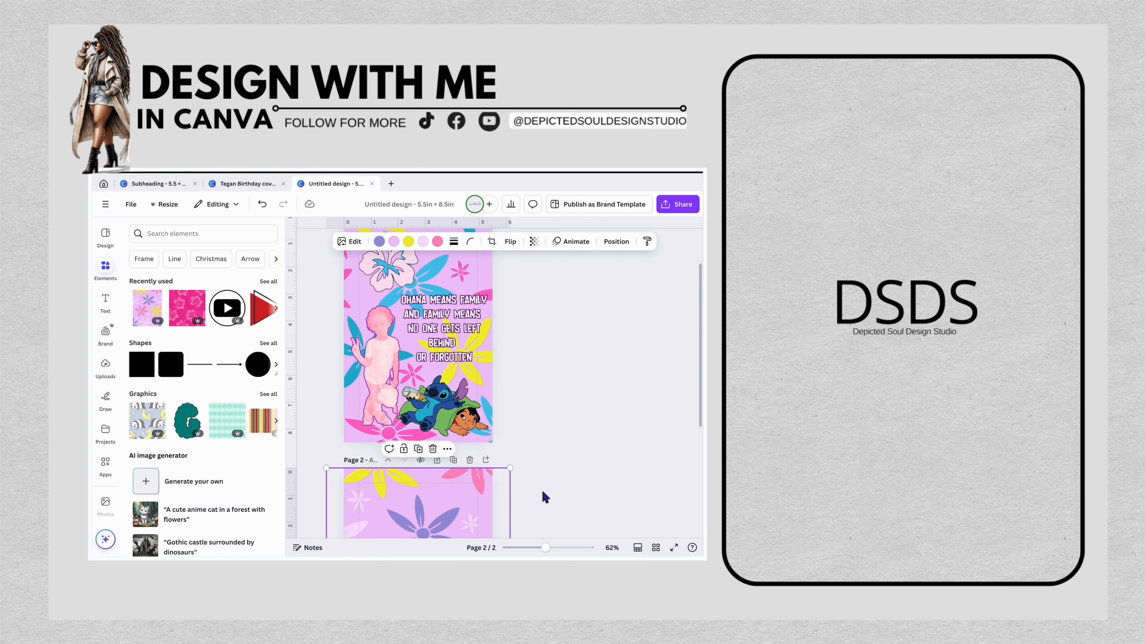
{"action": "scroll", "coordinate": [542, 489], "scroll_direction": "down", "scroll_amount": 3}
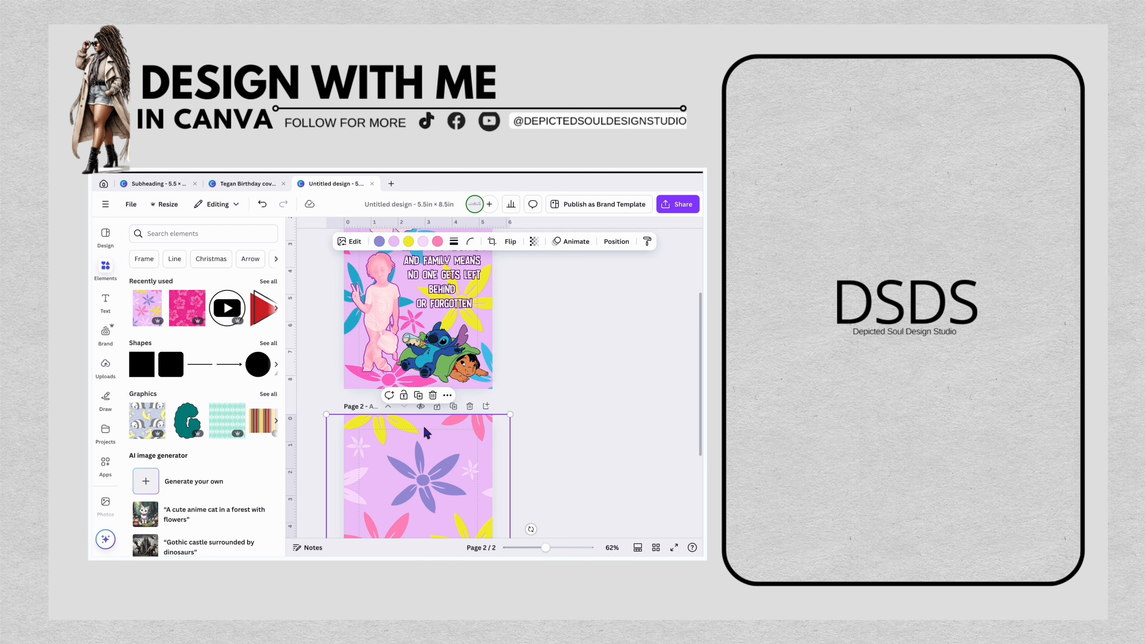
{"action": "left_click", "coordinate": [437, 242]}
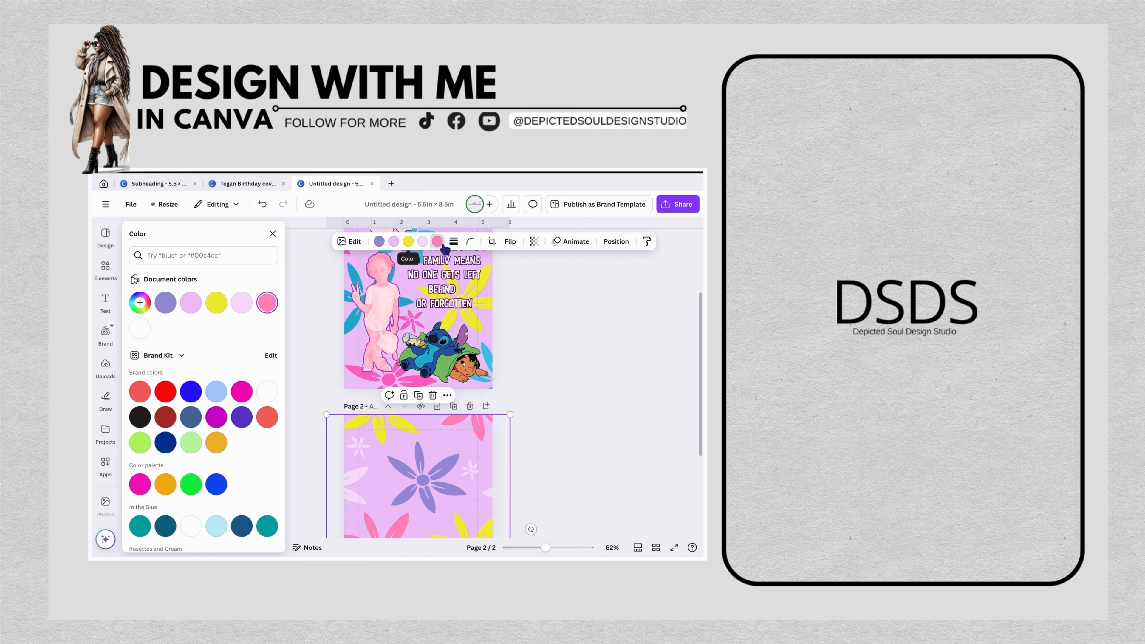
{"action": "left_click", "coordinate": [141, 304]}
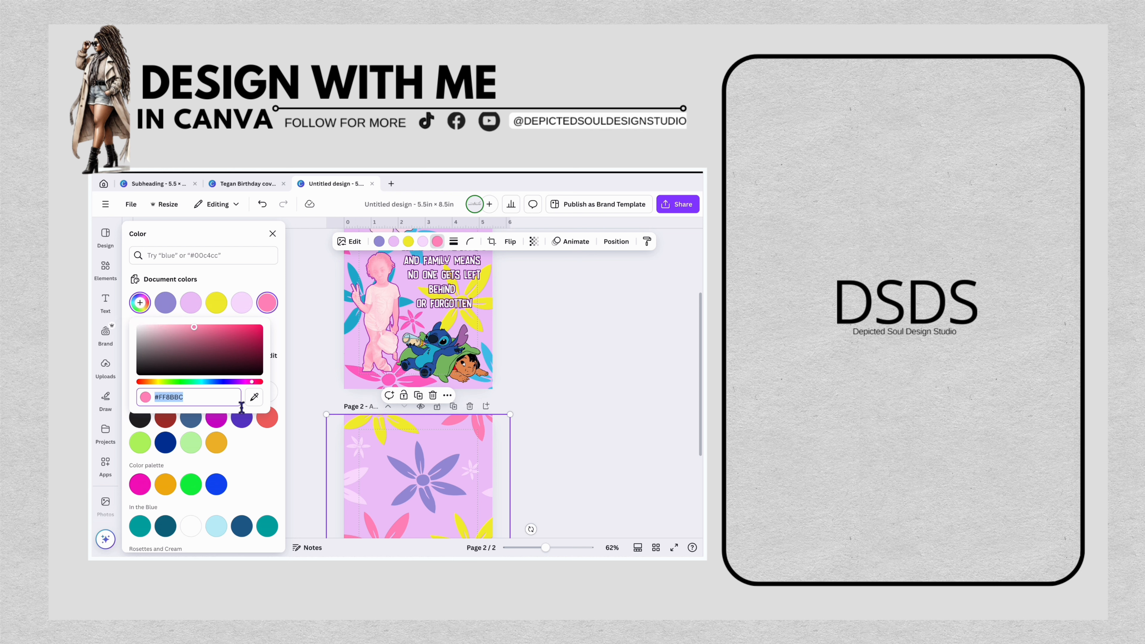
{"action": "left_click", "coordinate": [254, 397]}
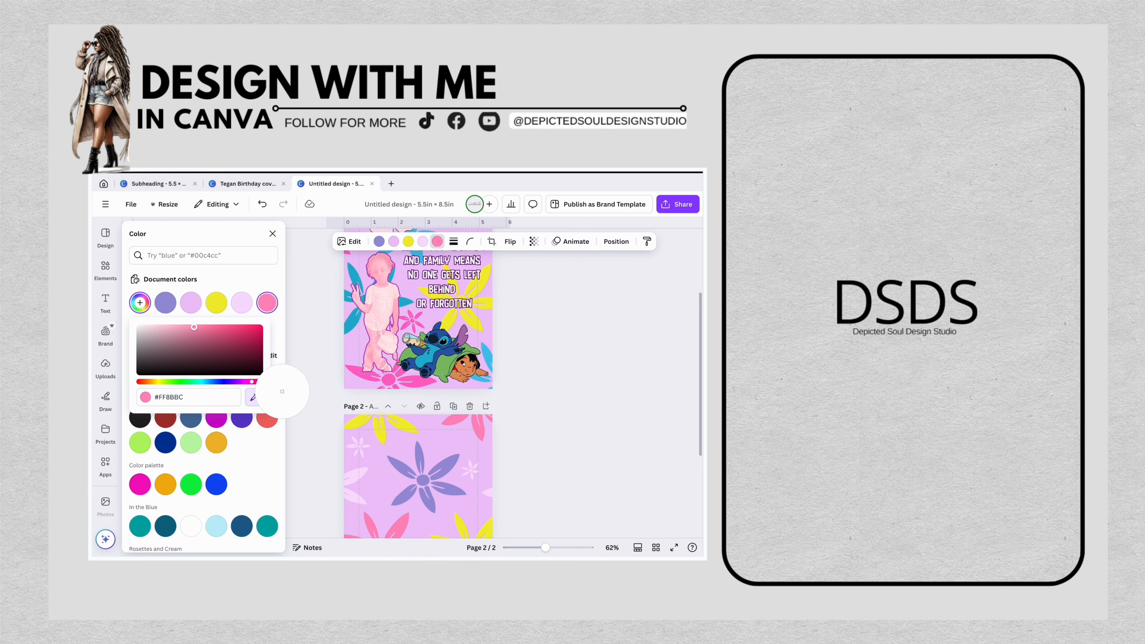
{"action": "left_click", "coordinate": [412, 384]}
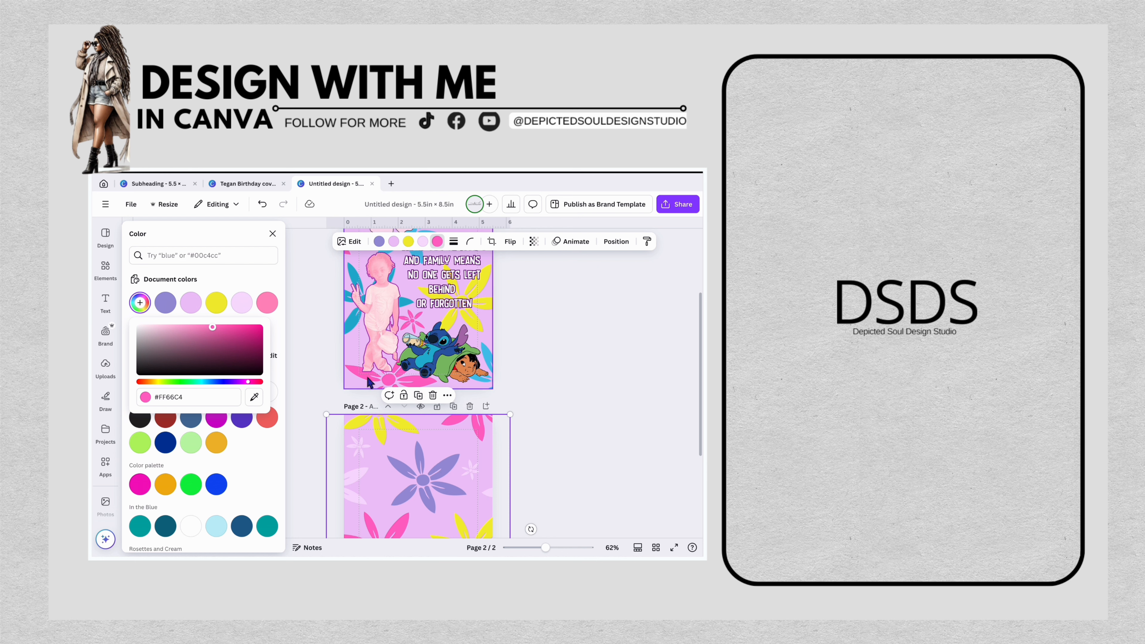
{"action": "scroll", "coordinate": [468, 383], "scroll_direction": "down", "scroll_amount": 1}
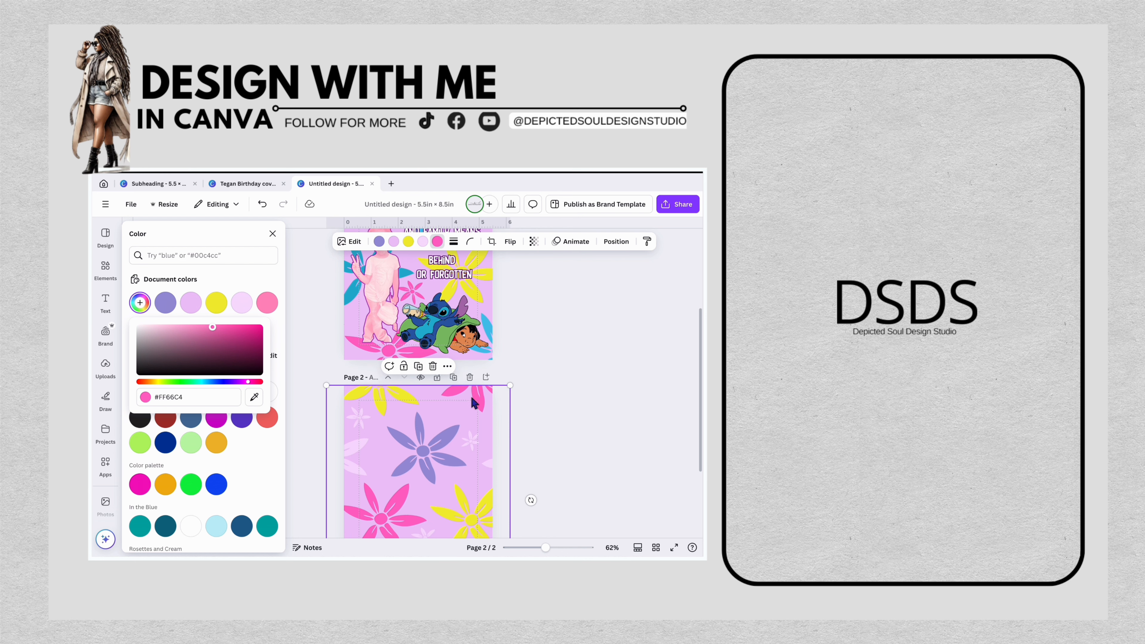
{"action": "scroll", "coordinate": [469, 406], "scroll_direction": "up", "scroll_amount": 3}
{"action": "scroll", "coordinate": [446, 419], "scroll_direction": "down", "scroll_amount": 5}
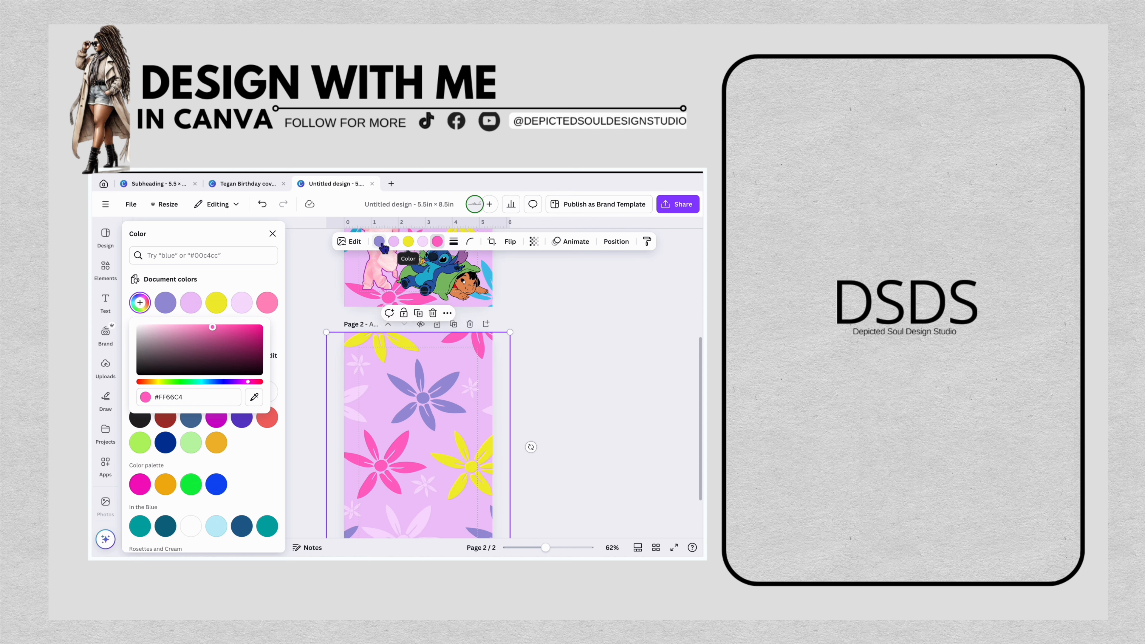
{"action": "left_click", "coordinate": [165, 302]}
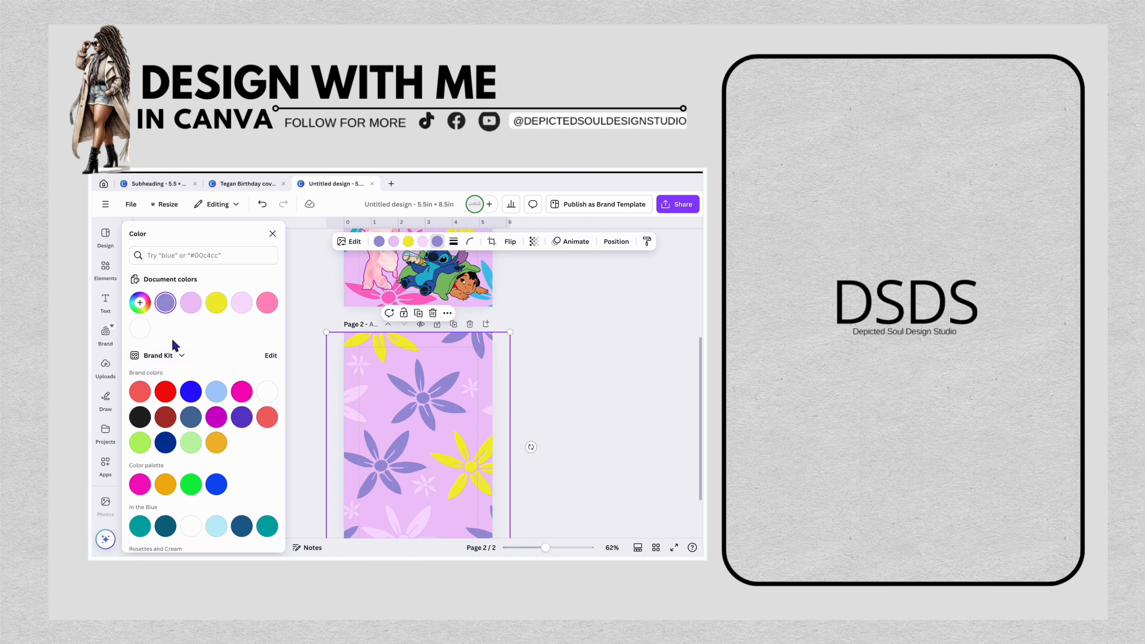
{"action": "left_click", "coordinate": [140, 302]}
{"action": "scroll", "coordinate": [473, 435], "scroll_direction": "up", "scroll_amount": 1}
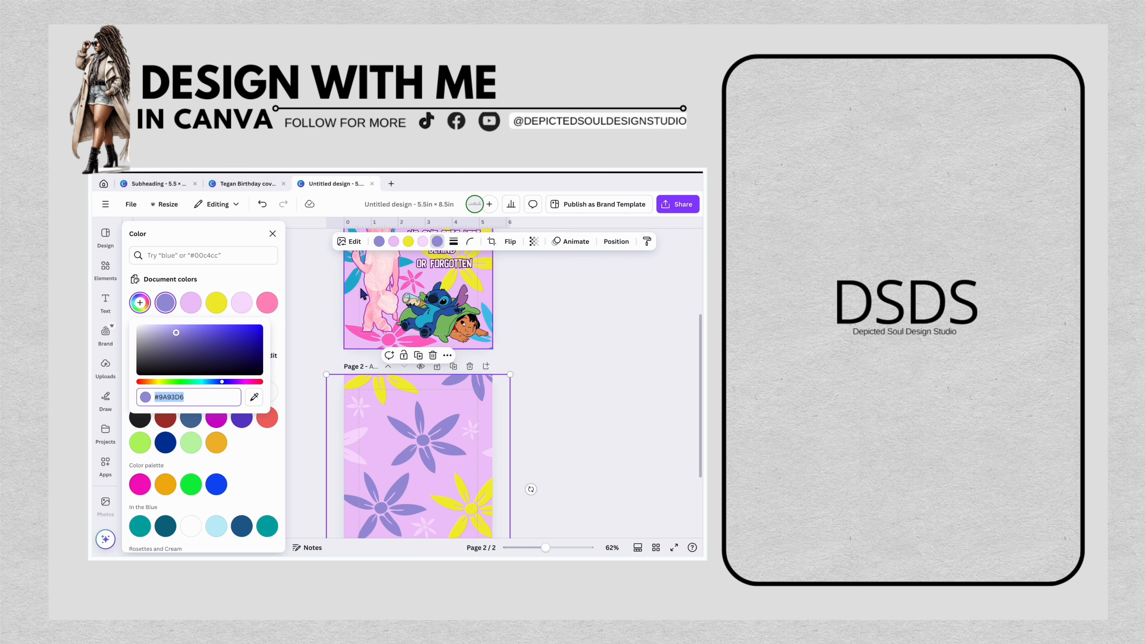
{"action": "left_click", "coordinate": [254, 396]}
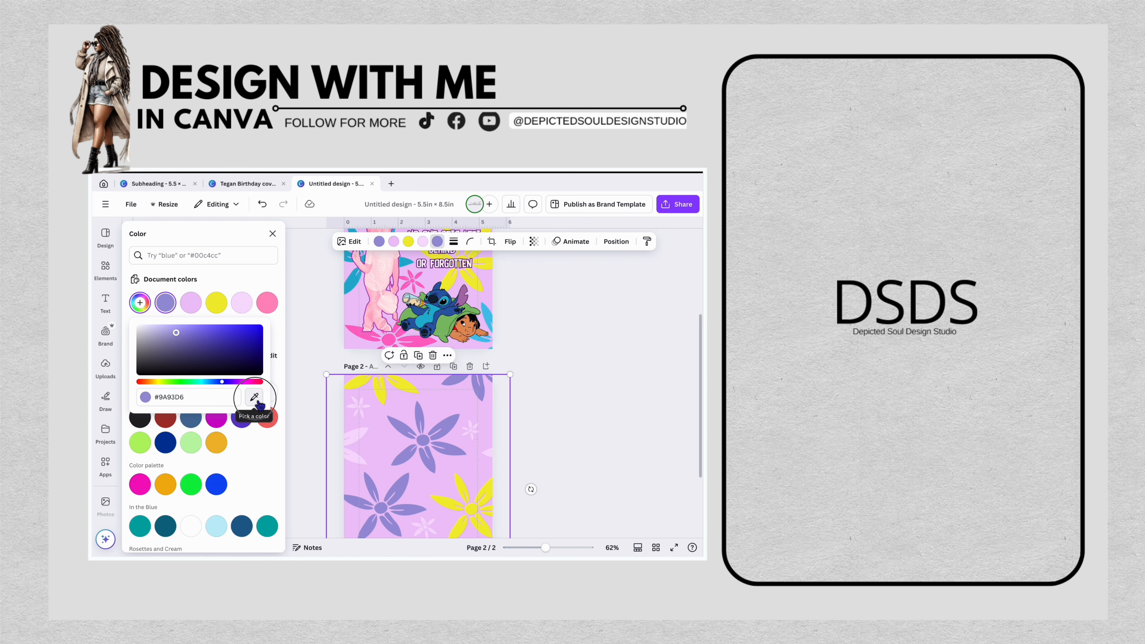
{"action": "left_click", "coordinate": [350, 284]}
{"action": "scroll", "coordinate": [376, 410], "scroll_direction": "down", "scroll_amount": 1}
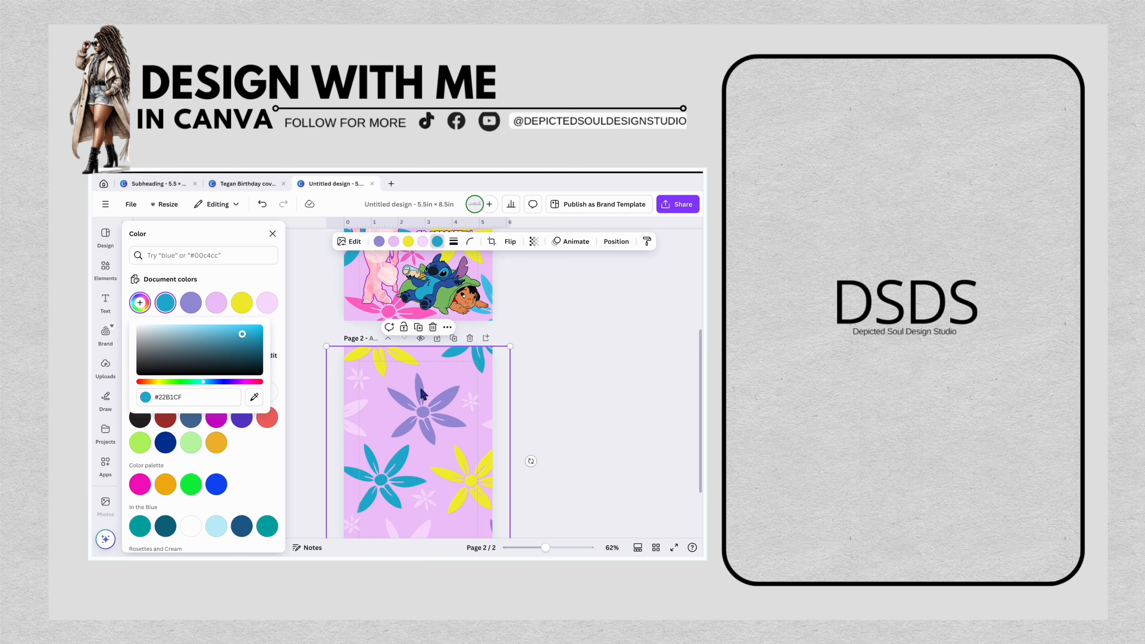
{"action": "left_click", "coordinate": [272, 233]}
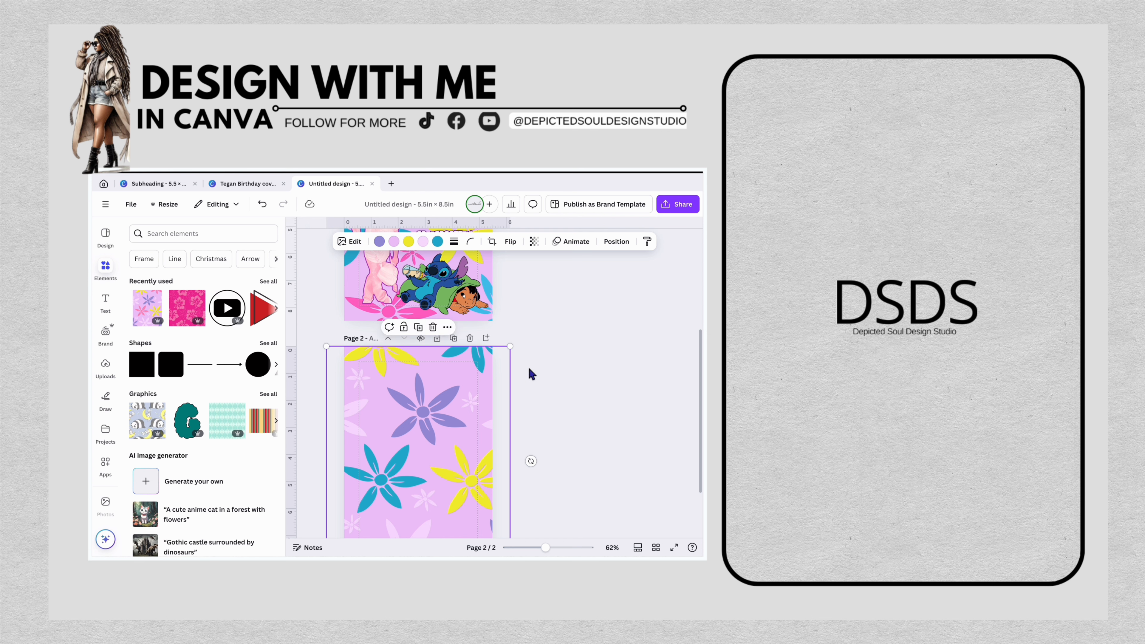
{"action": "left_click", "coordinate": [267, 207]}
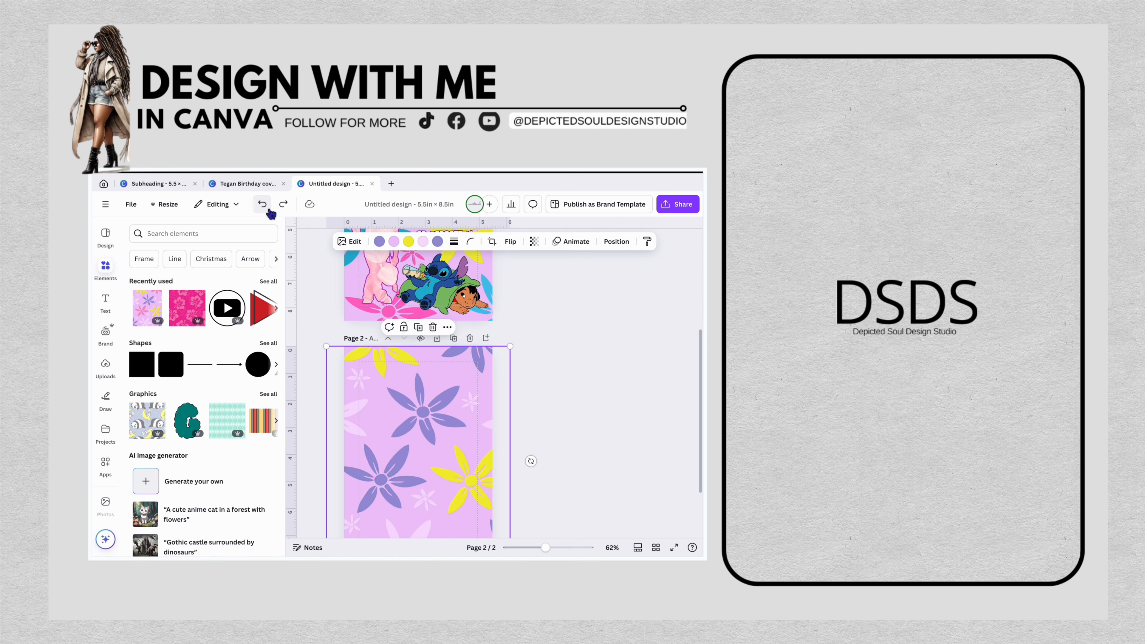
{"action": "left_click", "coordinate": [268, 210]}
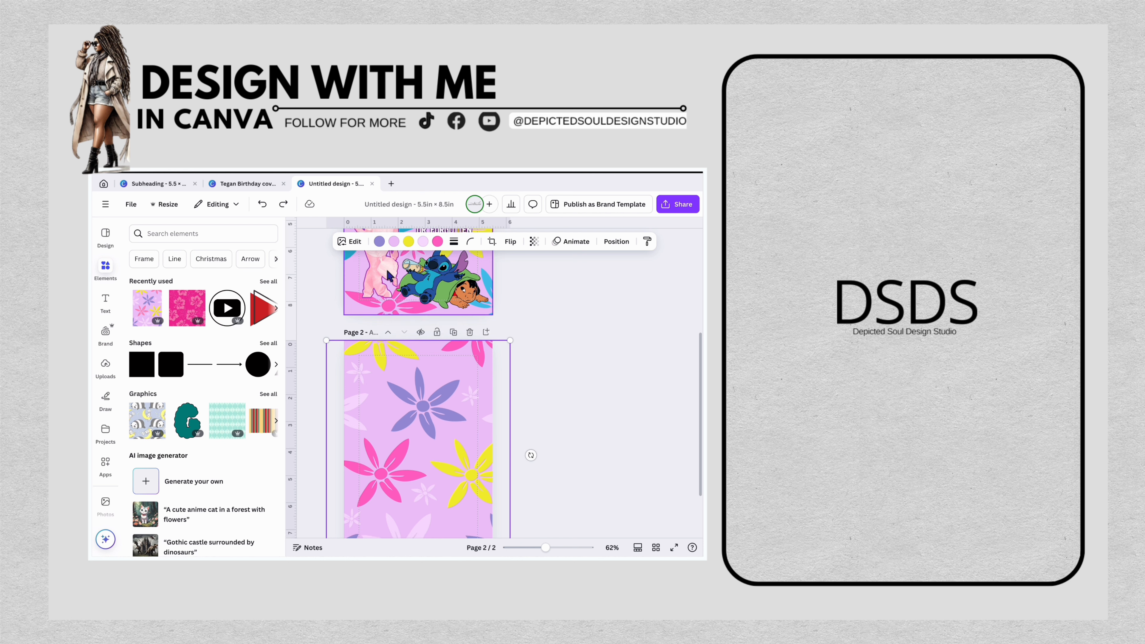
- Recolour the pattern's purple flowers to #2AA8C6 by sampling the cover's teal petals, and its pale flowers to the document's bright pink
{"action": "left_click", "coordinate": [379, 242]}
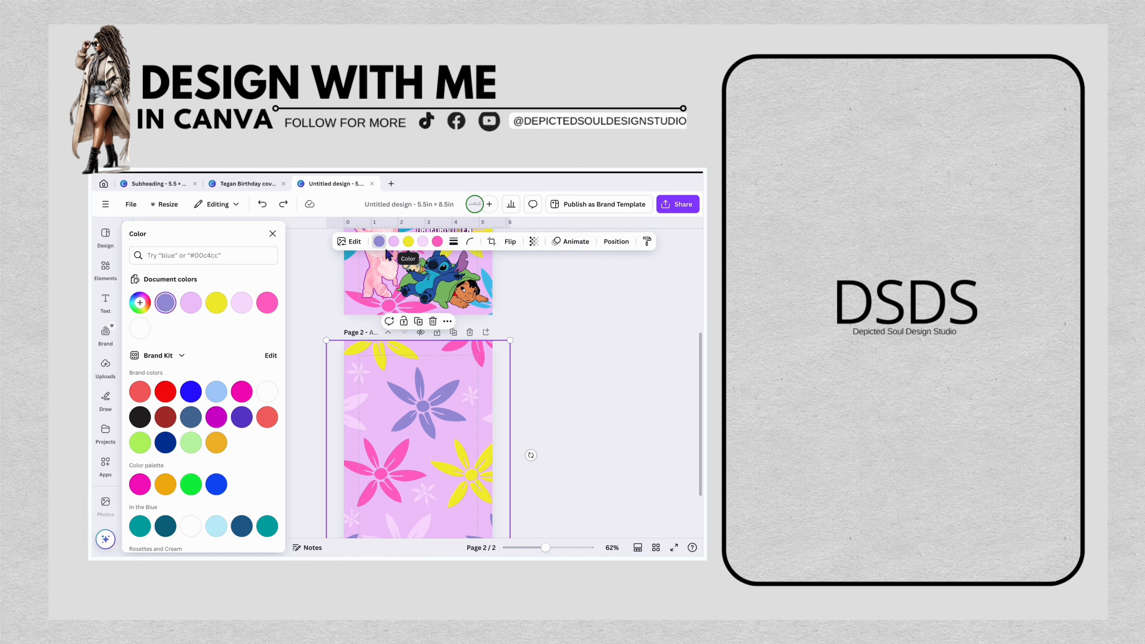
{"action": "left_click", "coordinate": [140, 303]}
{"action": "left_click", "coordinate": [261, 395]}
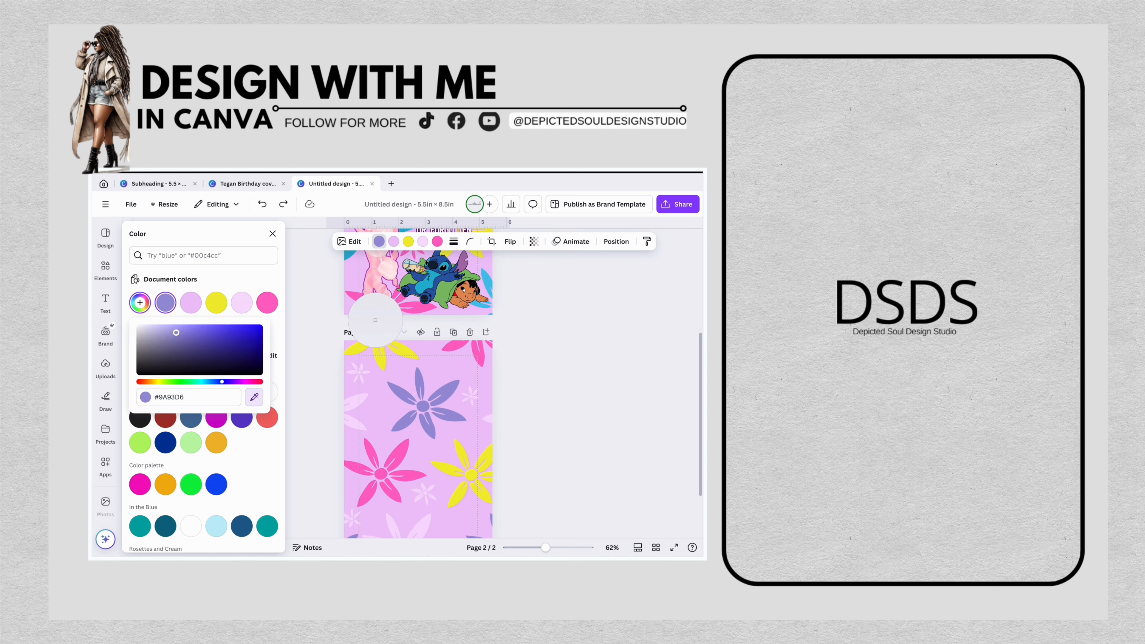
{"action": "left_click", "coordinate": [345, 248]}
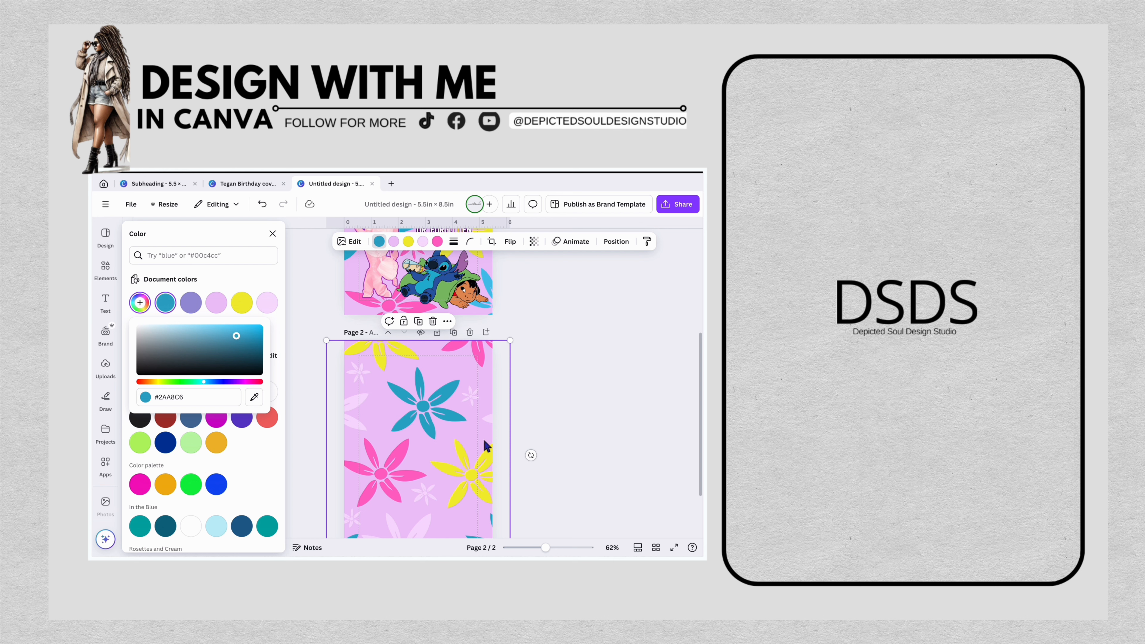
{"action": "left_click", "coordinate": [424, 243]}
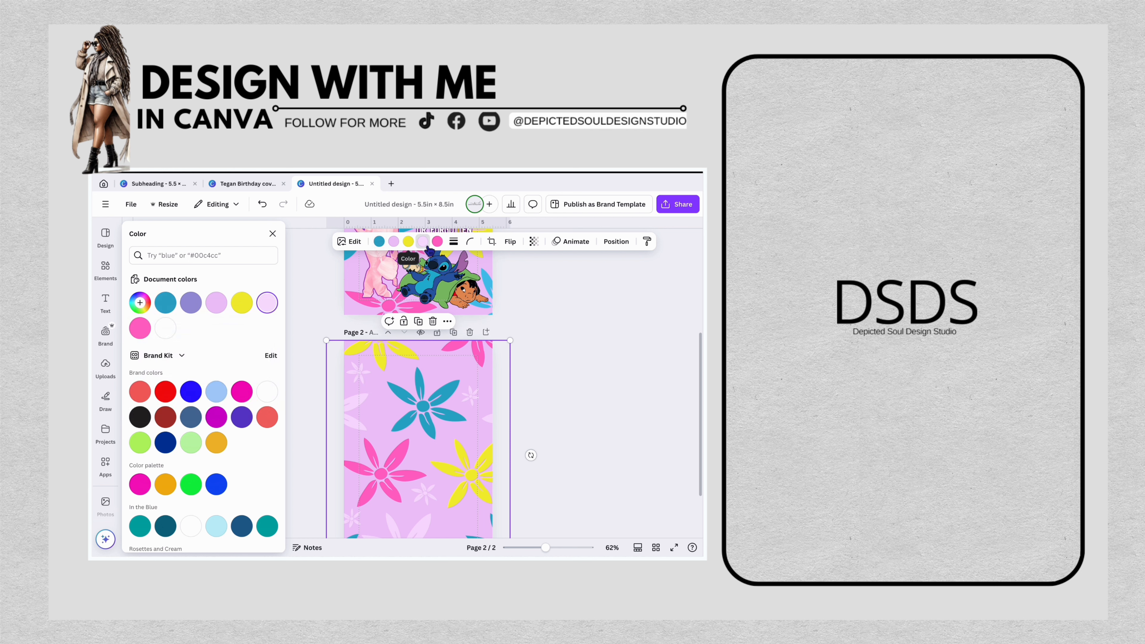
{"action": "left_click", "coordinate": [147, 330]}
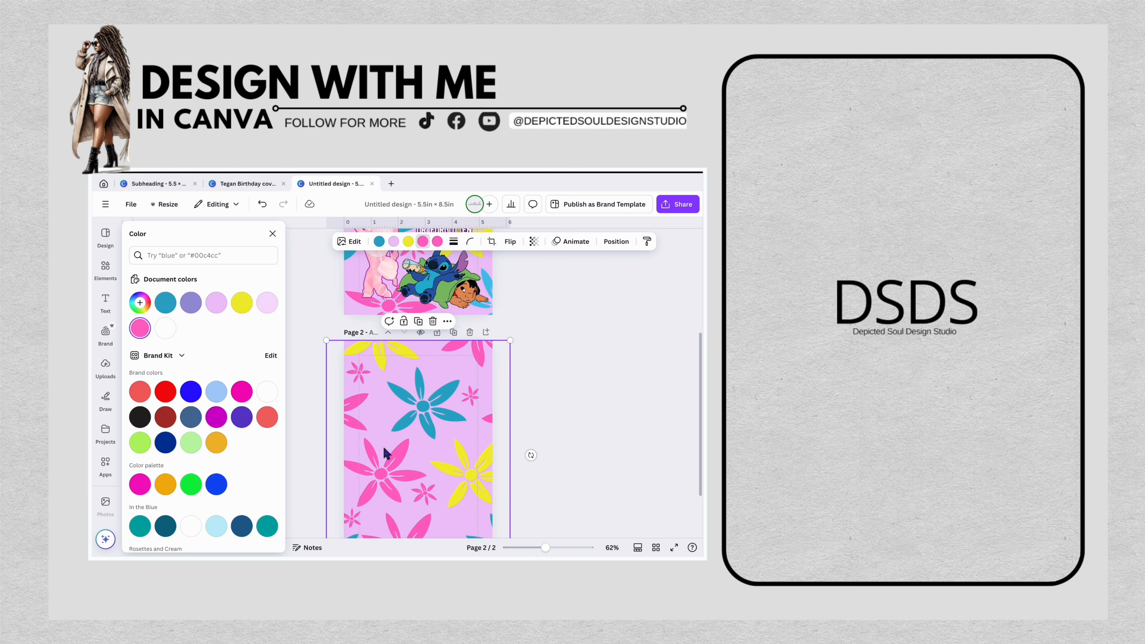
- Deselect the pattern and compare the recoloured page 2 with the page 1 cover
{"action": "scroll", "coordinate": [383, 446], "scroll_direction": "down", "scroll_amount": 2}
{"action": "scroll", "coordinate": [387, 451], "scroll_direction": "up", "scroll_amount": 5}
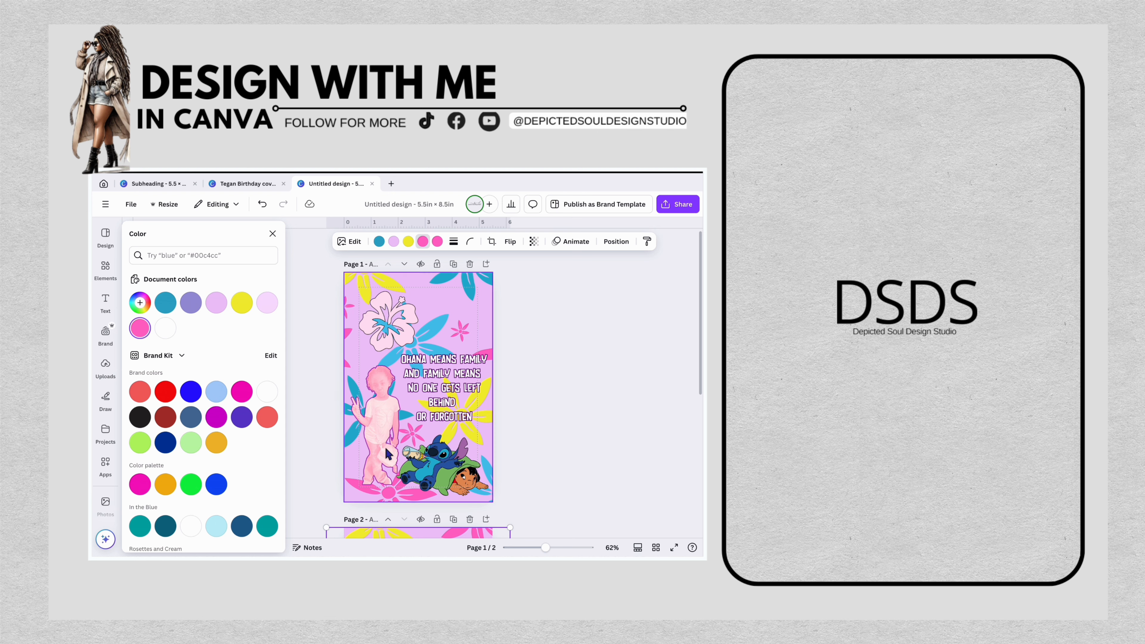
{"action": "scroll", "coordinate": [387, 453], "scroll_direction": "down", "scroll_amount": 5}
{"action": "left_click", "coordinate": [570, 446]}
{"action": "scroll", "coordinate": [570, 446], "scroll_direction": "up", "scroll_amount": 5}
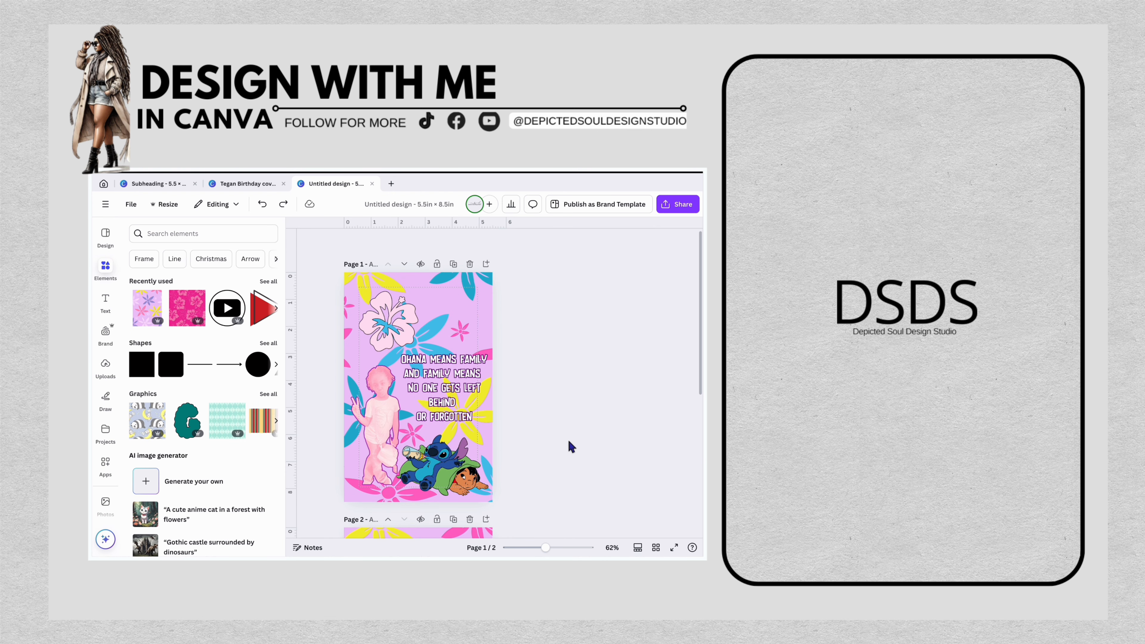
{"action": "scroll", "coordinate": [442, 400], "scroll_direction": "down", "scroll_amount": 5}
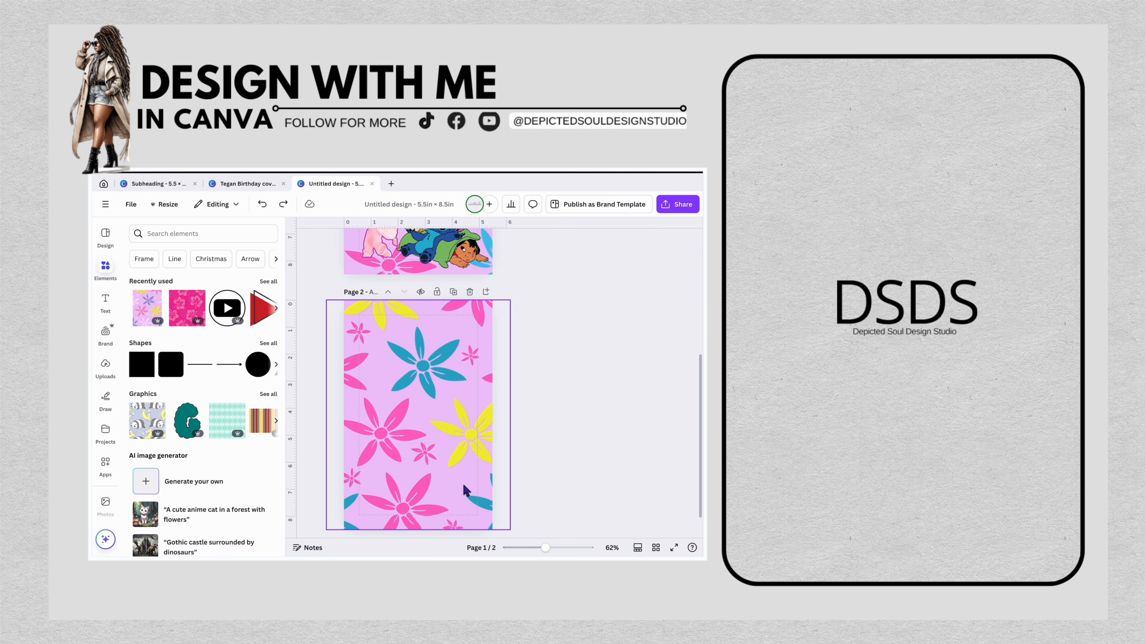
{"action": "scroll", "coordinate": [441, 399], "scroll_direction": "up", "scroll_amount": 5}
{"action": "scroll", "coordinate": [442, 400], "scroll_direction": "down", "scroll_amount": 5}
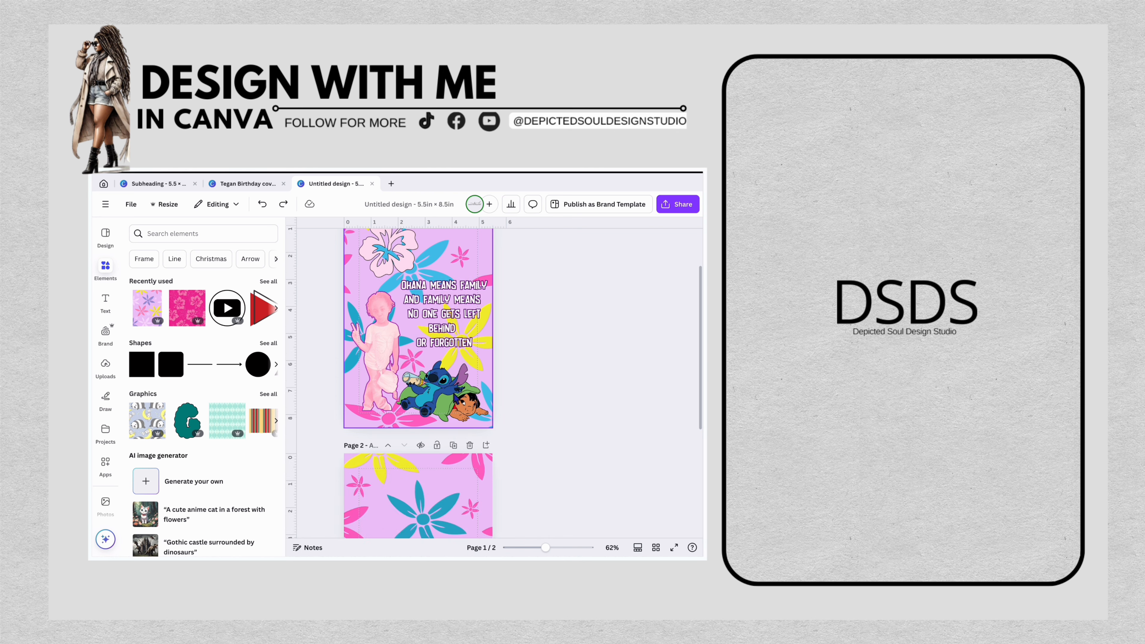
- Insert the uploaded Stitch and Lilo lying-down image on page 2, shrink it and place it near the page's lower-right corner
{"action": "left_click", "coordinate": [107, 372]}
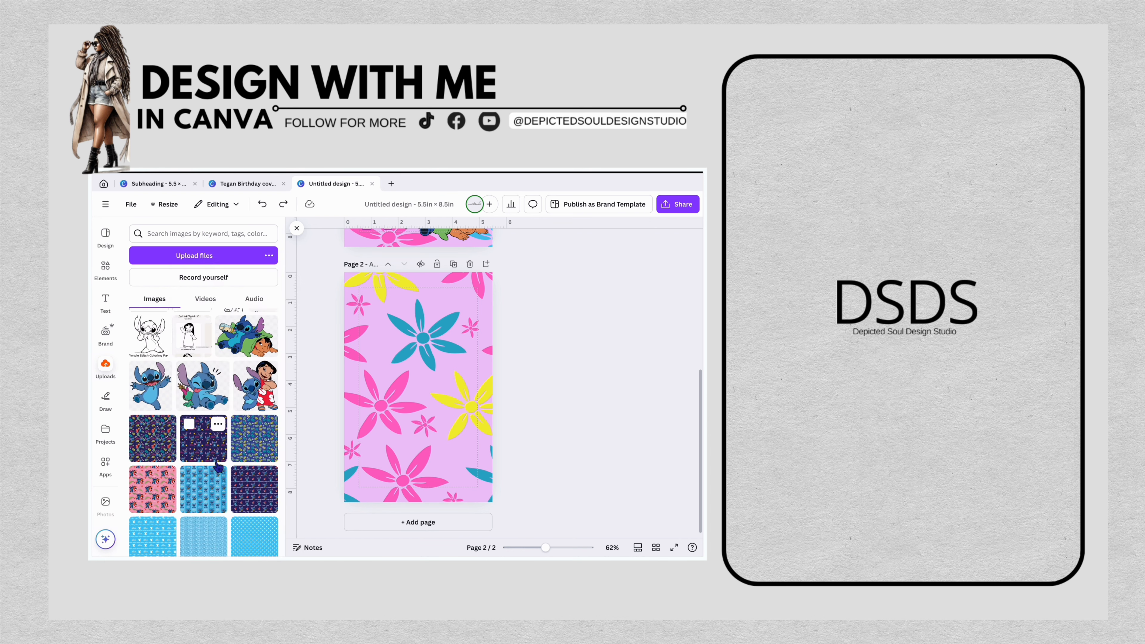
{"action": "scroll", "coordinate": [217, 466], "scroll_direction": "up", "scroll_amount": 3}
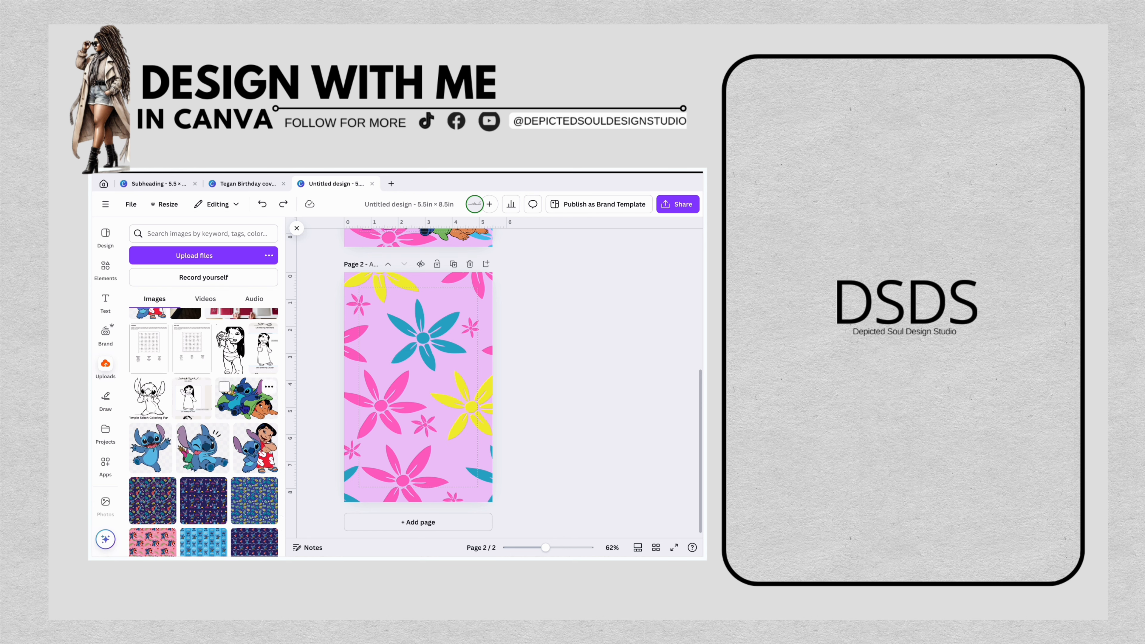
{"action": "left_click", "coordinate": [239, 399]}
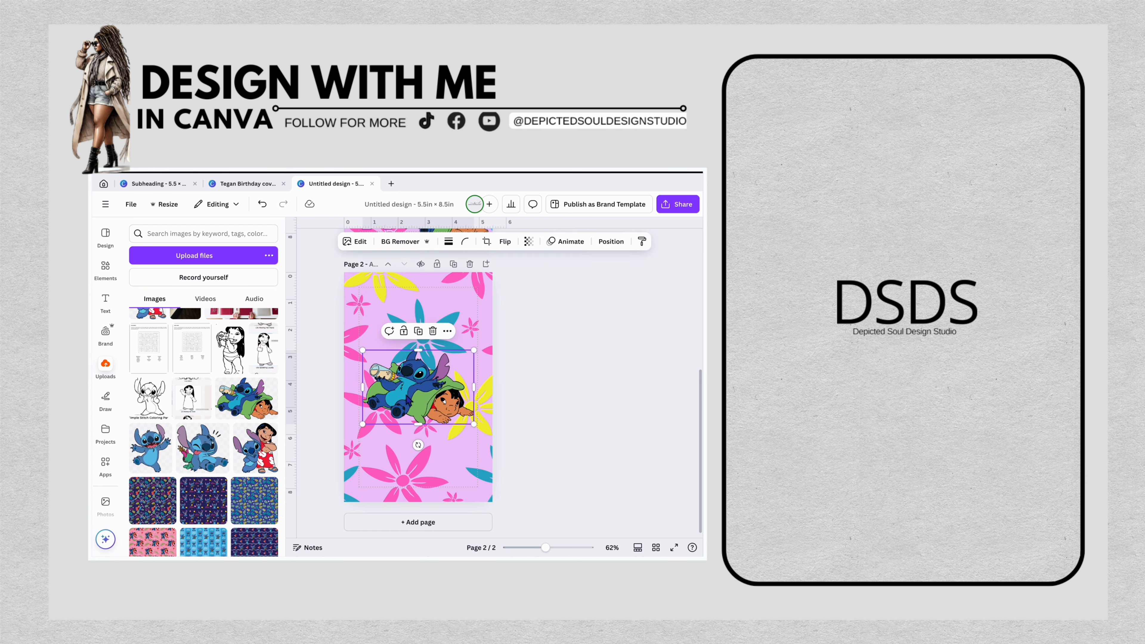
{"action": "left_click_drag", "start_coordinate": [364, 351], "coordinate": [447, 458]}
{"action": "left_click", "coordinate": [543, 442]}
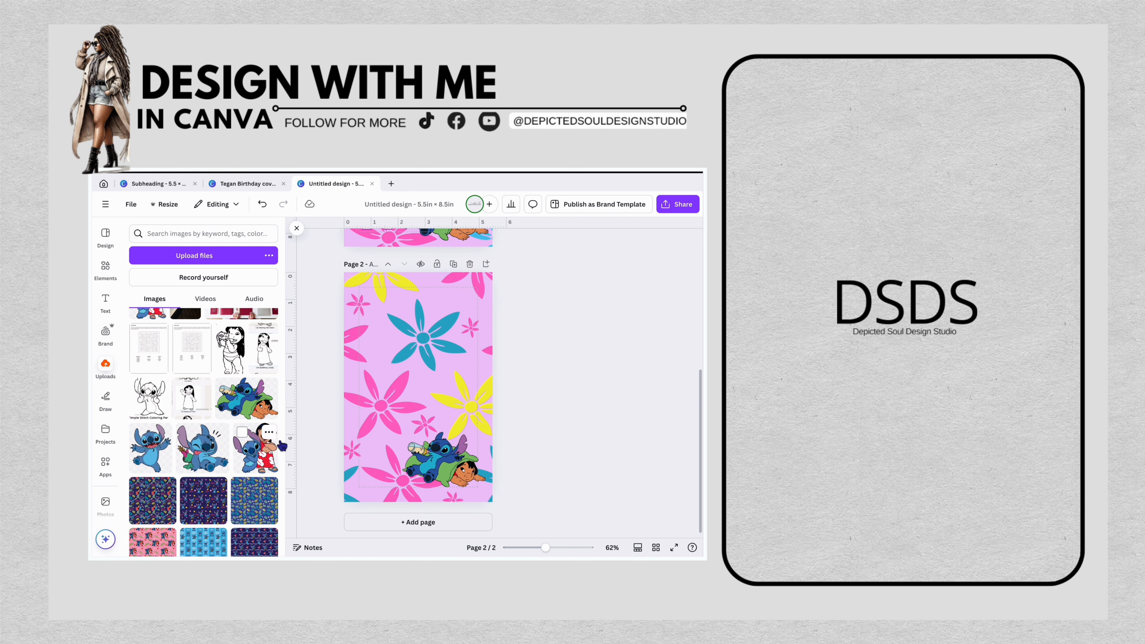
- Add a subheading to page 2 reading "Ohana means family and family means no one gets left behind or forgotten."
{"action": "left_click", "coordinate": [106, 311]}
{"action": "left_click", "coordinate": [179, 357]}
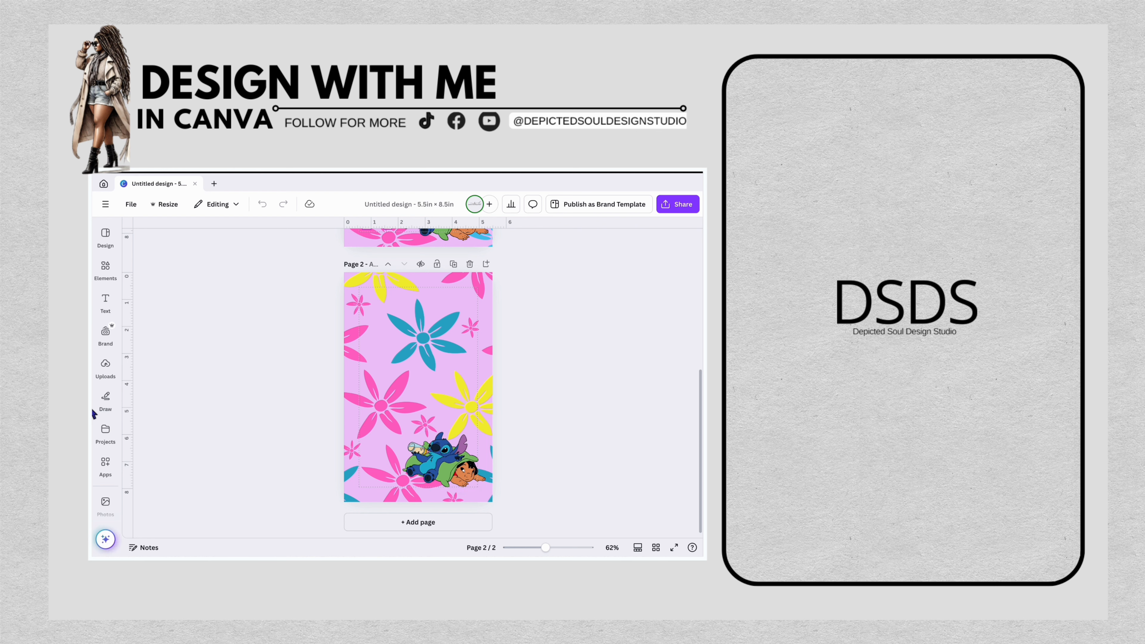
{"action": "left_click", "coordinate": [106, 301]}
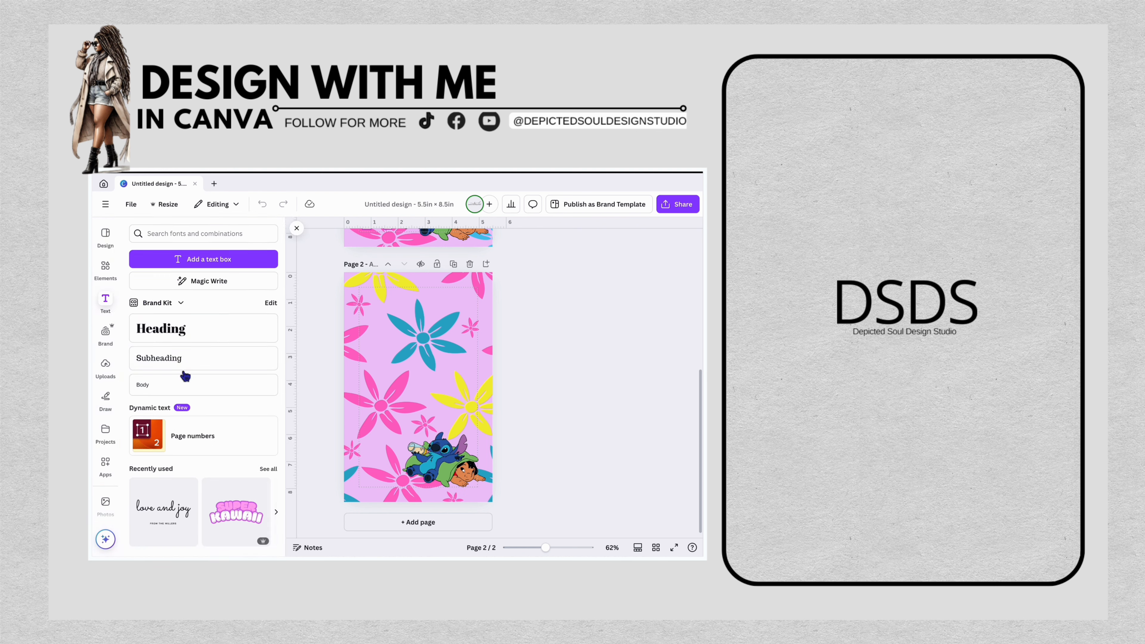
{"action": "left_click", "coordinate": [167, 359]}
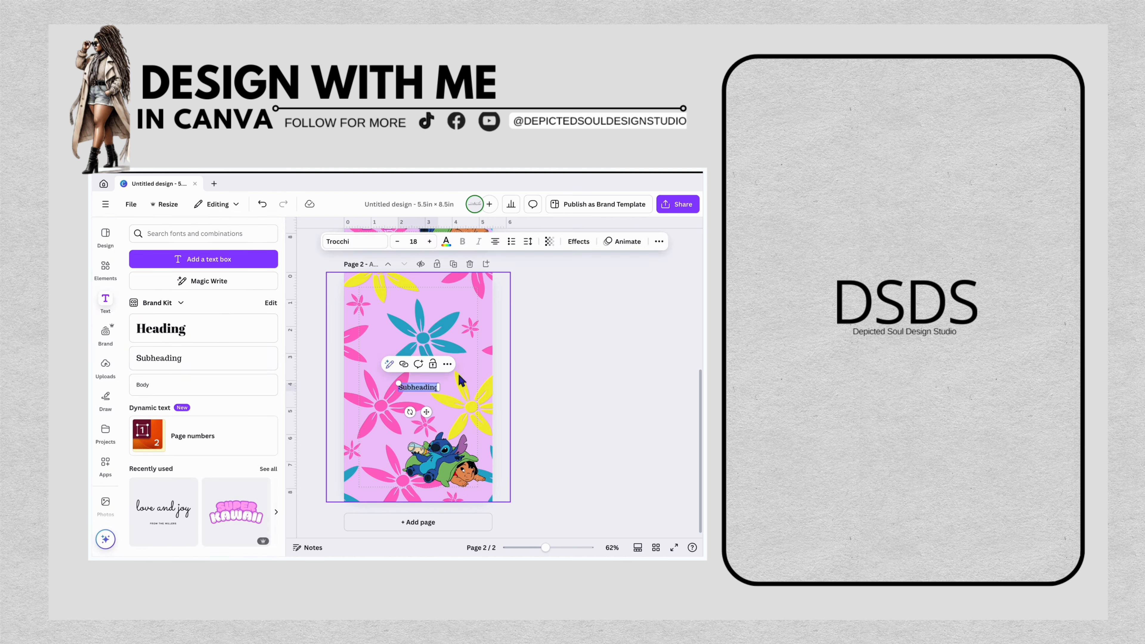
{"action": "type", "text": "Ohana means family and family means no one gets left behind or forgotten"}
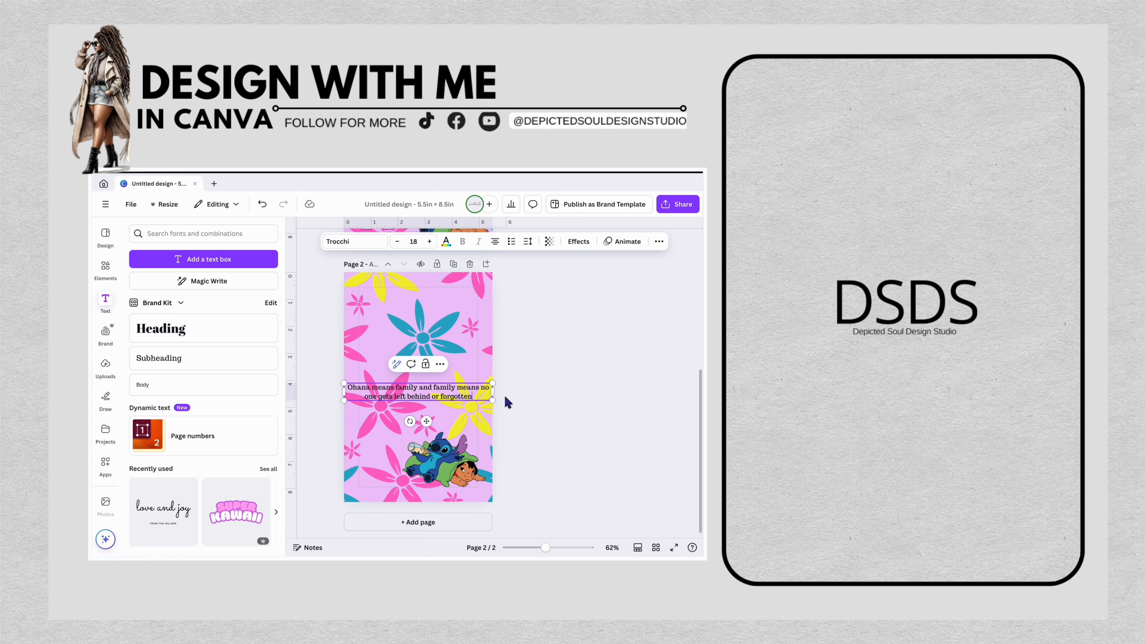
- Narrow the quote's text box to a compact block and place it above the Stitch and Lilo image
{"action": "left_click", "coordinate": [474, 393]}
{"action": "left_click_drag", "start_coordinate": [499, 391], "coordinate": [444, 387]}
{"action": "left_click", "coordinate": [613, 408]}
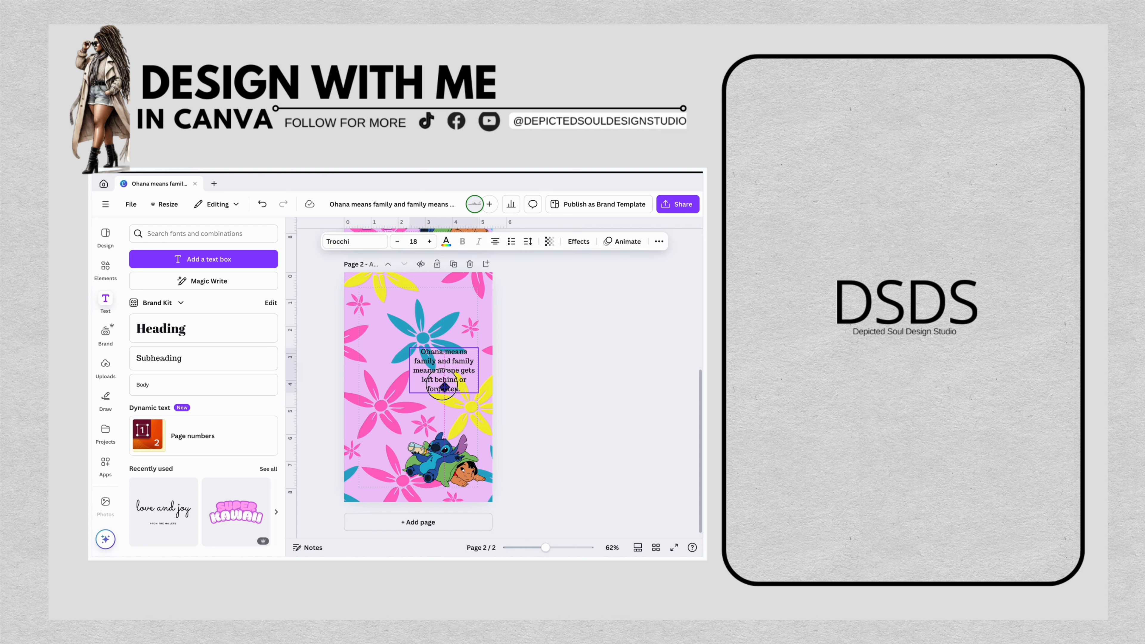
- Set the quote's font to Want Coffee and enlarge it to size 25.7, keeping it above the Stitch and Lilo image
{"action": "left_click", "coordinate": [354, 242]}
{"action": "left_click", "coordinate": [204, 384]}
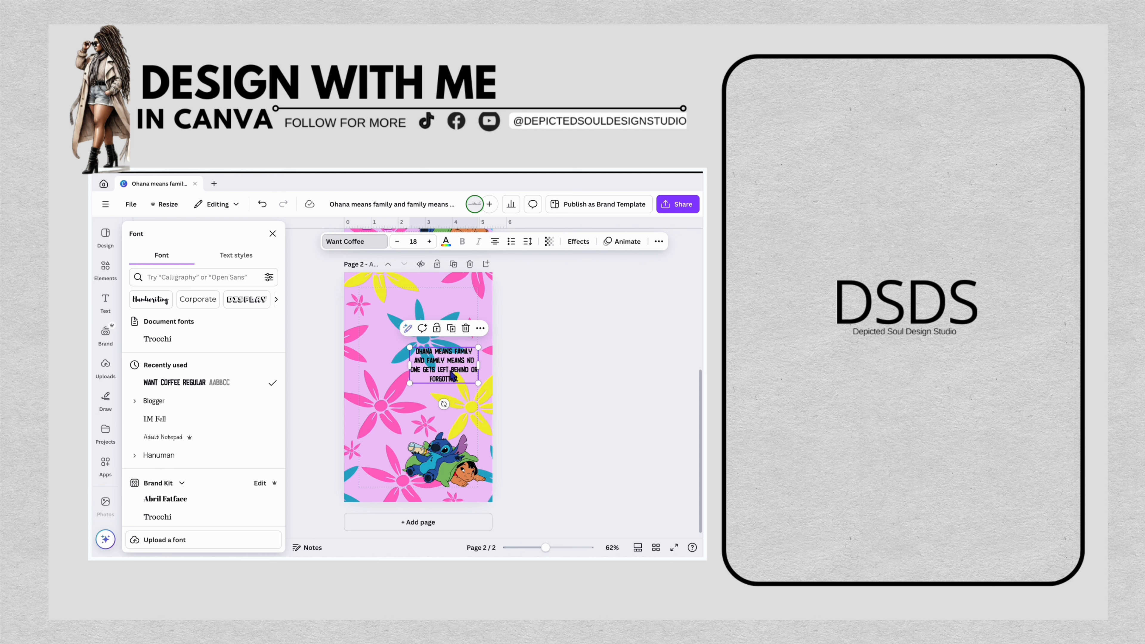
{"action": "left_click_drag", "start_coordinate": [411, 384], "coordinate": [391, 415]}
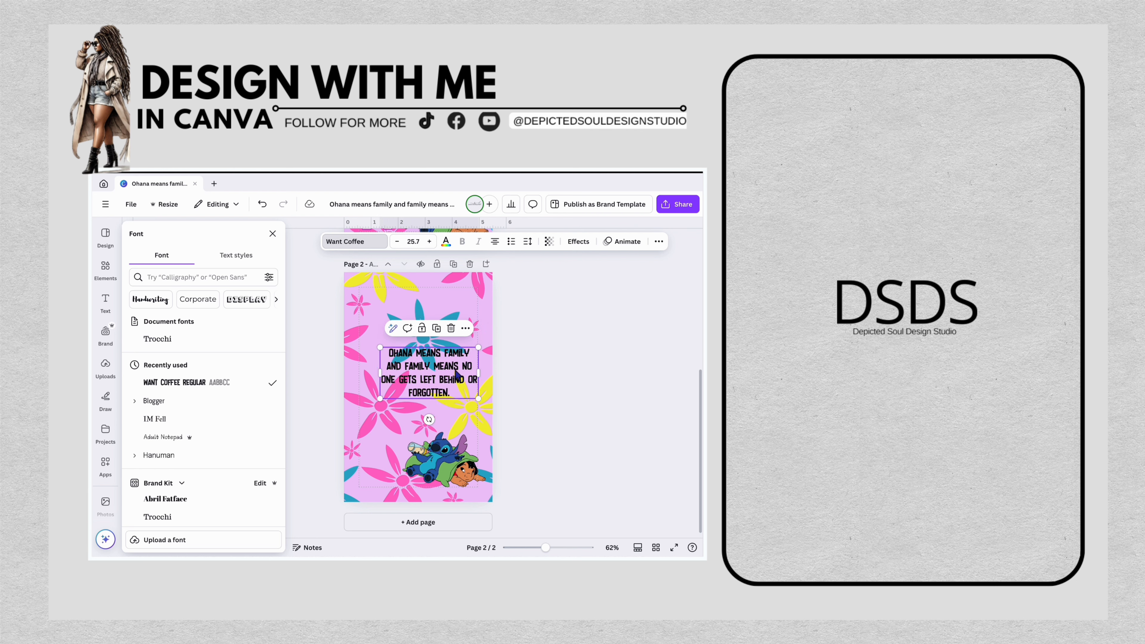
{"action": "left_click_drag", "start_coordinate": [454, 372], "coordinate": [461, 372]}
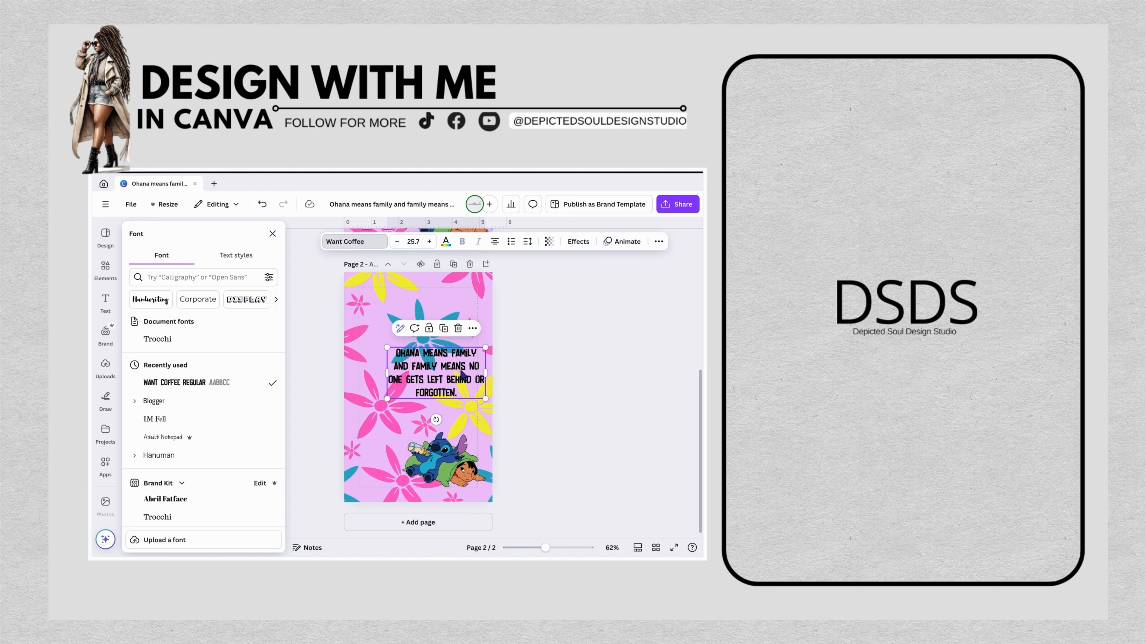
- Colour the quote text white and apply the Outline effect to it
{"action": "left_click", "coordinate": [445, 242]}
{"action": "left_click", "coordinate": [140, 329]}
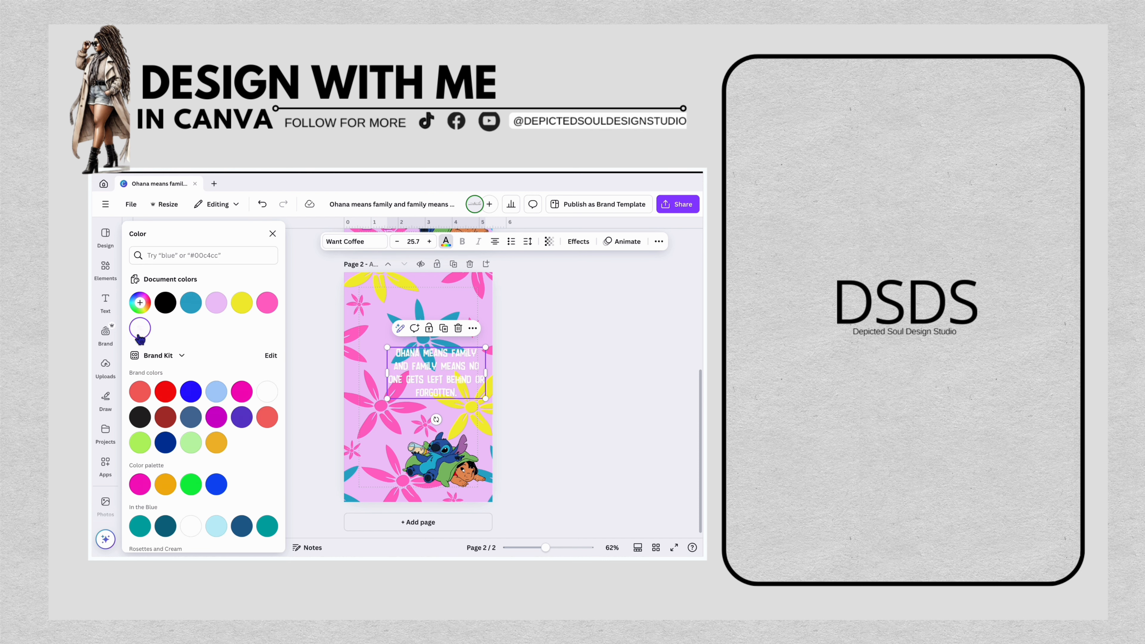
{"action": "left_click", "coordinate": [580, 246]}
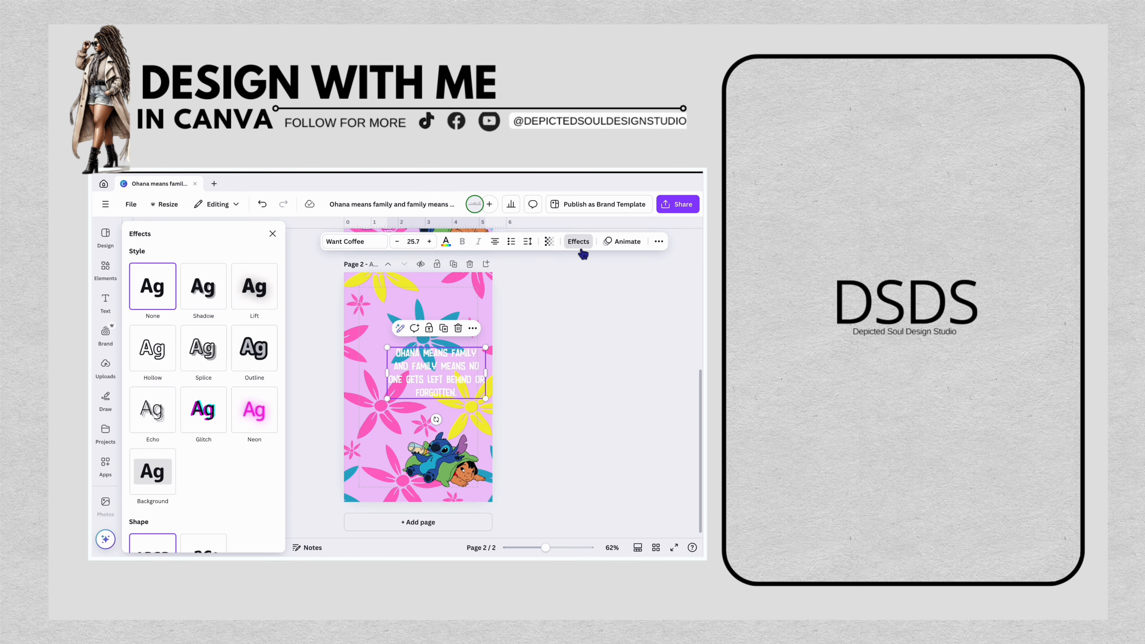
{"action": "left_click", "coordinate": [258, 360]}
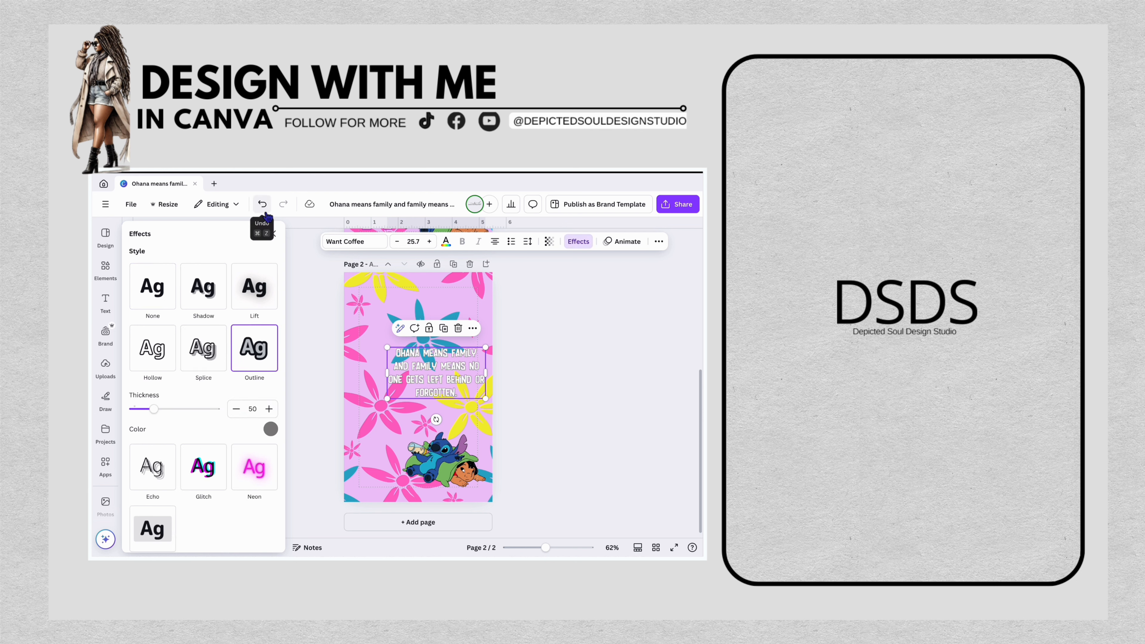
- Colour the quote's outline dark purple (#4e2780) and adjust the outline's thickness
{"action": "left_click", "coordinate": [270, 431]}
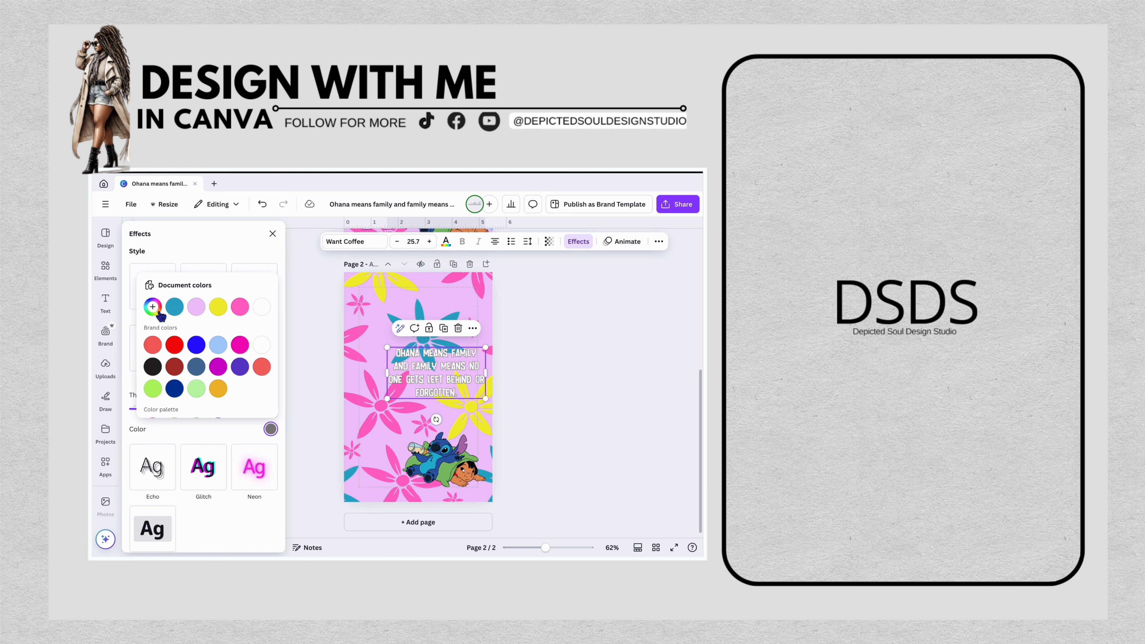
{"action": "scroll", "coordinate": [212, 384], "scroll_direction": "down", "scroll_amount": 5}
{"action": "scroll", "coordinate": [214, 383], "scroll_direction": "down", "scroll_amount": 5}
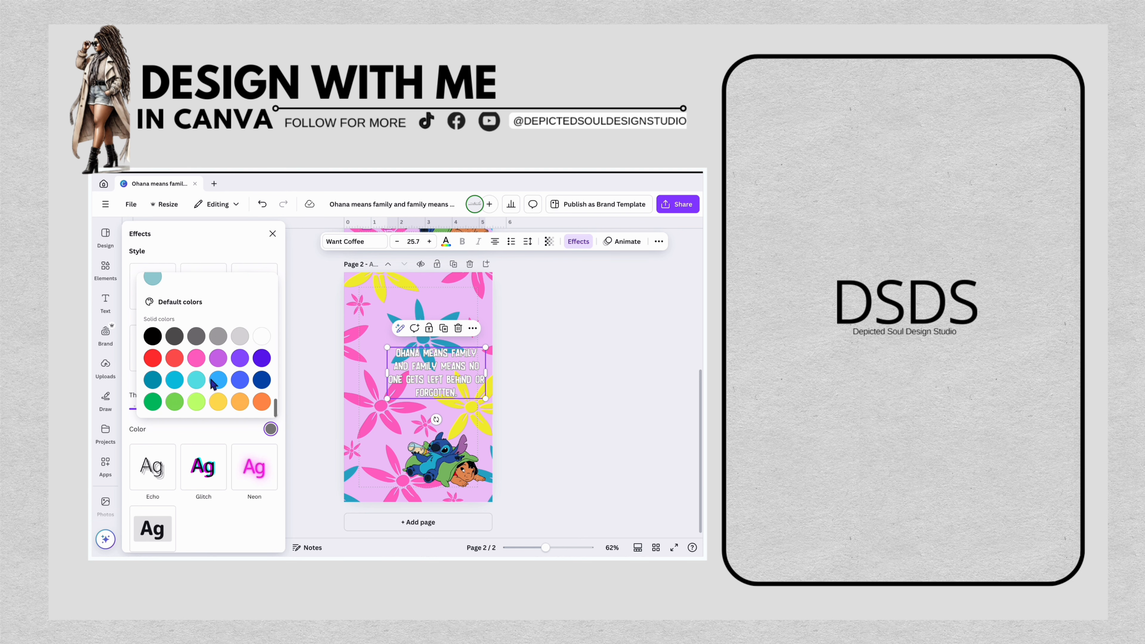
{"action": "scroll", "coordinate": [216, 383], "scroll_direction": "up", "scroll_amount": 5}
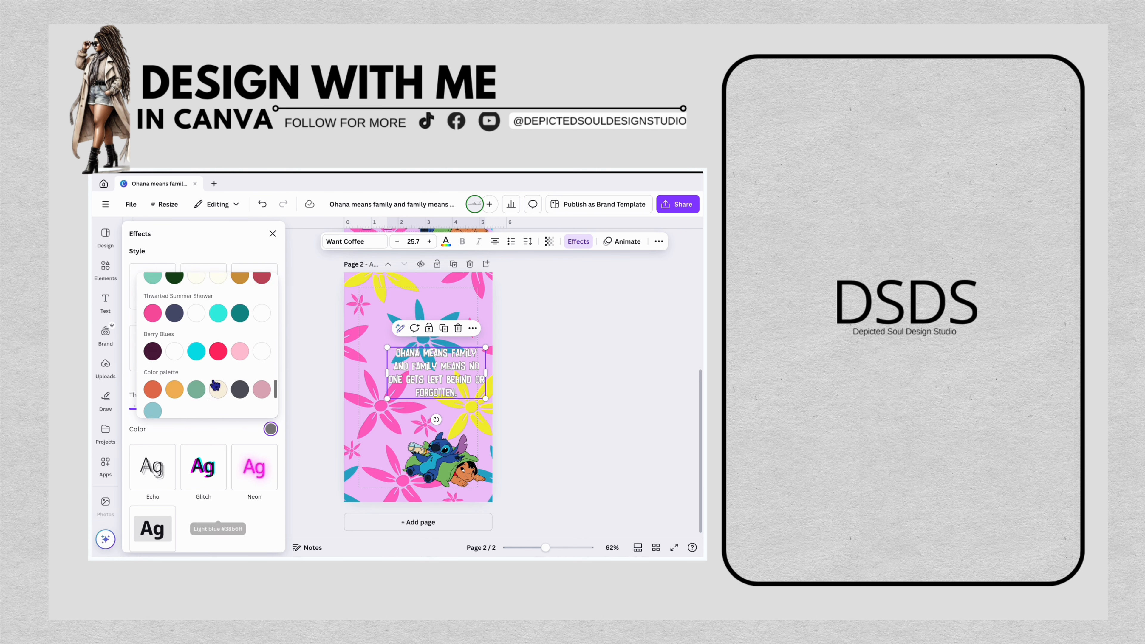
{"action": "scroll", "coordinate": [213, 384], "scroll_direction": "down", "scroll_amount": 5}
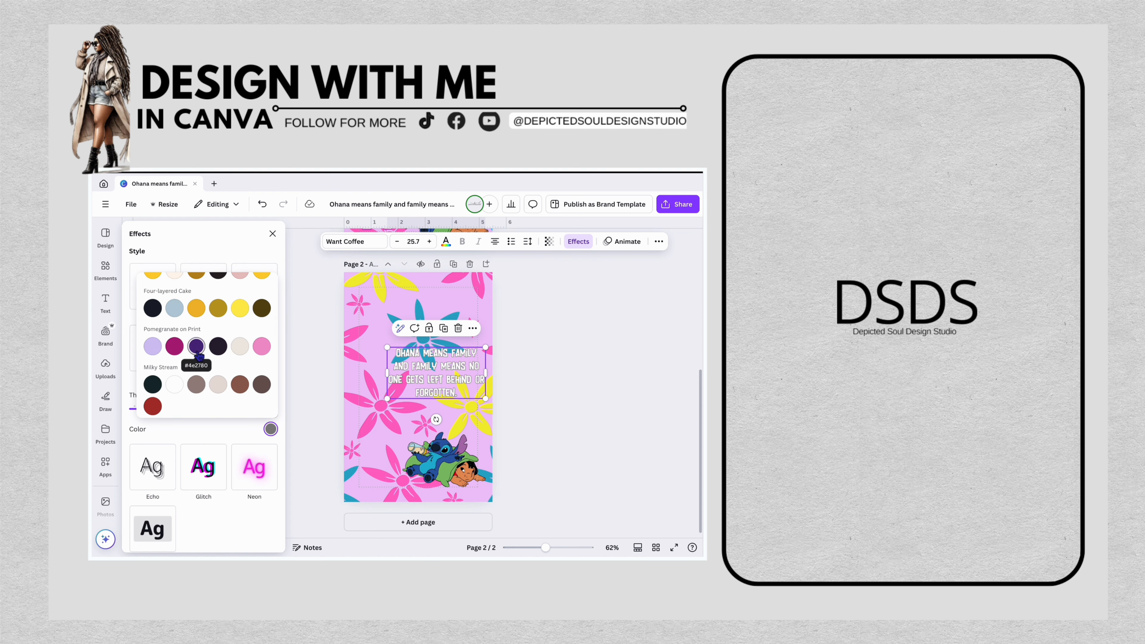
{"action": "left_click", "coordinate": [198, 352]}
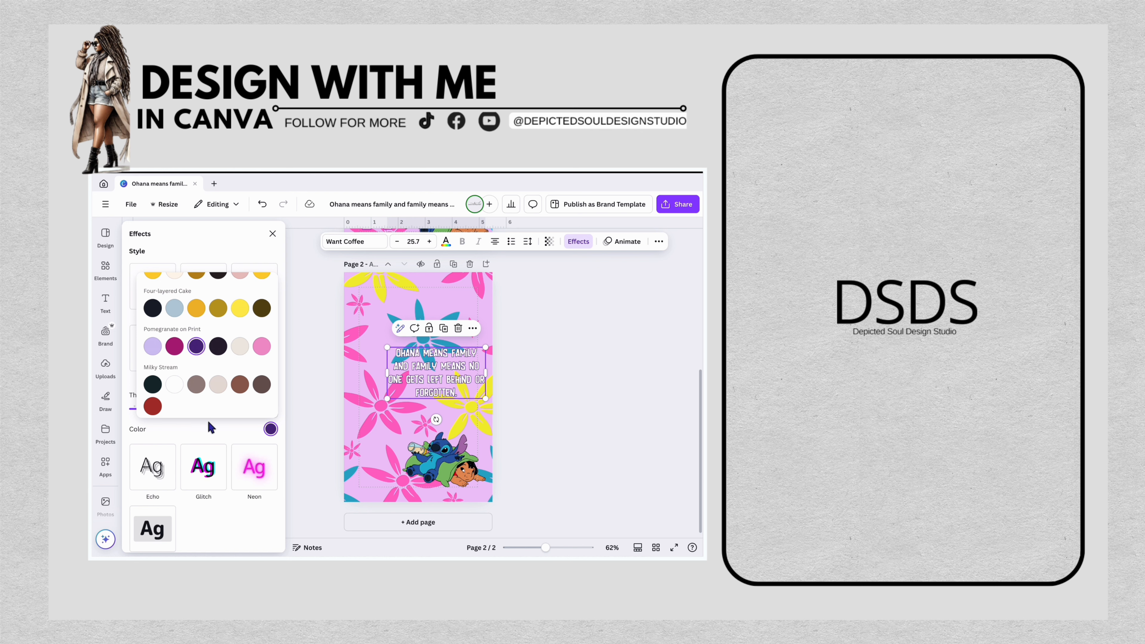
{"action": "left_click", "coordinate": [271, 246]}
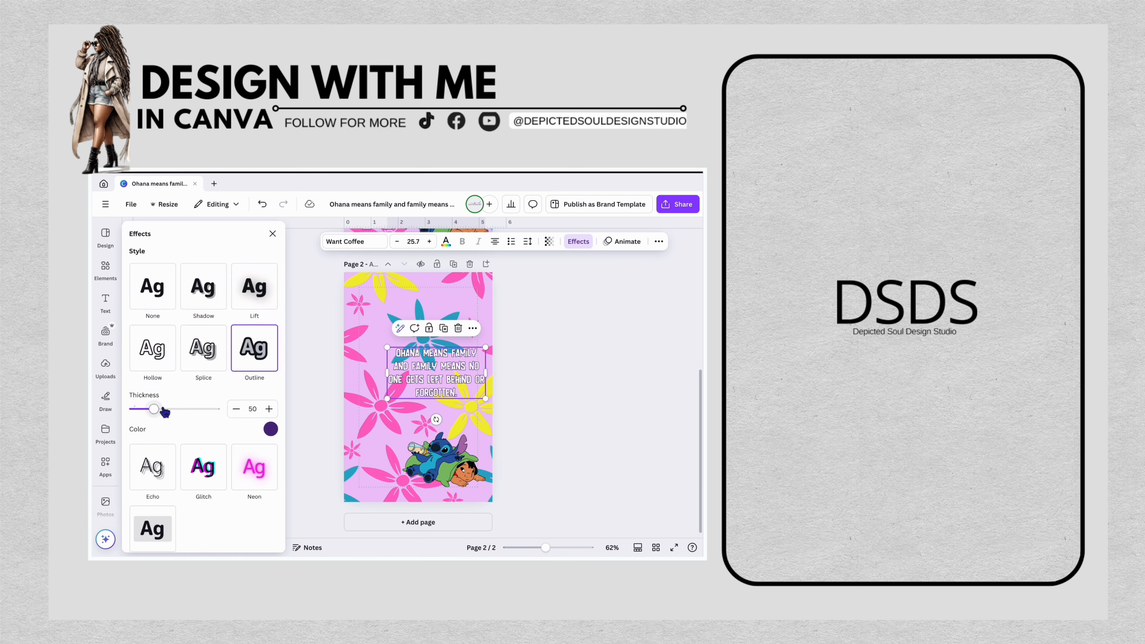
{"action": "left_click_drag", "start_coordinate": [154, 408], "coordinate": [167, 417]}
{"action": "left_click", "coordinate": [507, 426]}
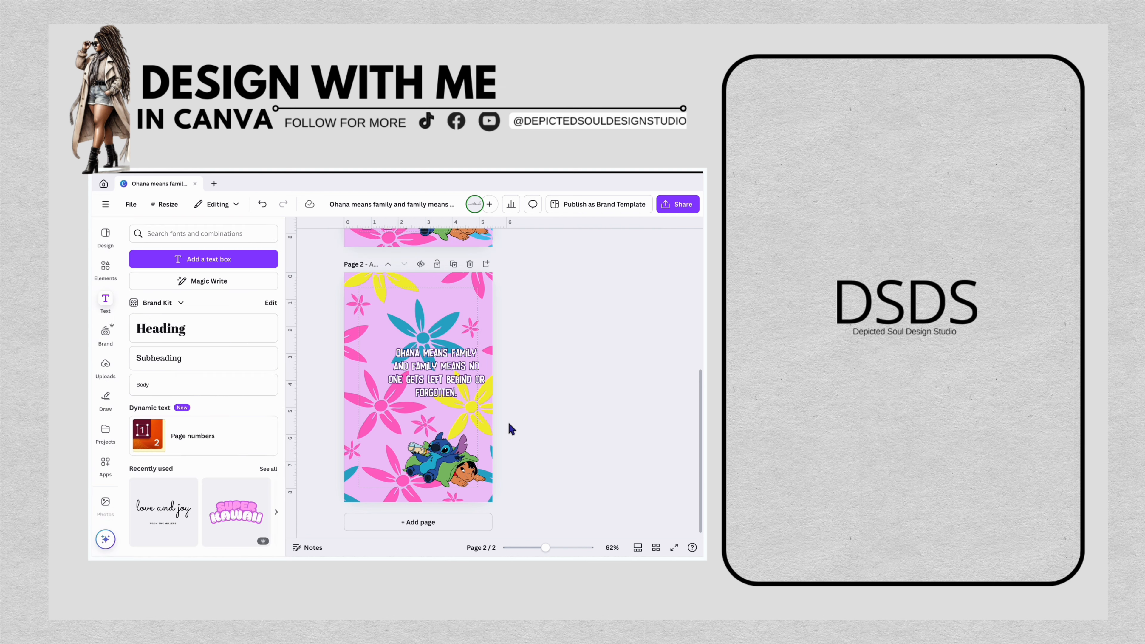
- Browse the uploaded images and lock the quote text in place on page 2
{"action": "left_click", "coordinate": [106, 367]}
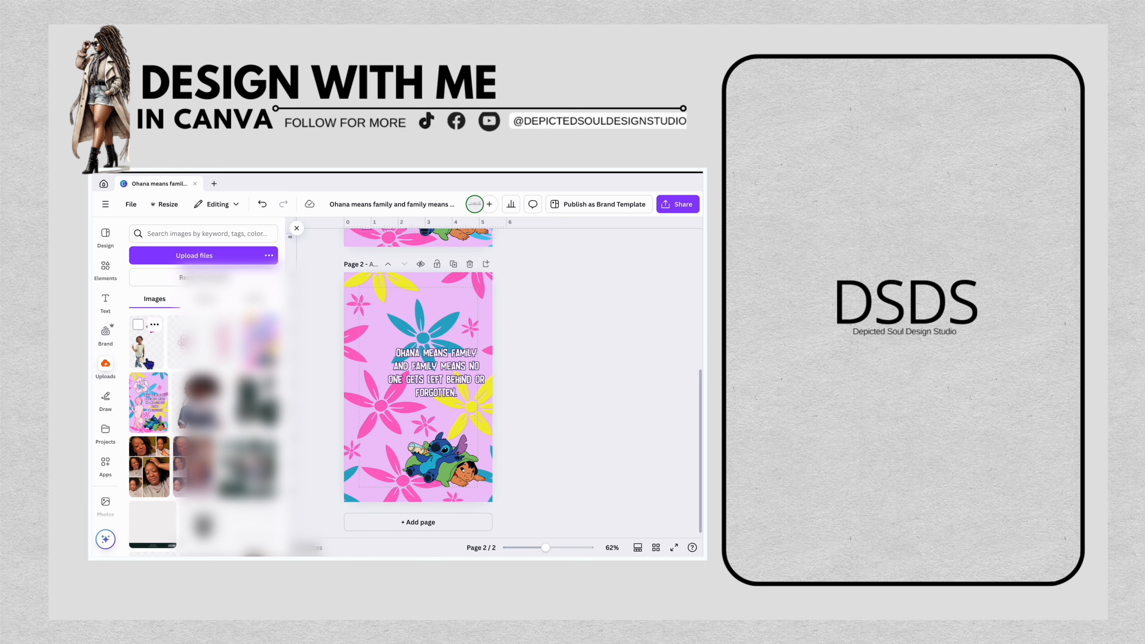
{"action": "scroll", "coordinate": [153, 366], "scroll_direction": "down", "scroll_amount": 10}
{"action": "scroll", "coordinate": [203, 428], "scroll_direction": "up", "scroll_amount": 10}
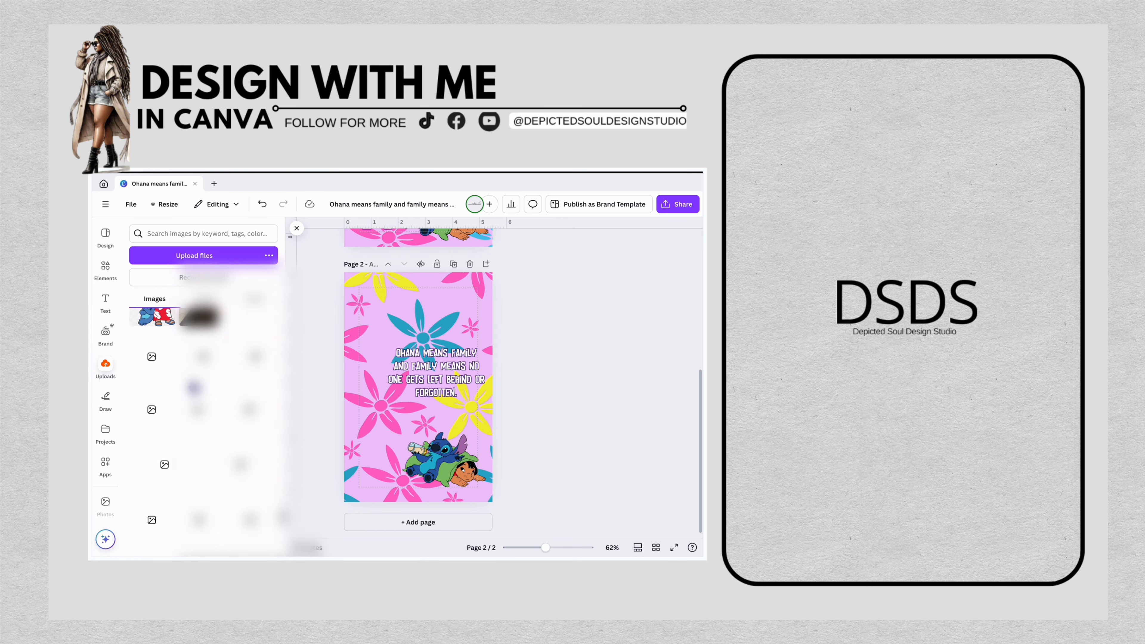
{"action": "left_click", "coordinate": [437, 356]}
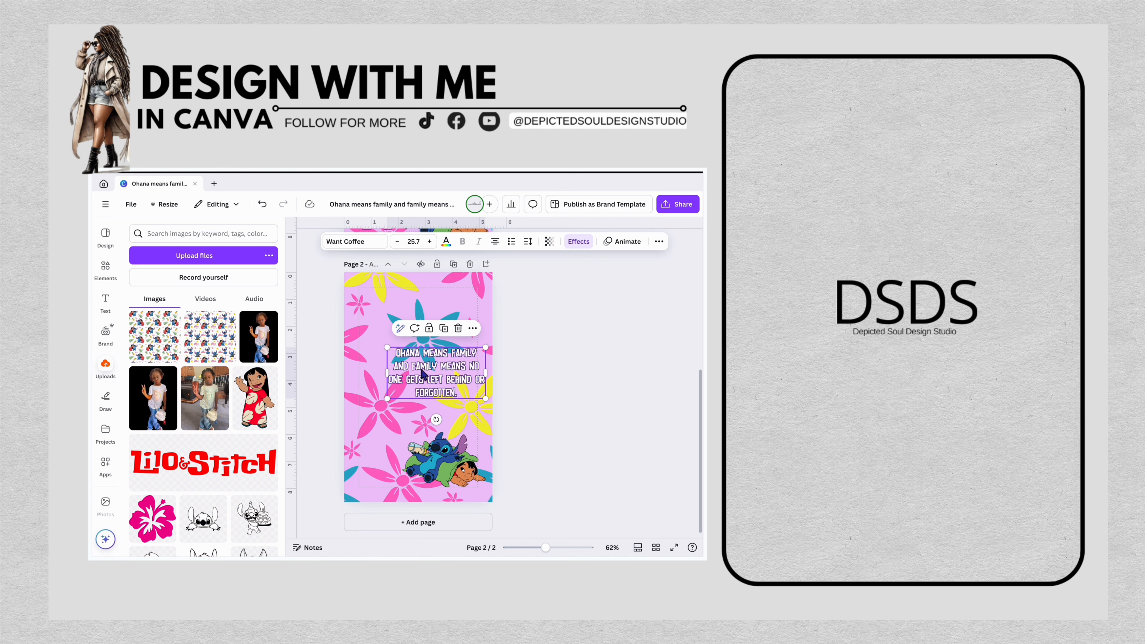
{"action": "left_click", "coordinate": [430, 332]}
{"action": "left_click", "coordinate": [552, 401]}
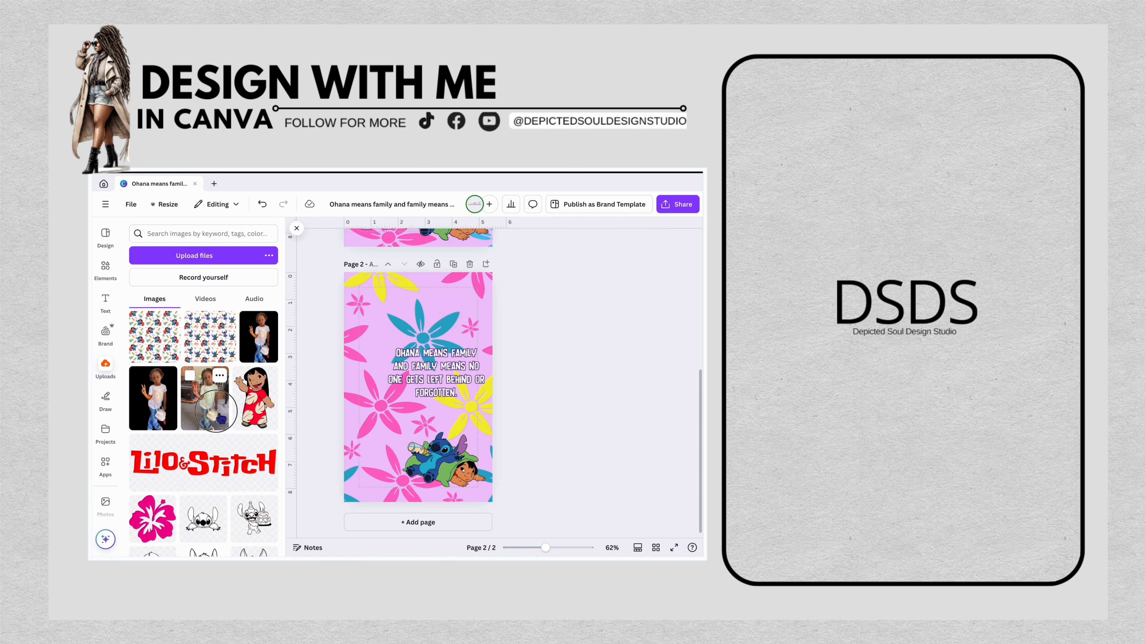
- Add the uploaded photo of the girl with the indoor background to page 2 and bring it to the front
{"action": "left_click", "coordinate": [205, 397]}
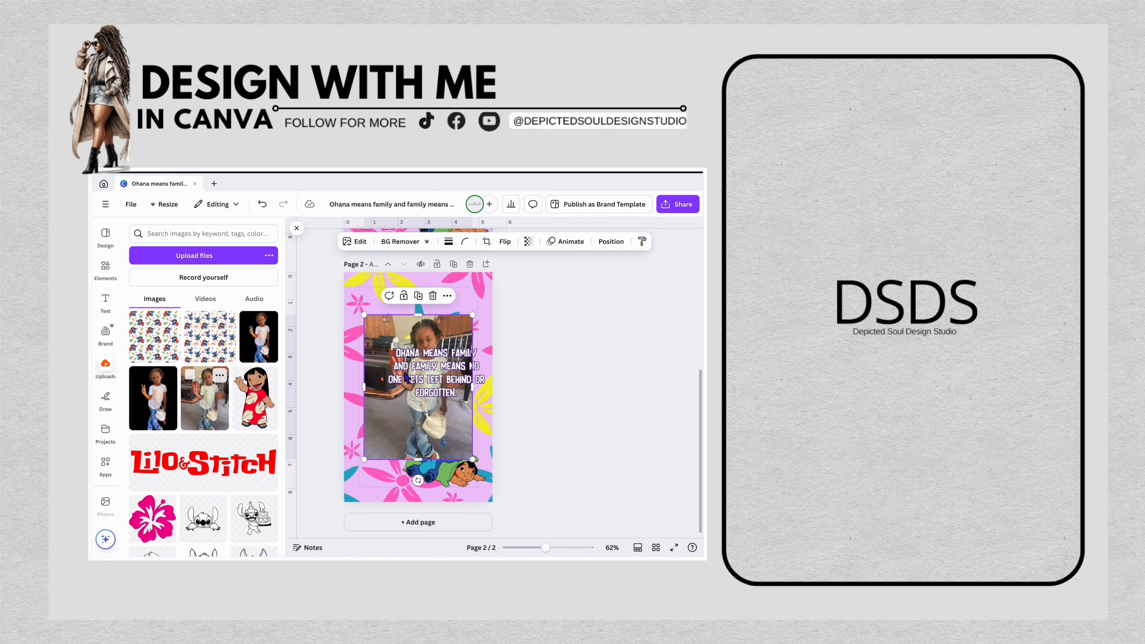
{"action": "left_click", "coordinate": [447, 296]}
{"action": "mouse_move", "coordinate": [517, 422]}
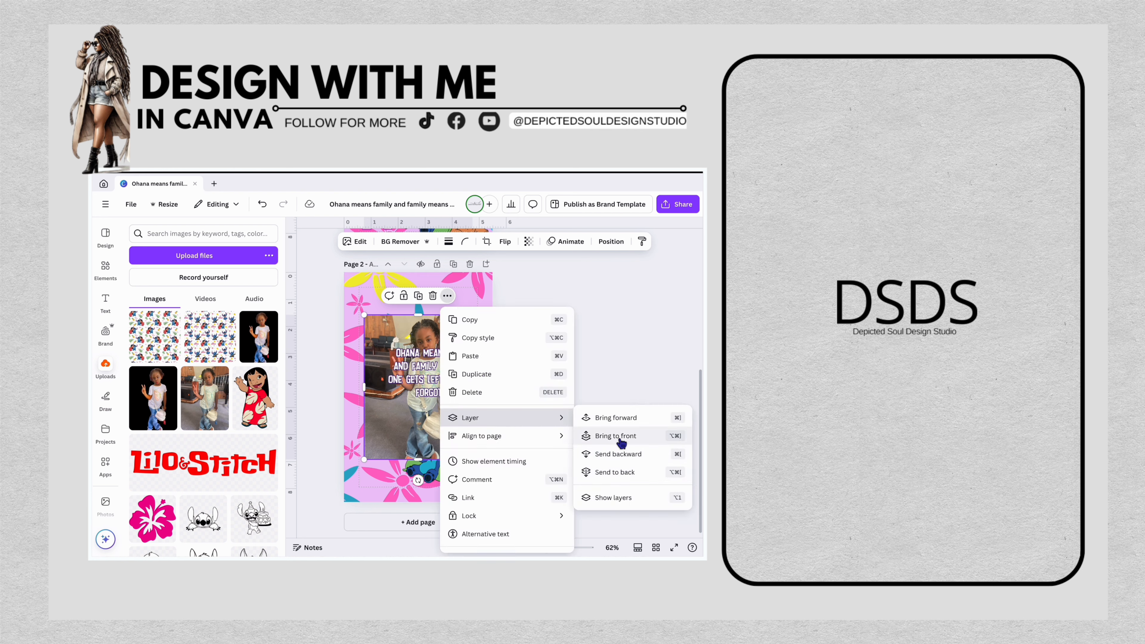
{"action": "left_click", "coordinate": [599, 437]}
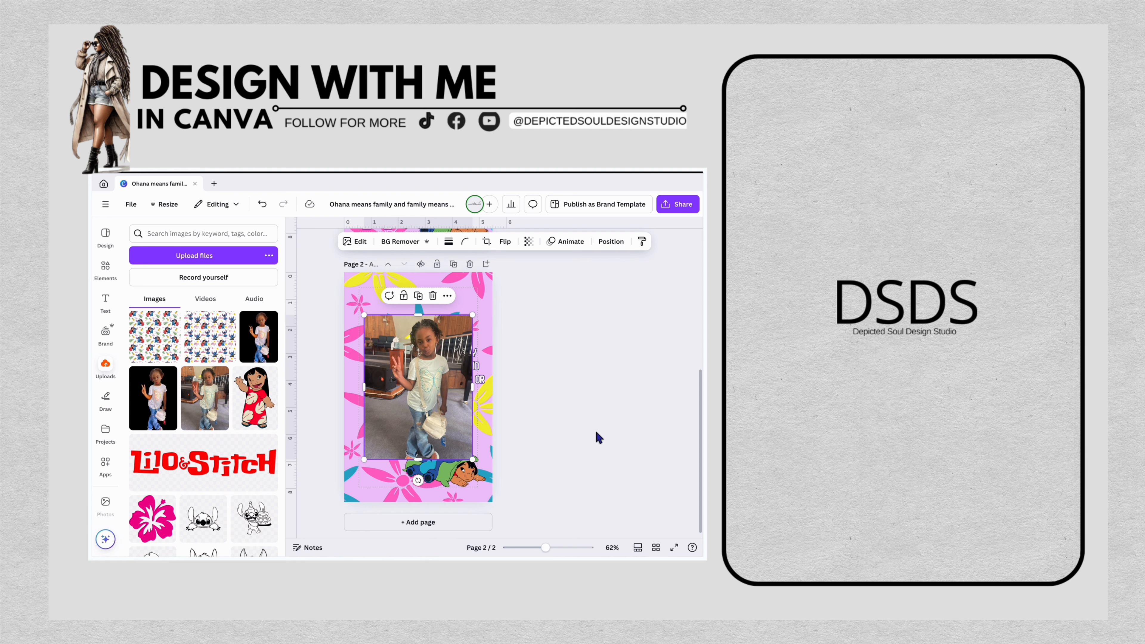
- Remove the girl photo's background and crop in both sides of its frame
{"action": "left_click", "coordinate": [405, 243]}
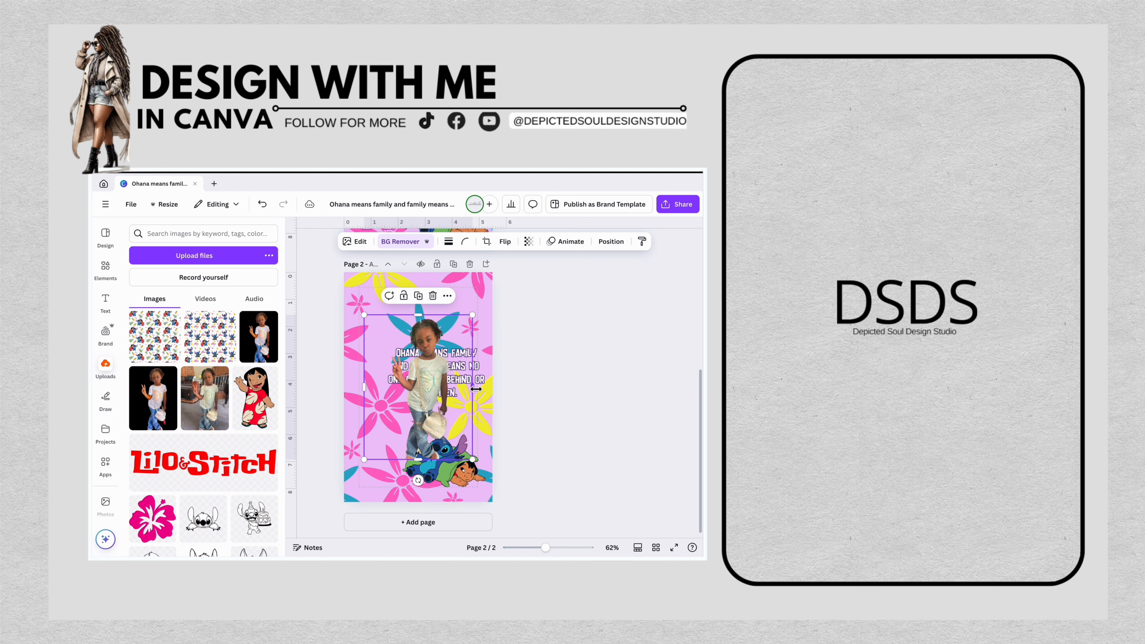
{"action": "mouse_move", "coordinate": [475, 388]}
{"action": "left_mouse_down"}
{"action": "mouse_move", "coordinate": [485, 404]}
{"action": "mouse_move", "coordinate": [455, 392]}
{"action": "left_mouse_up"}
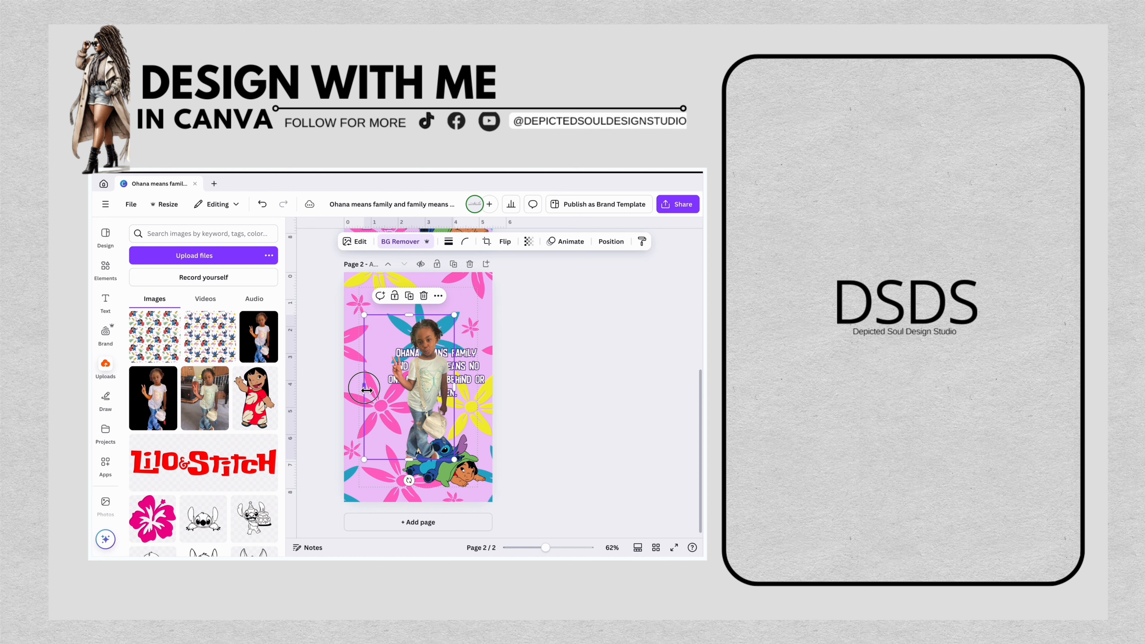
{"action": "left_click_drag", "start_coordinate": [366, 389], "coordinate": [396, 414]}
- Place the girl's cutout in page 2's lower-left corner and the Stitch and Lilo image beside it on the bottom edge
{"action": "left_click", "coordinate": [451, 460]}
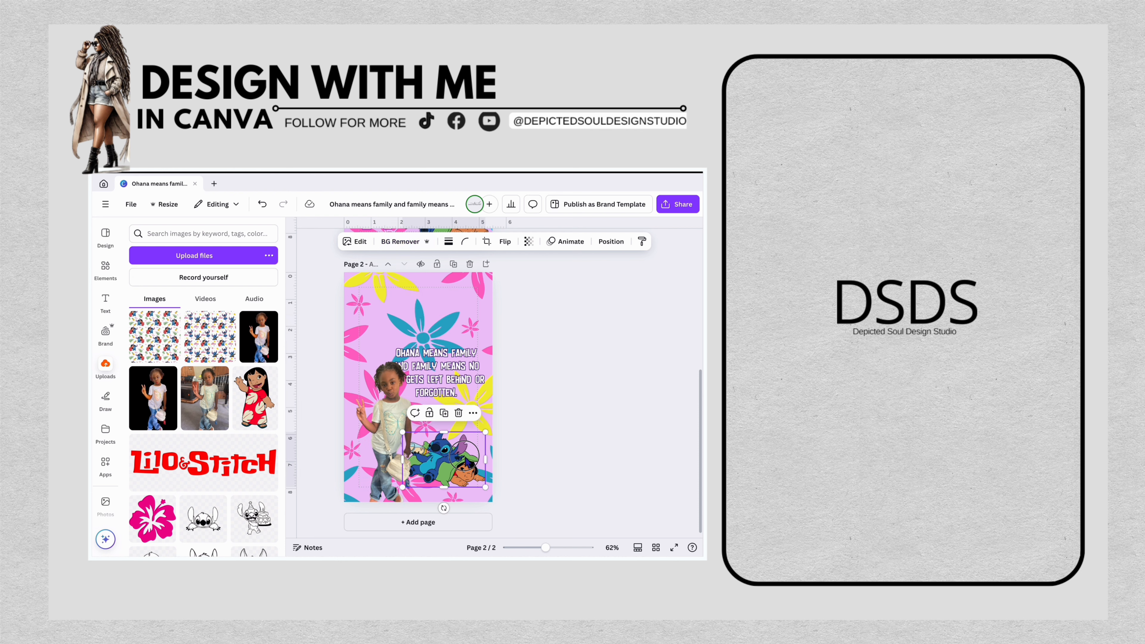
{"action": "left_click_drag", "start_coordinate": [451, 460], "coordinate": [456, 465]}
{"action": "left_click_drag", "start_coordinate": [394, 440], "coordinate": [439, 460]}
{"action": "left_click", "coordinate": [446, 453]}
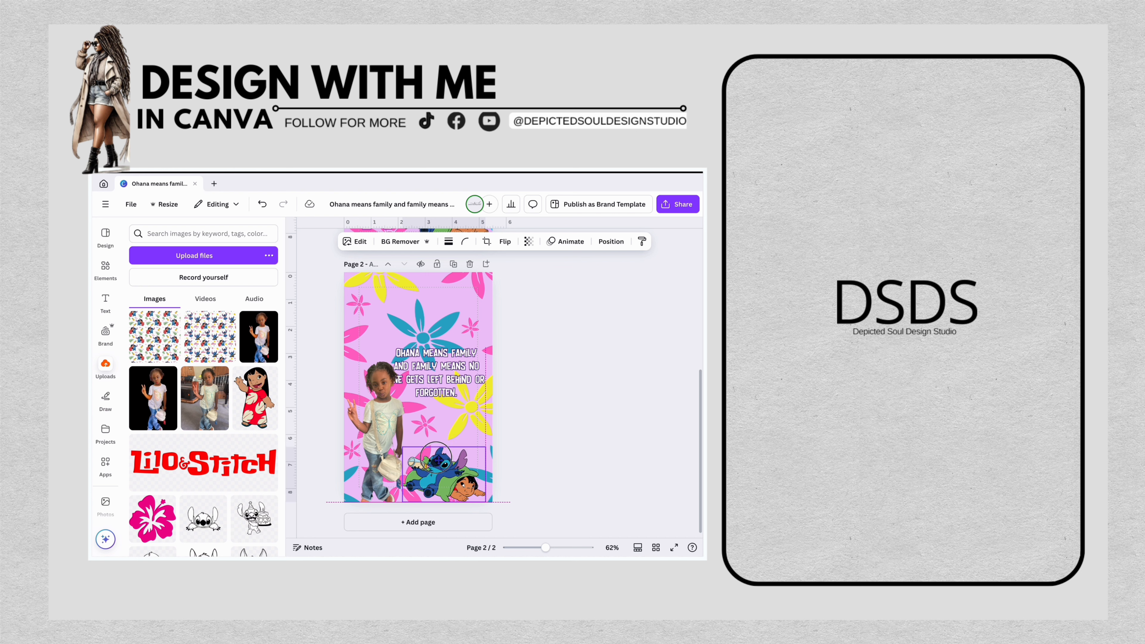
{"action": "left_click", "coordinate": [538, 401]}
- Unlock the quote, rewrap it onto five lines and place it higher, to the right of the girl's head
{"action": "left_click", "coordinate": [404, 378]}
{"action": "key", "text": "Escape"}
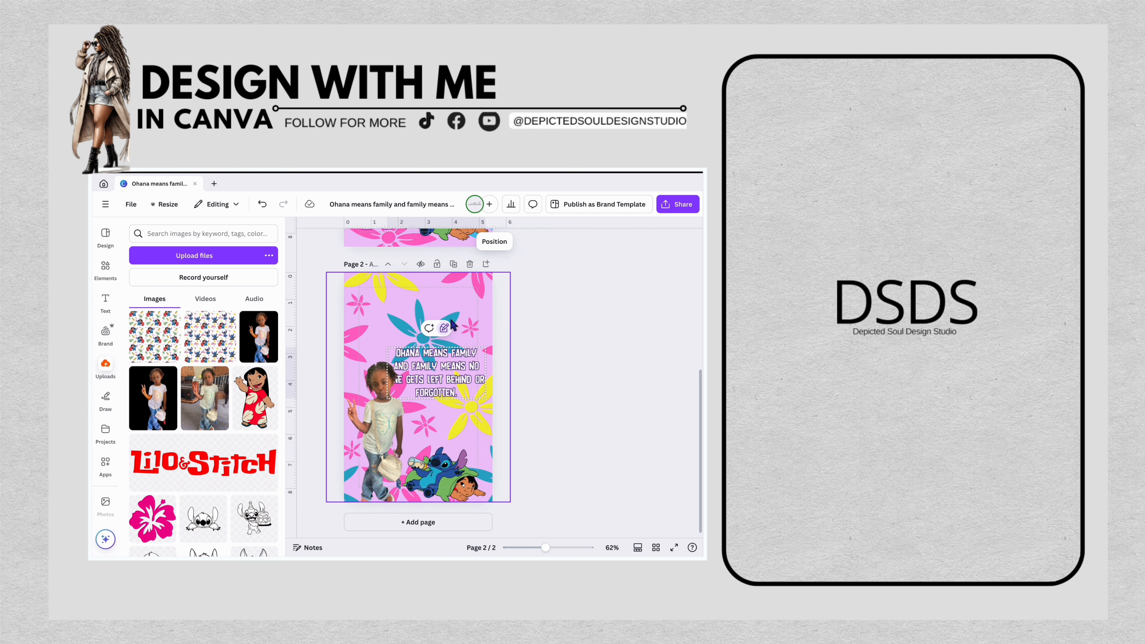
{"action": "left_click", "coordinate": [446, 356]}
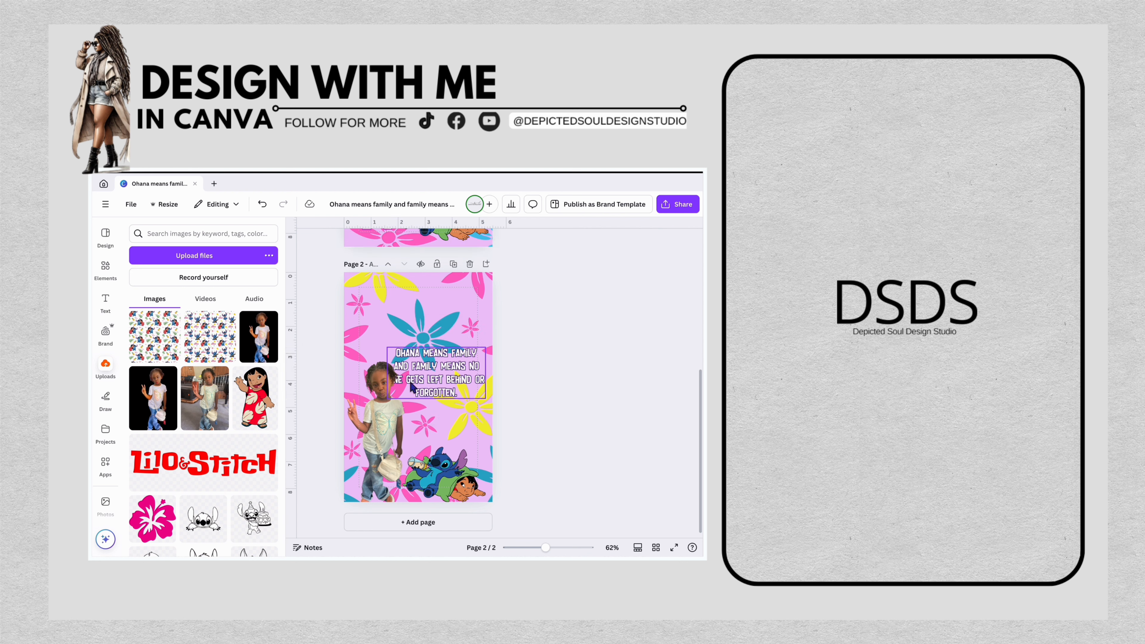
{"action": "left_click_drag", "start_coordinate": [465, 385], "coordinate": [489, 391]}
{"action": "left_click_drag", "start_coordinate": [489, 351], "coordinate": [475, 371]}
{"action": "left_click", "coordinate": [536, 392]}
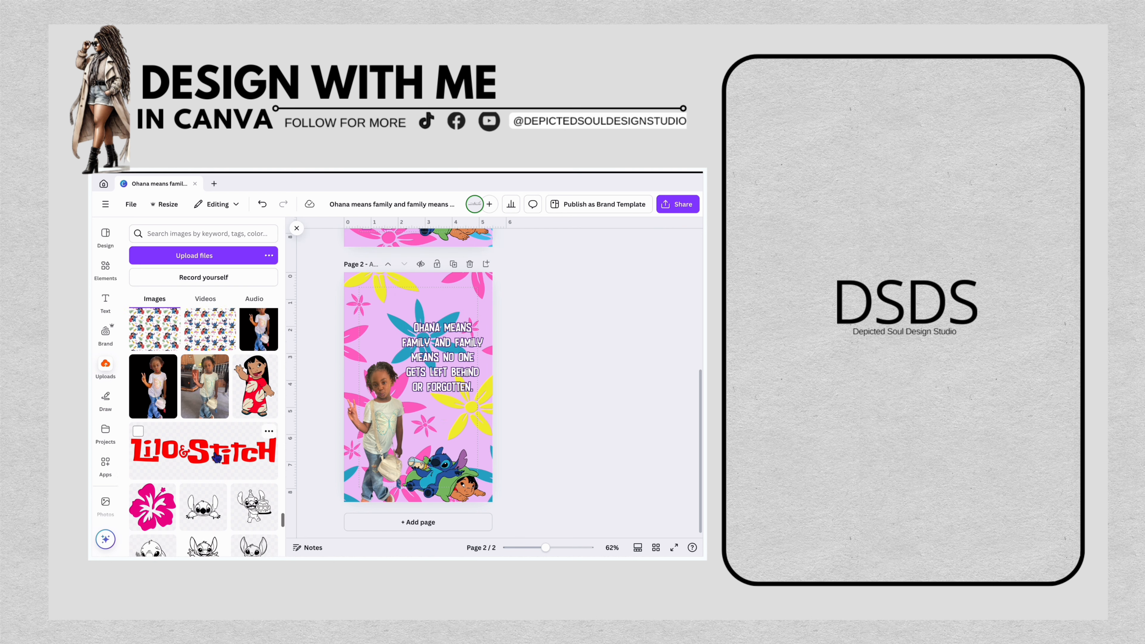
- Add the uploaded pink hibiscus to page 2 and place it in the upper-left corner above the girl
{"action": "scroll", "coordinate": [127, 469], "scroll_direction": "down", "scroll_amount": 2}
{"action": "left_click", "coordinate": [152, 457]}
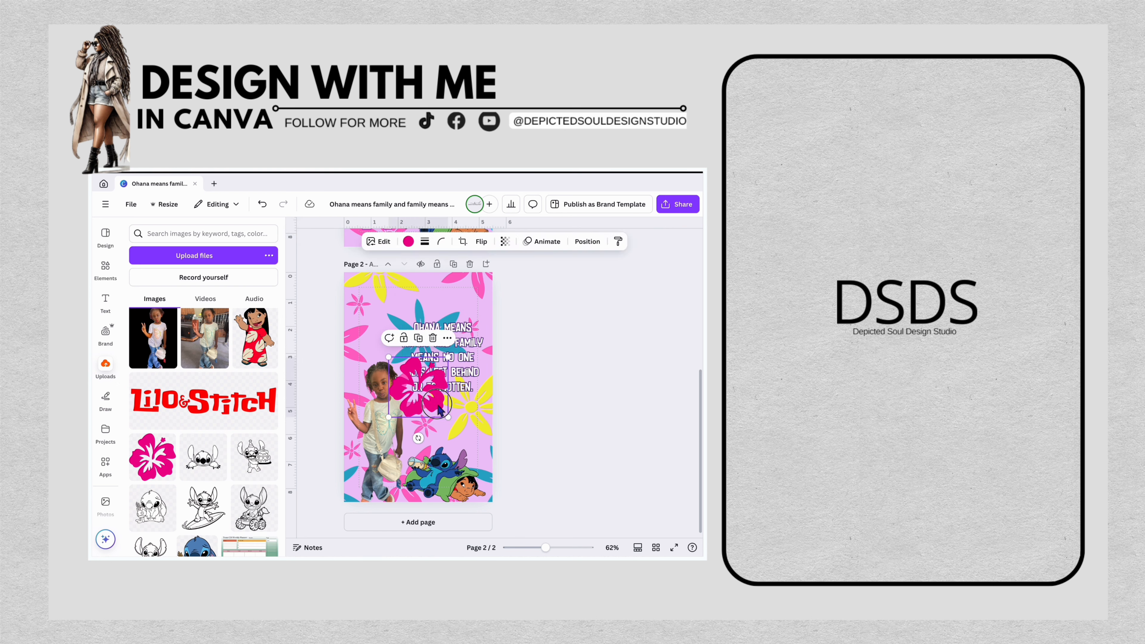
{"action": "left_click_drag", "start_coordinate": [439, 407], "coordinate": [378, 316]}
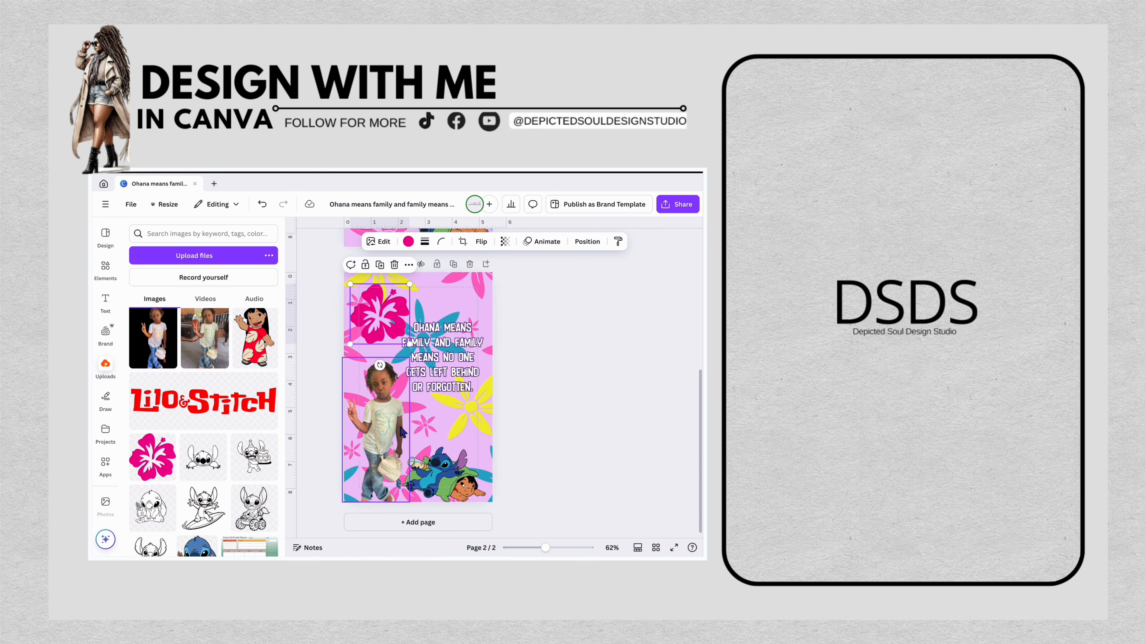
{"action": "left_click", "coordinate": [524, 401]}
{"action": "left_click", "coordinate": [376, 434]}
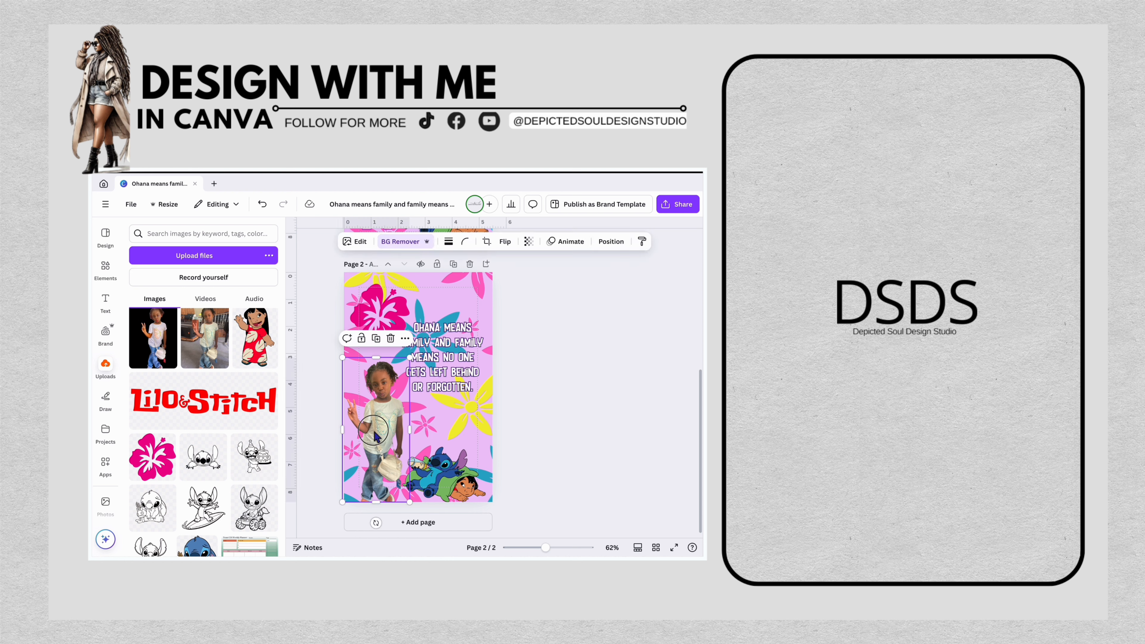
{"action": "left_click", "coordinate": [536, 434]}
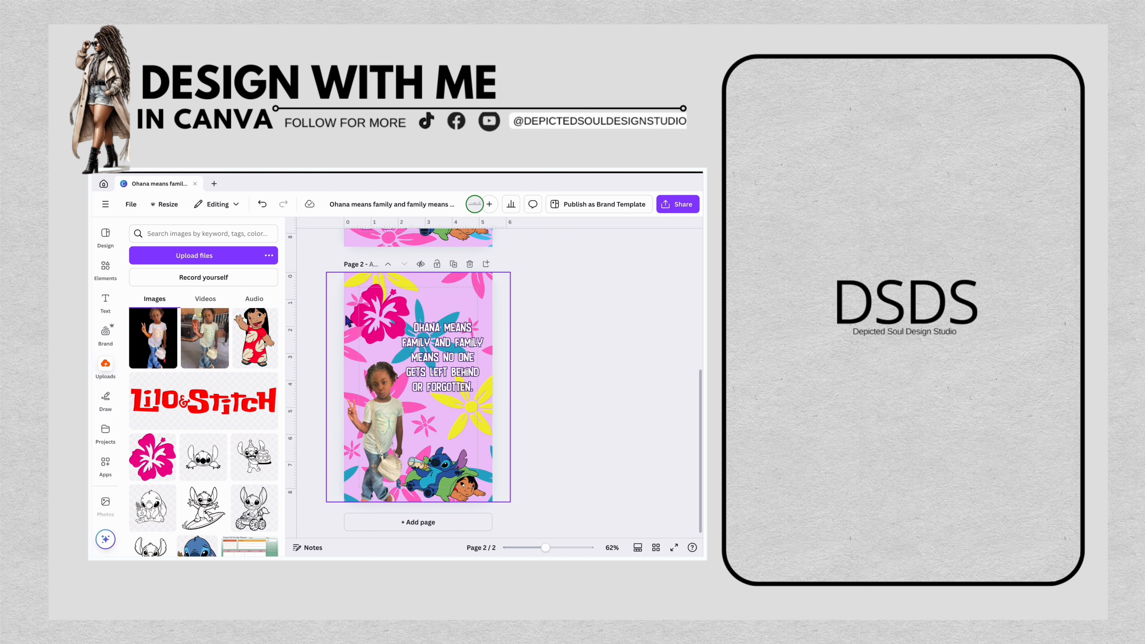
{"action": "left_click", "coordinate": [381, 321]}
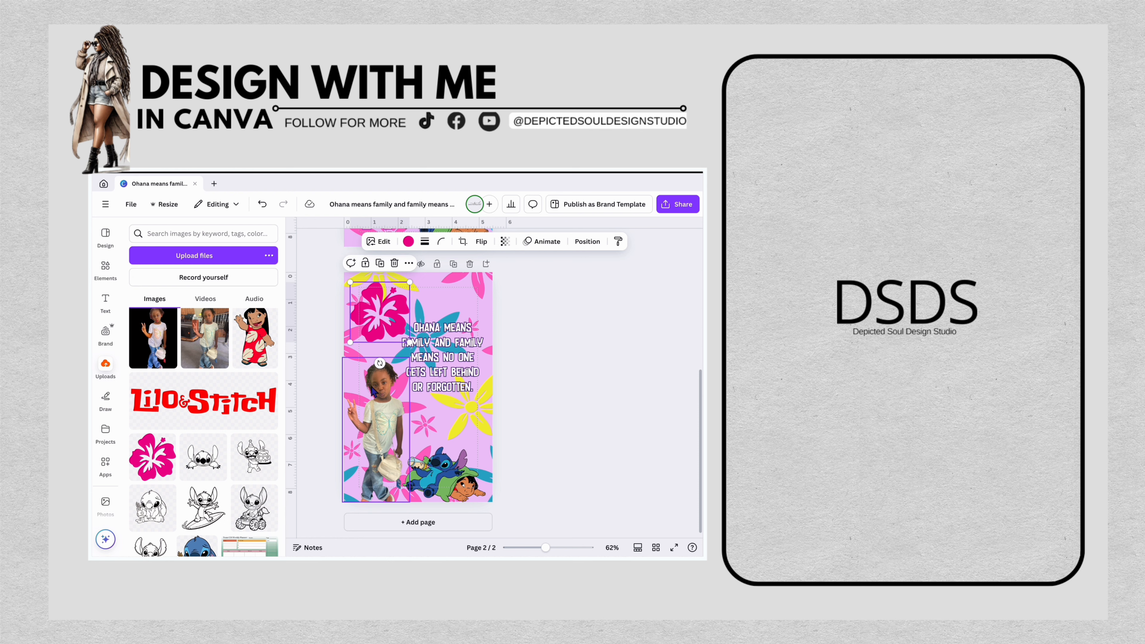
{"action": "left_click", "coordinate": [381, 414]}
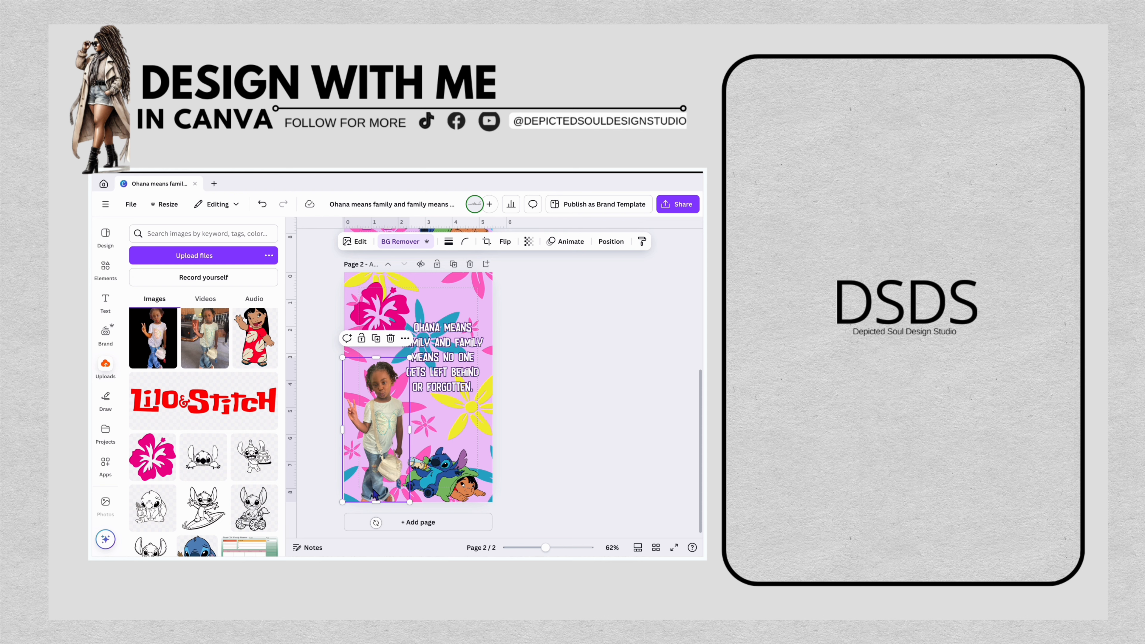
{"action": "left_click", "coordinate": [522, 411]}
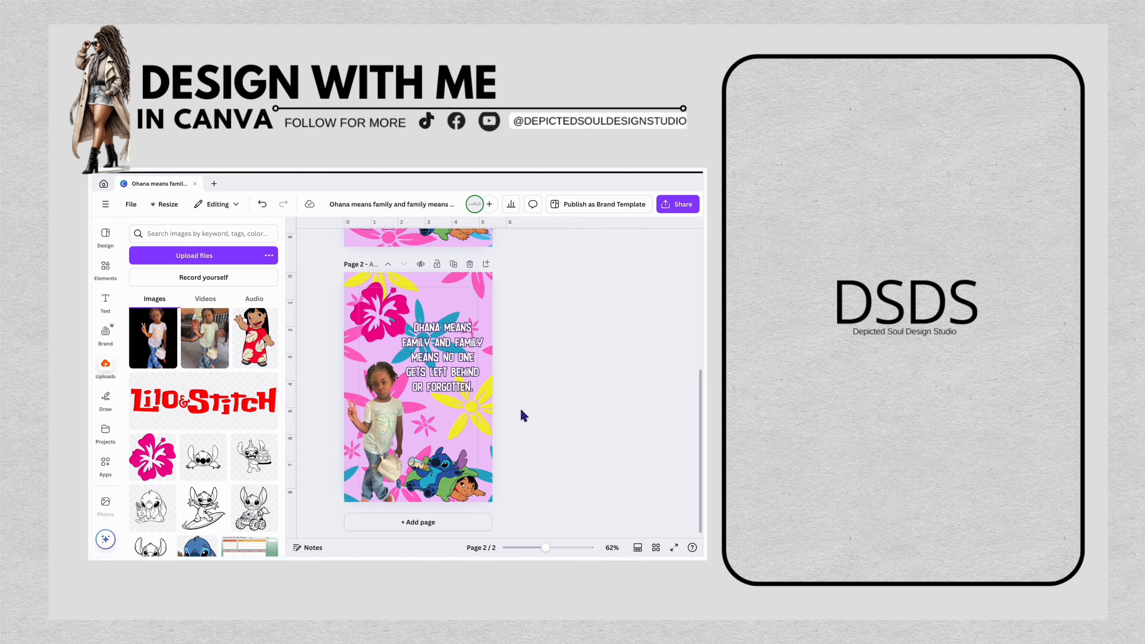
- Copy the hibiscus and the girl's cutout from page 2 onto a new blank page 3
{"action": "left_click", "coordinate": [361, 309]}
{"action": "left_click", "coordinate": [398, 408], "text": "shift"}
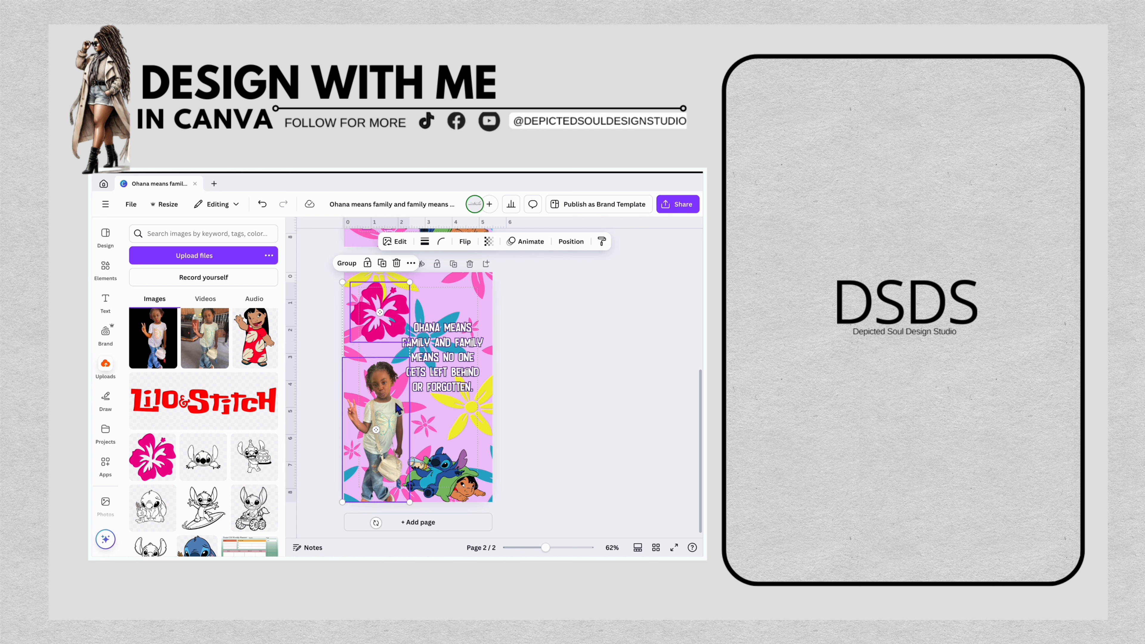
{"action": "left_click", "coordinate": [408, 528]}
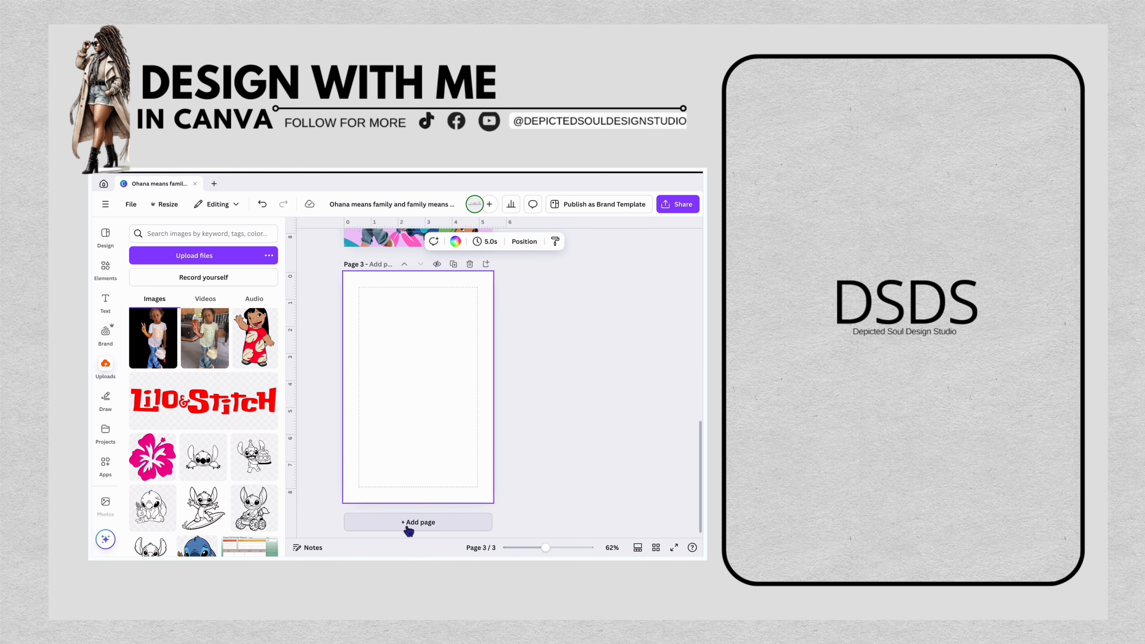
{"action": "key", "text": "ctrl+v"}
{"action": "left_click", "coordinate": [454, 429]}
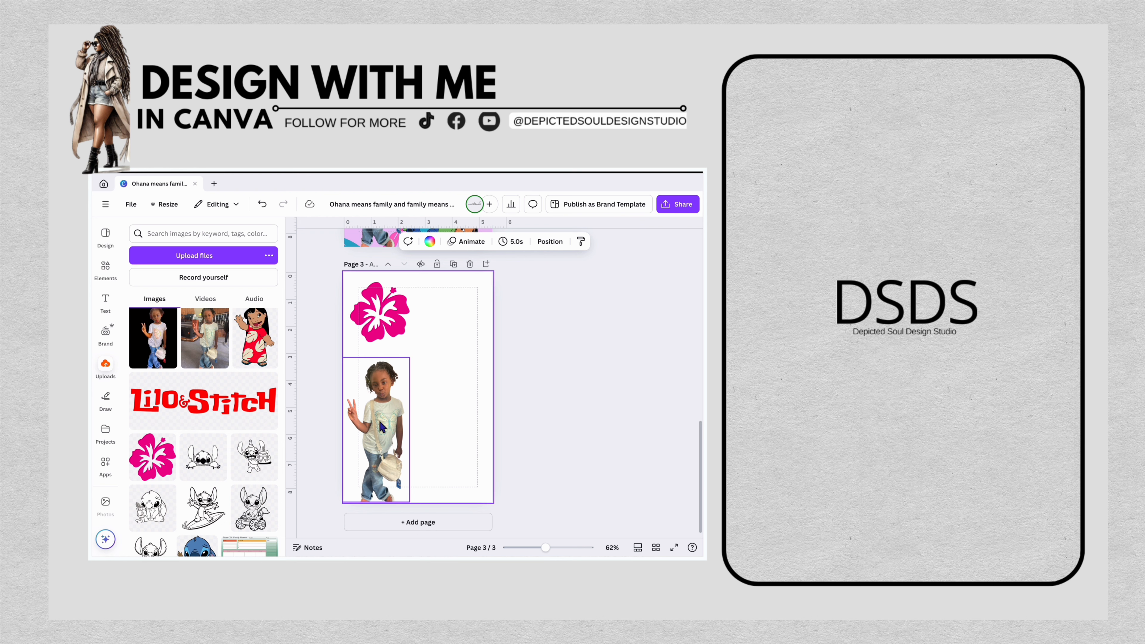
- Apply an Outline shadow of size 10 to the girl's cutout on page 2
{"action": "scroll", "coordinate": [439, 369], "scroll_direction": "up", "scroll_amount": 5}
{"action": "scroll", "coordinate": [441, 373], "scroll_direction": "up", "scroll_amount": 5}
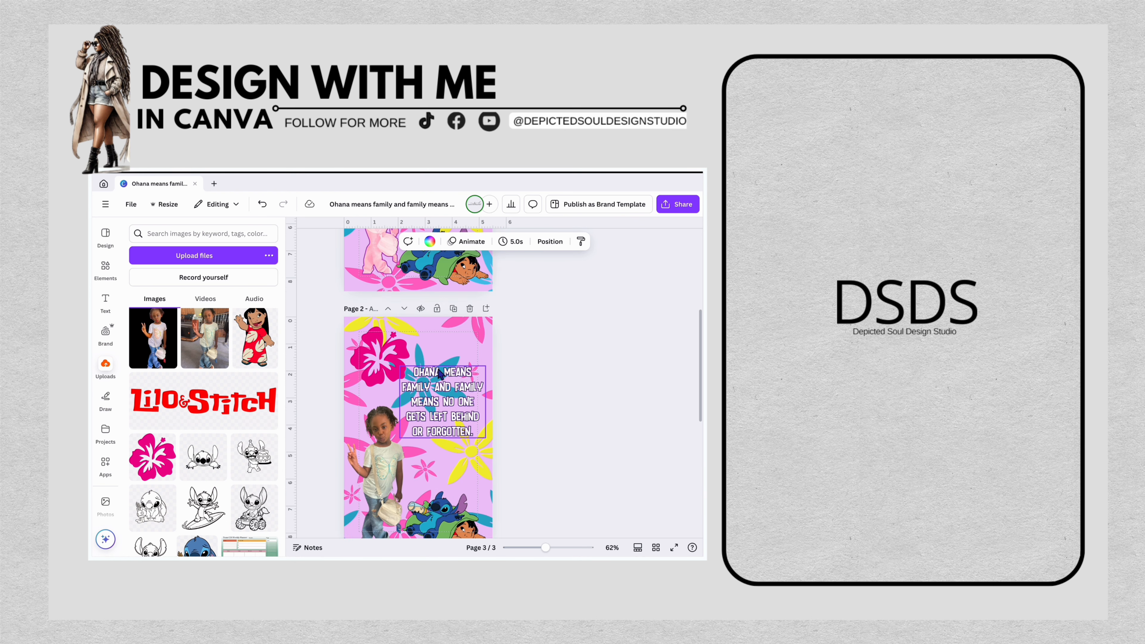
{"action": "scroll", "coordinate": [440, 373], "scroll_direction": "down", "scroll_amount": 4}
{"action": "left_click", "coordinate": [377, 401]}
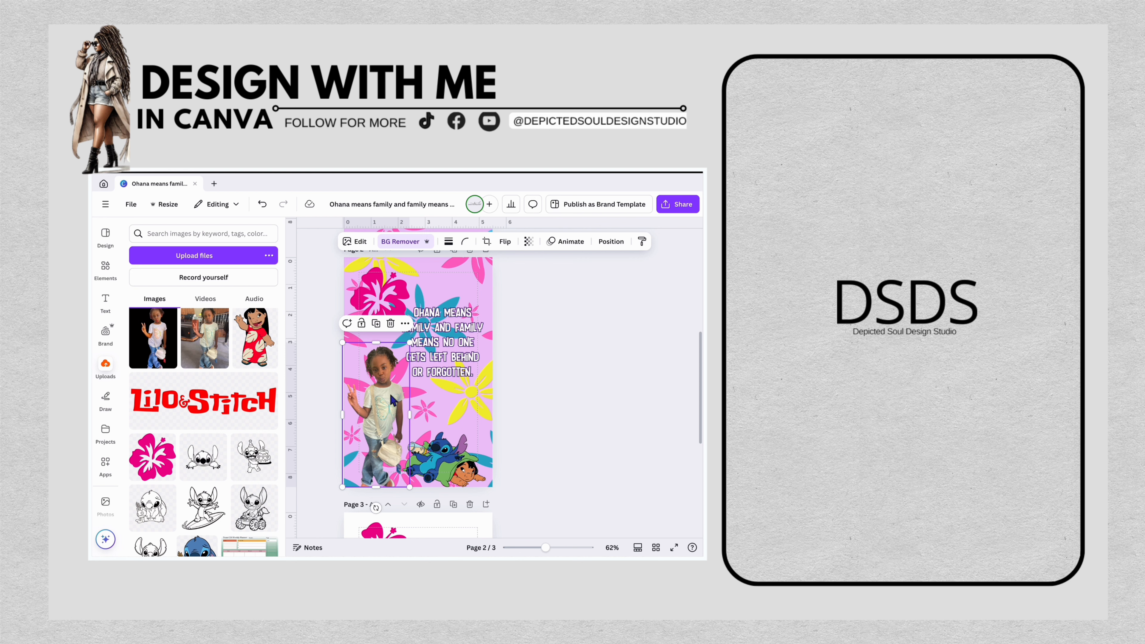
{"action": "left_click", "coordinate": [360, 242]}
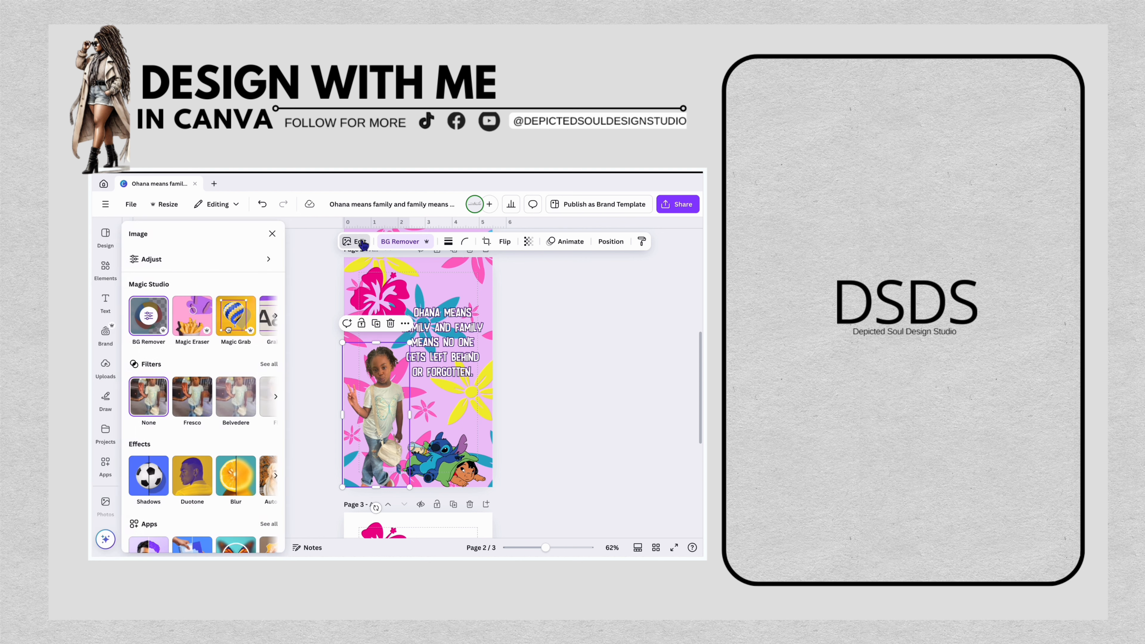
{"action": "scroll", "coordinate": [149, 433], "scroll_direction": "down", "scroll_amount": 1}
{"action": "left_click", "coordinate": [148, 438]}
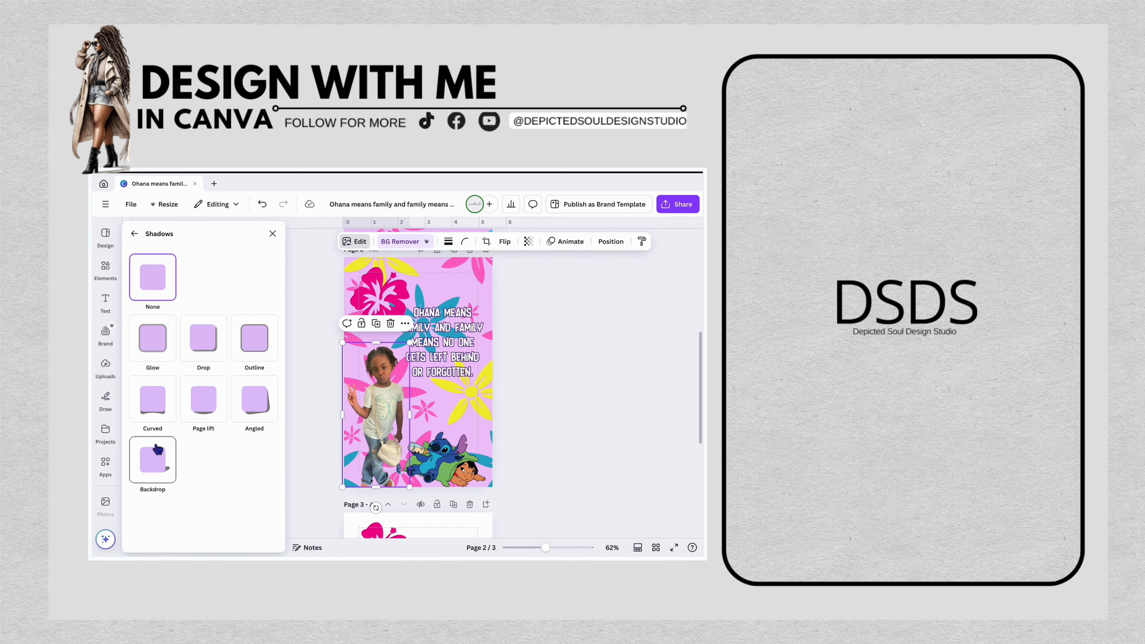
{"action": "left_click", "coordinate": [252, 359]}
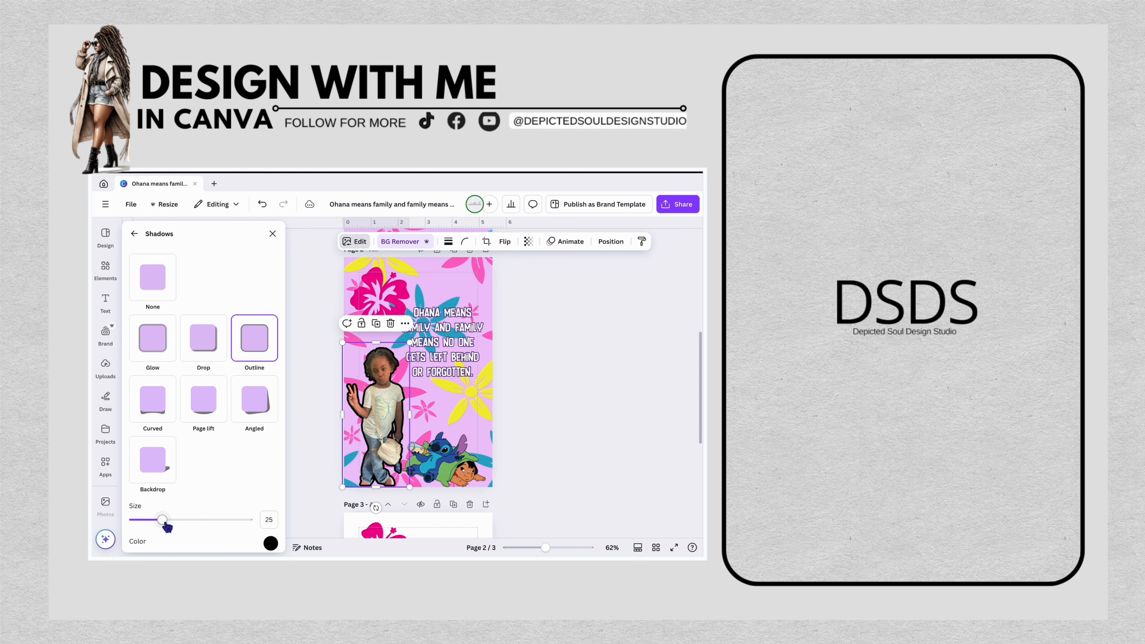
{"action": "left_click", "coordinate": [155, 520]}
{"action": "left_click_drag", "start_coordinate": [155, 521], "coordinate": [145, 520]}
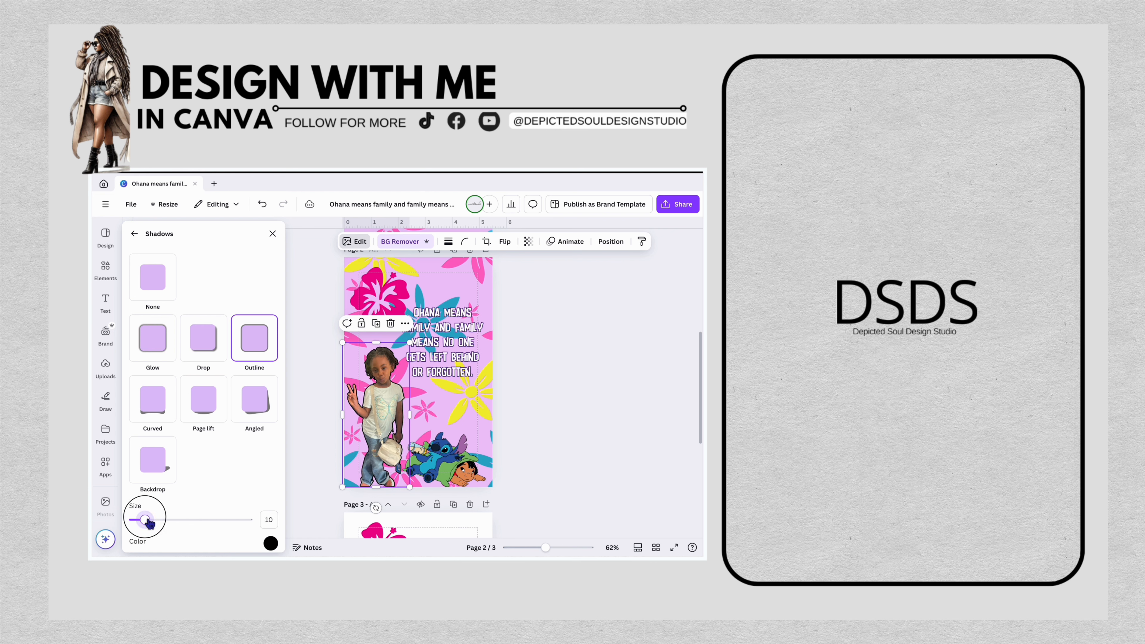
- Colour the outline of the girl's cutout dark purple, #5B1784
{"action": "left_click", "coordinate": [270, 543]}
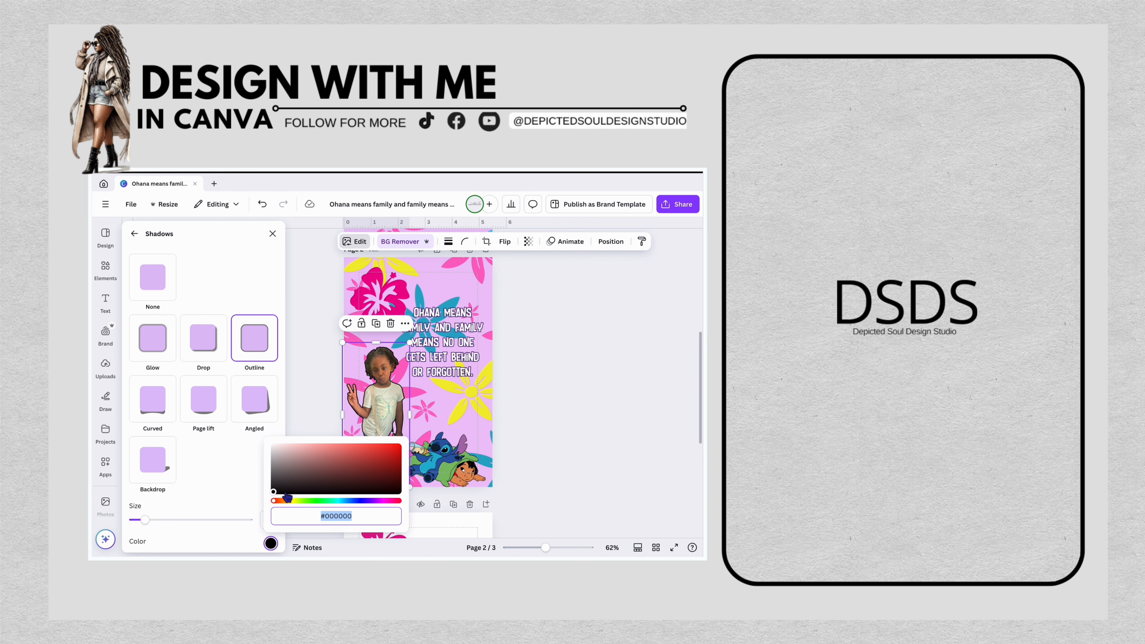
{"action": "left_click", "coordinate": [295, 501]}
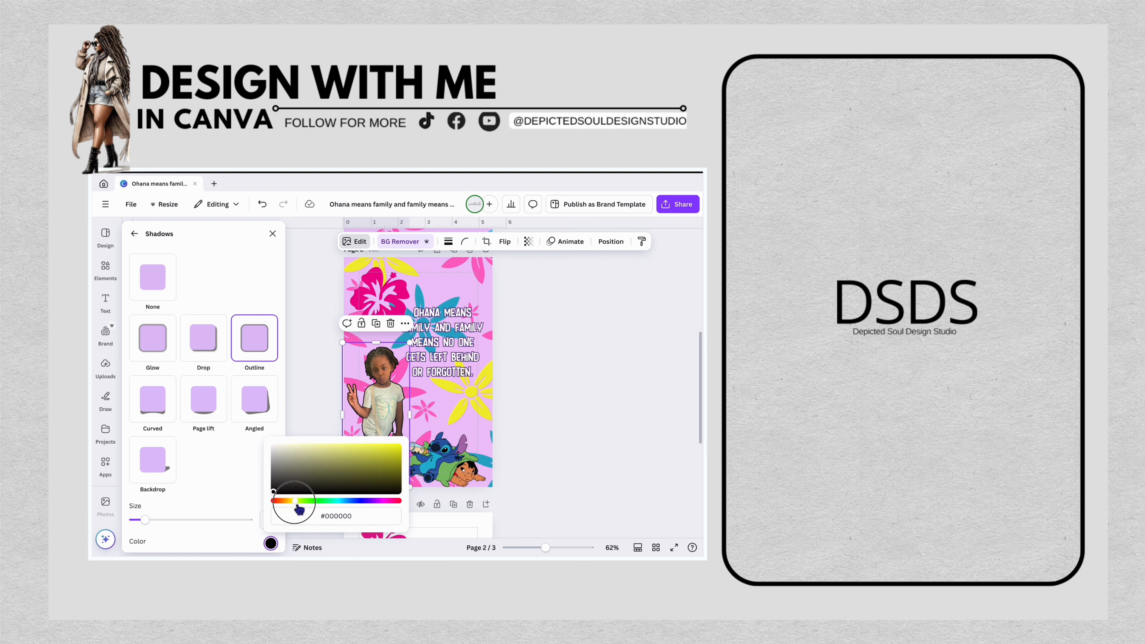
{"action": "left_click_drag", "start_coordinate": [297, 505], "coordinate": [371, 501]}
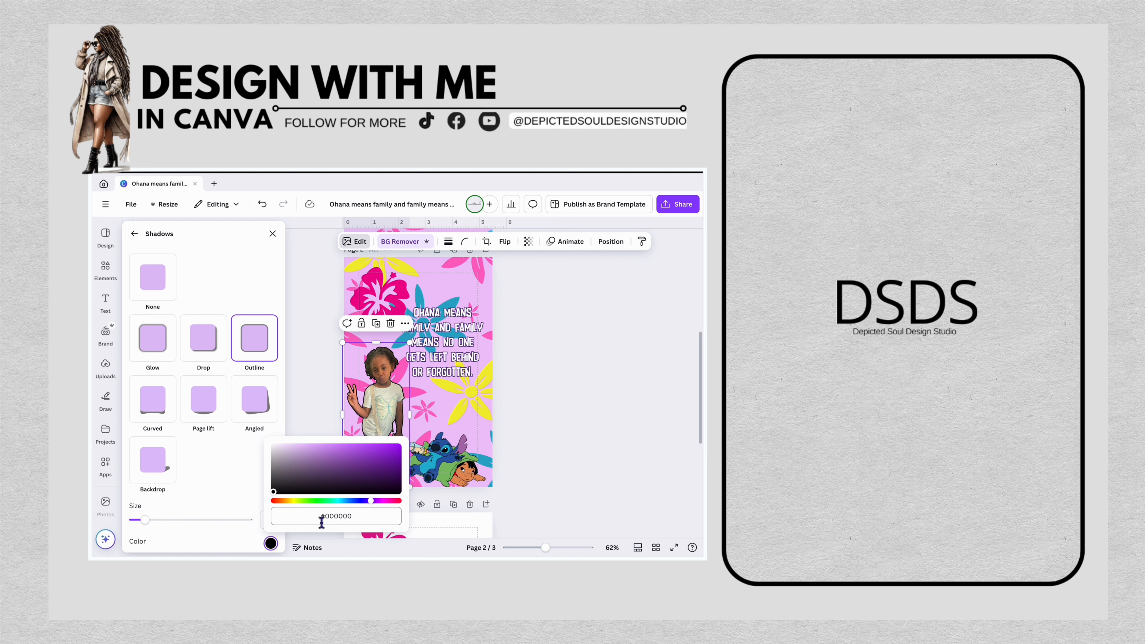
{"action": "mouse_move", "coordinate": [373, 504]}
{"action": "left_mouse_down"}
{"action": "mouse_move", "coordinate": [358, 502]}
{"action": "mouse_move", "coordinate": [375, 509]}
{"action": "left_mouse_up"}
{"action": "left_click_drag", "start_coordinate": [273, 492], "coordinate": [379, 469]}
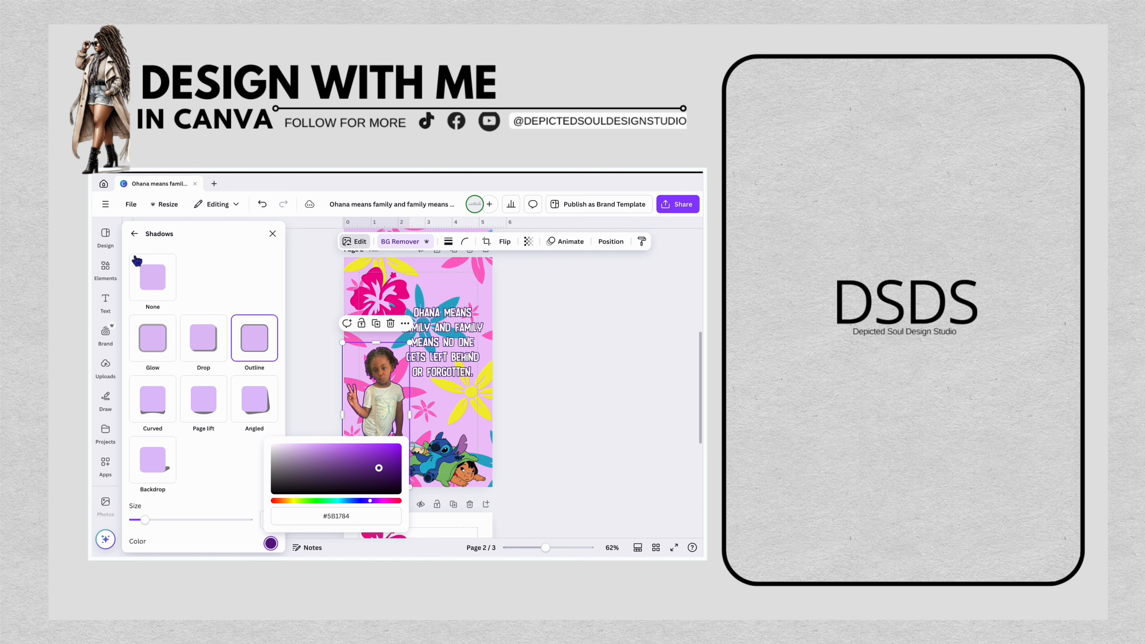
{"action": "left_click", "coordinate": [135, 234]}
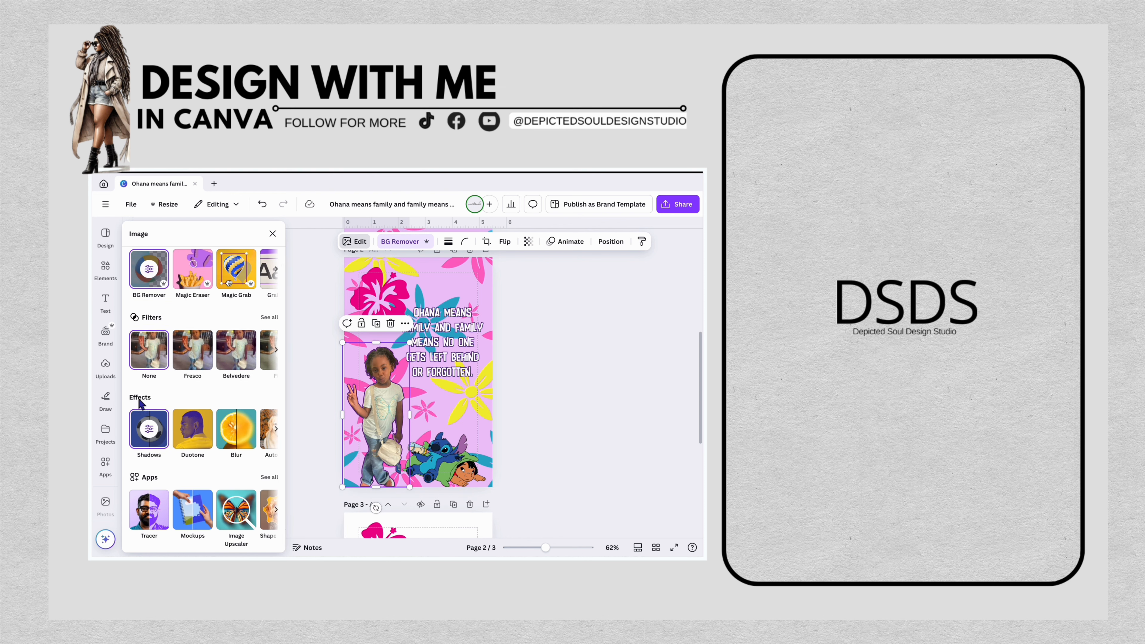
- Apply a Custom duotone effect to the girl's cutout with pink #EF8BB1 as the shadows colour
{"action": "left_click", "coordinate": [198, 441]}
{"action": "scroll", "coordinate": [157, 361], "scroll_direction": "down", "scroll_amount": 1}
{"action": "scroll", "coordinate": [157, 360], "scroll_direction": "up", "scroll_amount": 1}
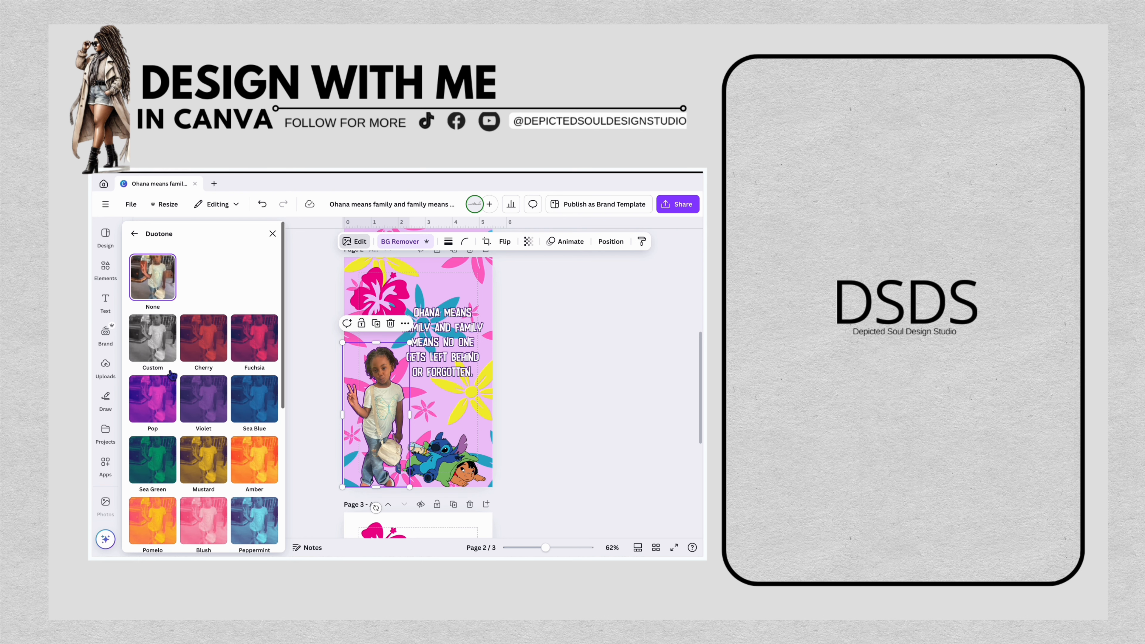
{"action": "left_click", "coordinate": [157, 359]}
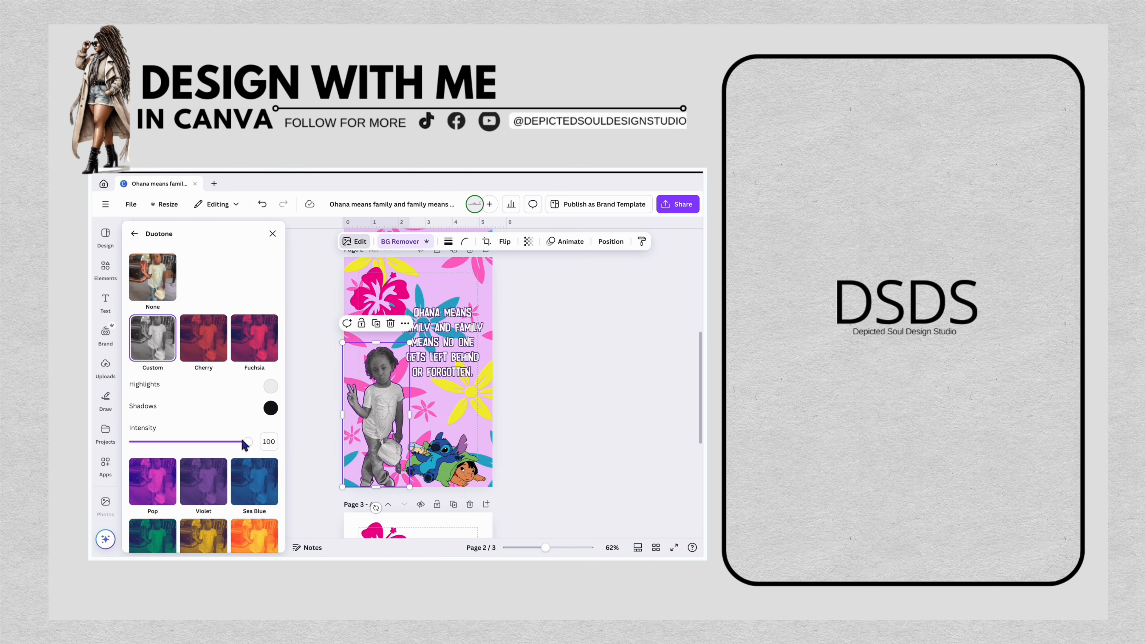
{"action": "left_click", "coordinate": [271, 407]}
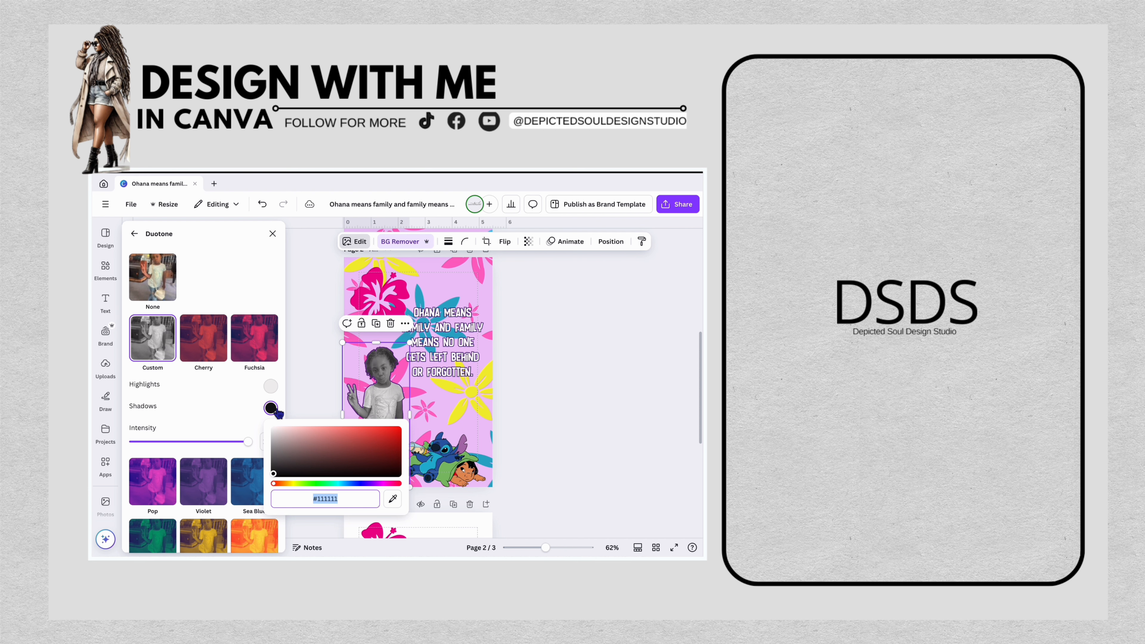
{"action": "type", "text": "#EF"}
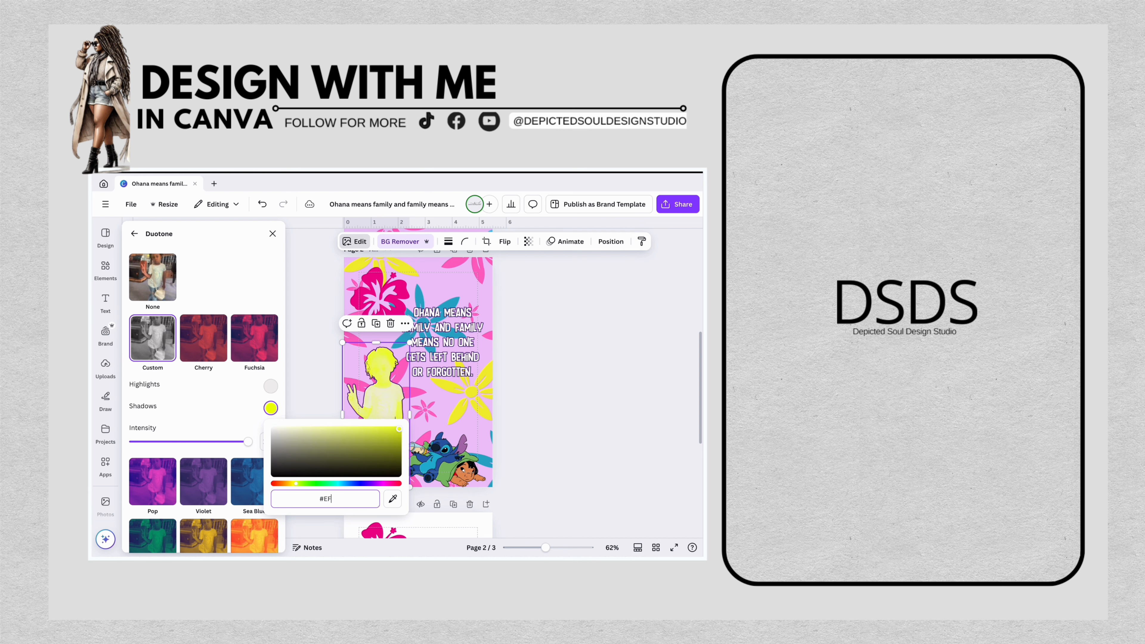
{"action": "type", "text": "8BB1"}
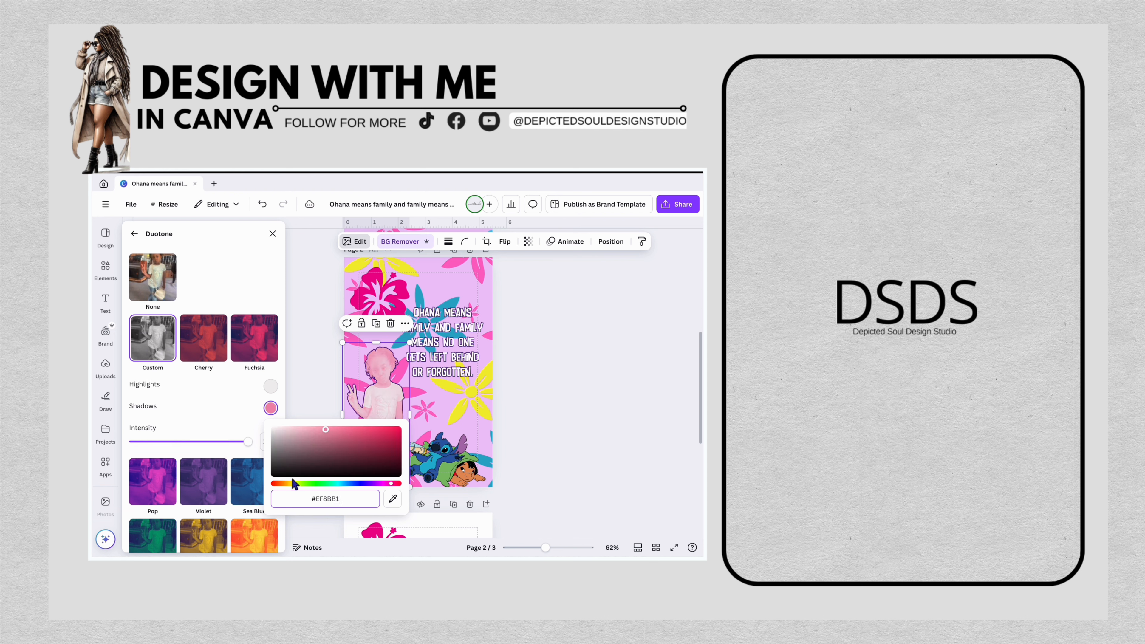
- Set the duotone highlights of the girl's cutout to light pink #FFECF6 and finish editing the image
{"action": "left_click", "coordinate": [271, 387]}
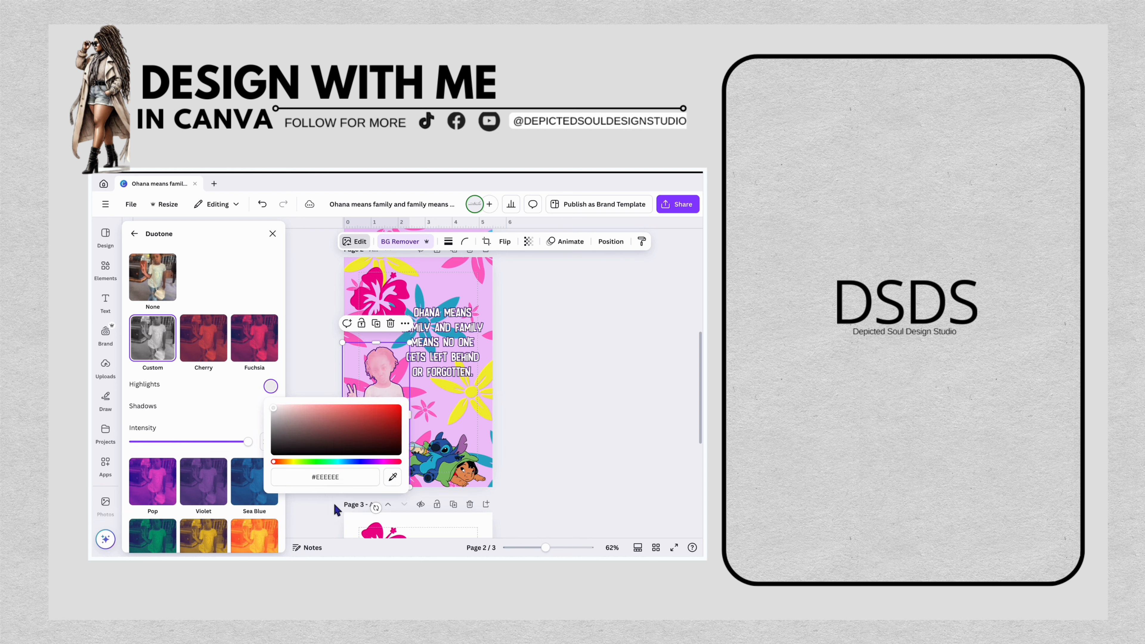
{"action": "left_click", "coordinate": [298, 477]}
{"action": "left_click_drag", "start_coordinate": [340, 477], "coordinate": [315, 478]}
{"action": "type", "text": "#F"}
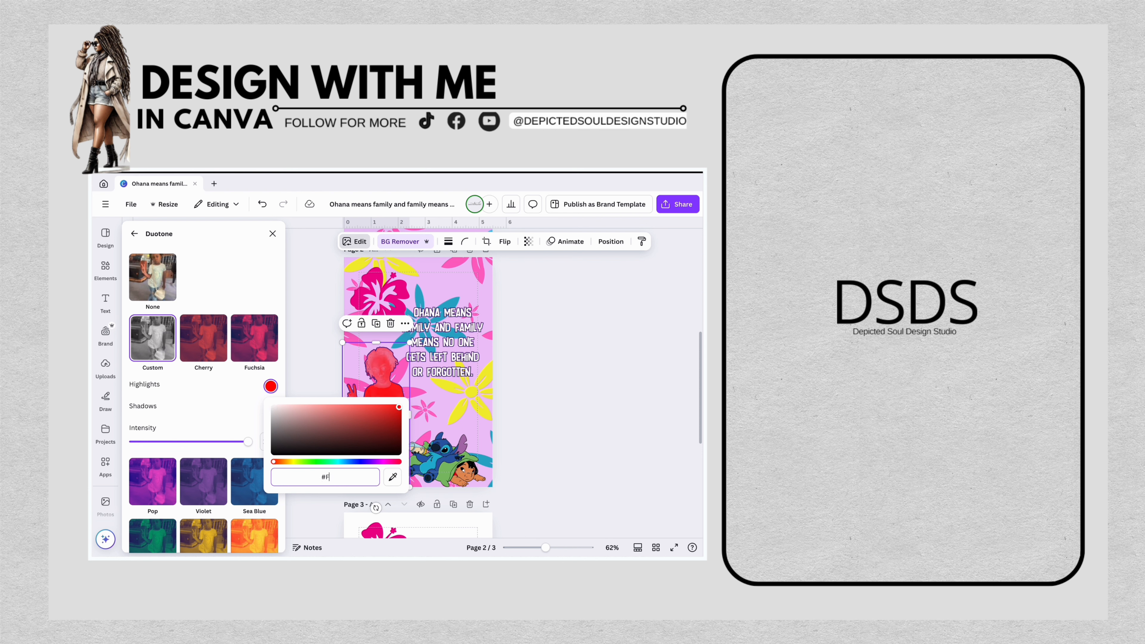
{"action": "type", "text": "FEC"}
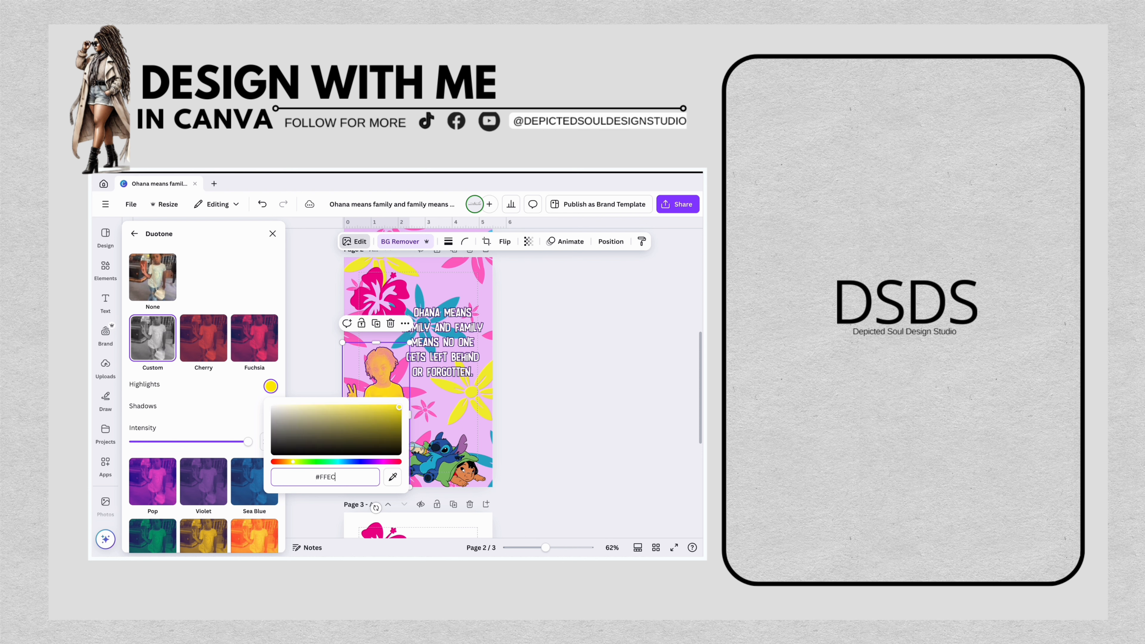
{"action": "type", "text": "F6"}
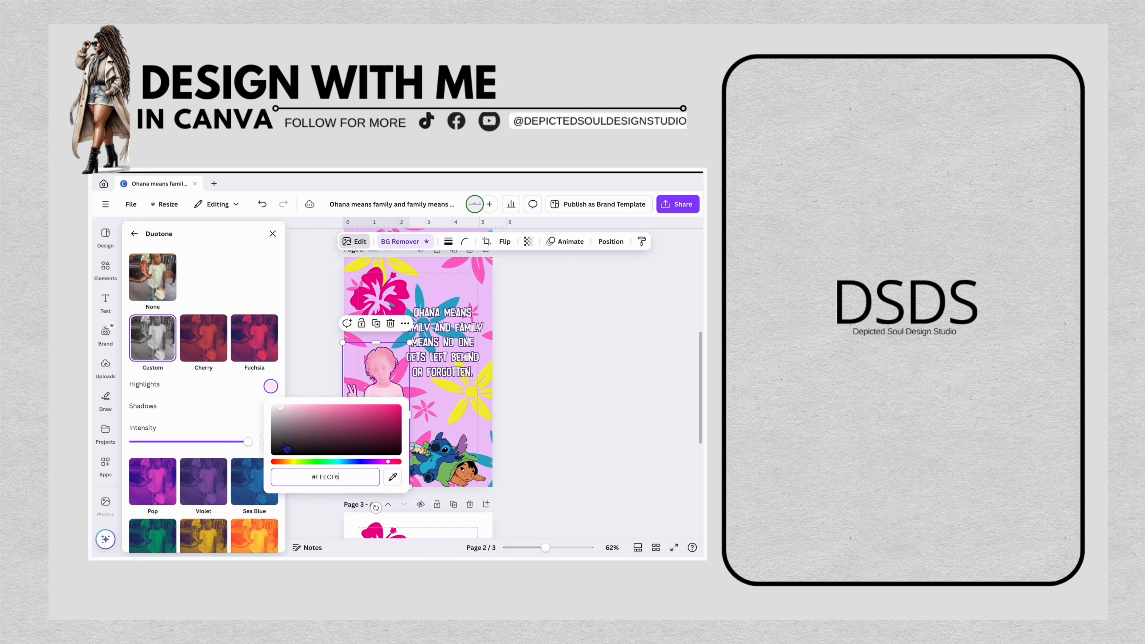
{"action": "left_click", "coordinate": [307, 371]}
{"action": "left_click", "coordinate": [393, 426]}
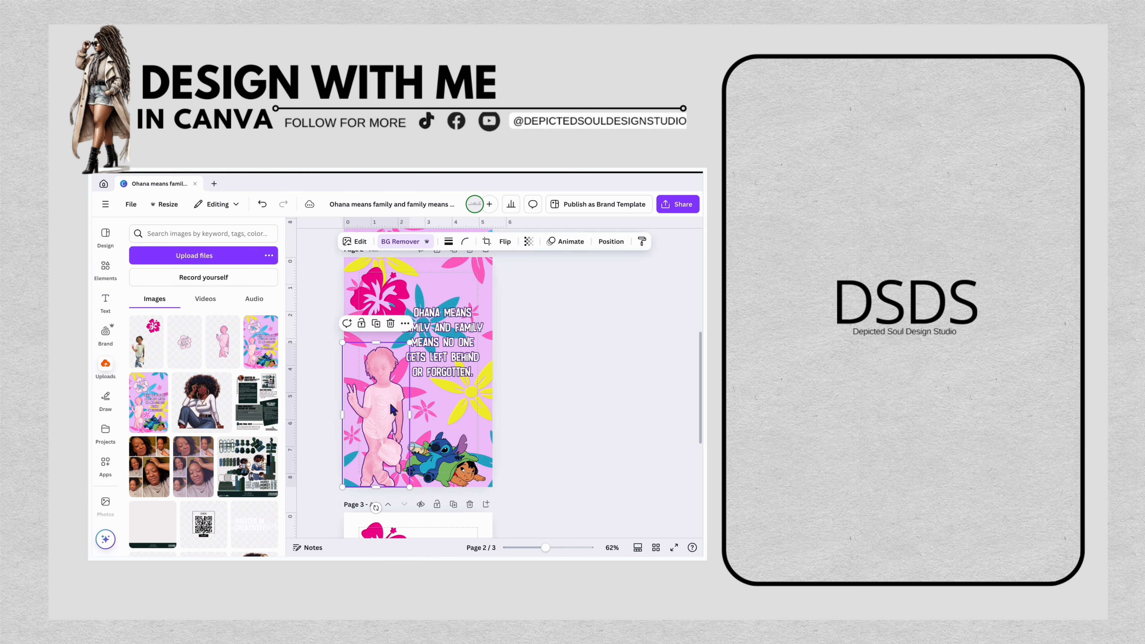
- Duplicate page 2's hibiscus to its right and recolour the hibiscus in the page's upper-left corner white
{"action": "left_click", "coordinate": [381, 293]}
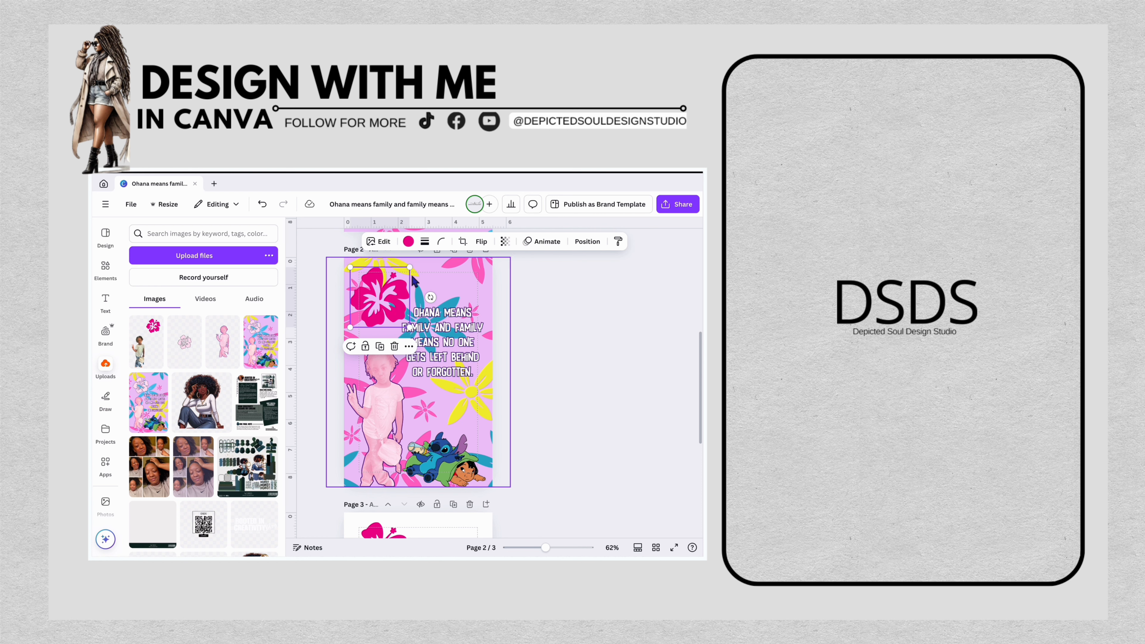
{"action": "left_click_drag", "start_coordinate": [378, 322], "coordinate": [465, 312]}
{"action": "left_click", "coordinate": [374, 317]}
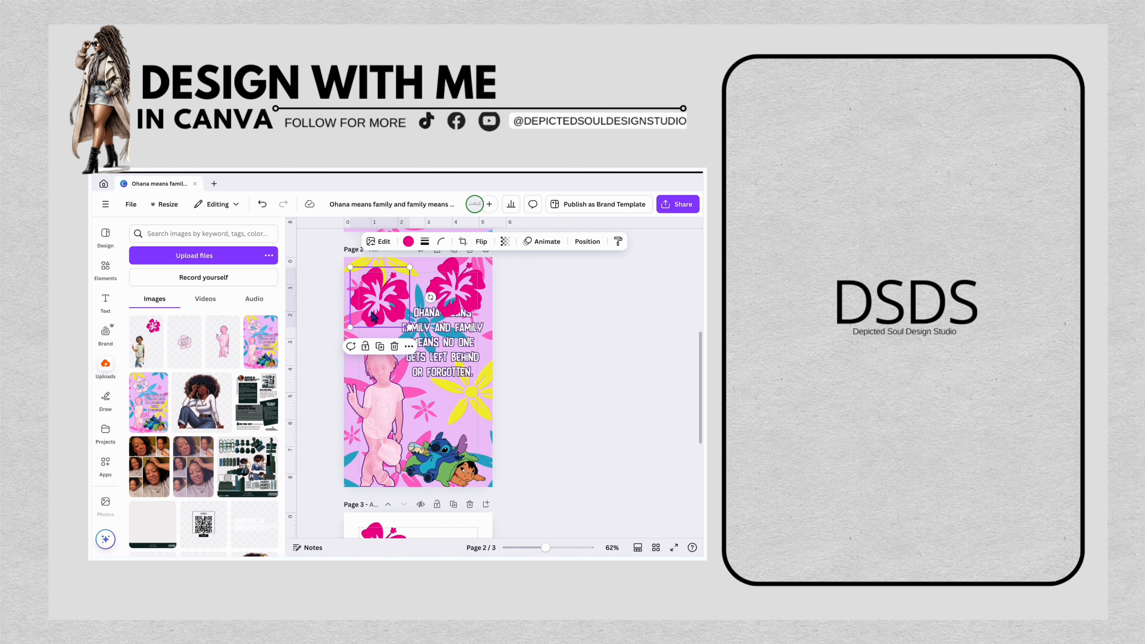
{"action": "left_click", "coordinate": [408, 241]}
{"action": "left_click", "coordinate": [267, 391]}
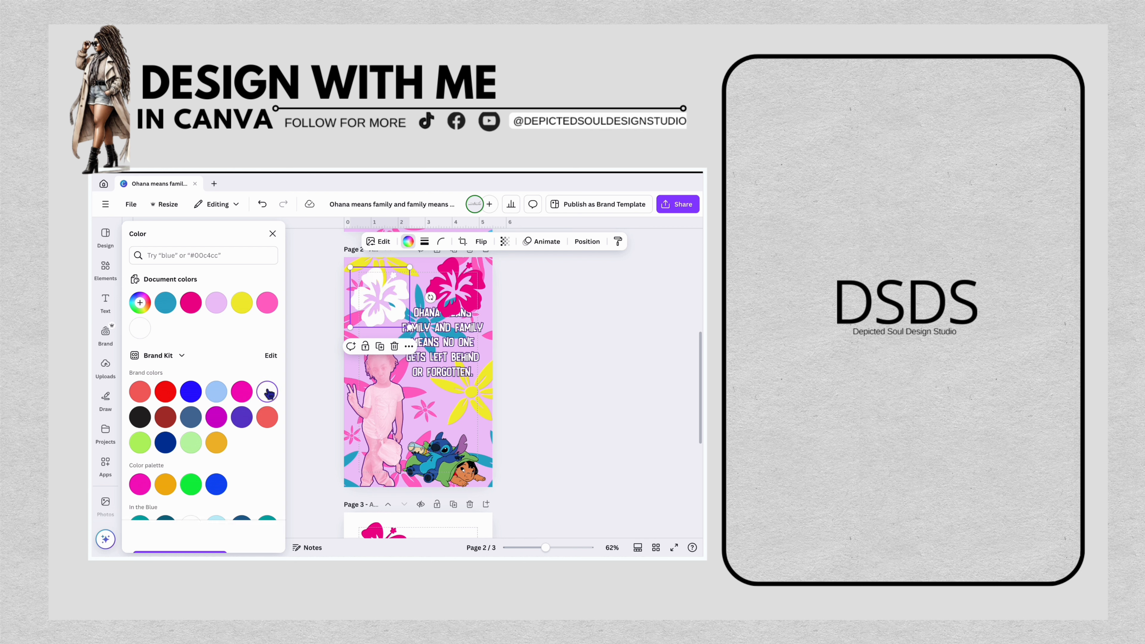
{"action": "left_click", "coordinate": [276, 235]}
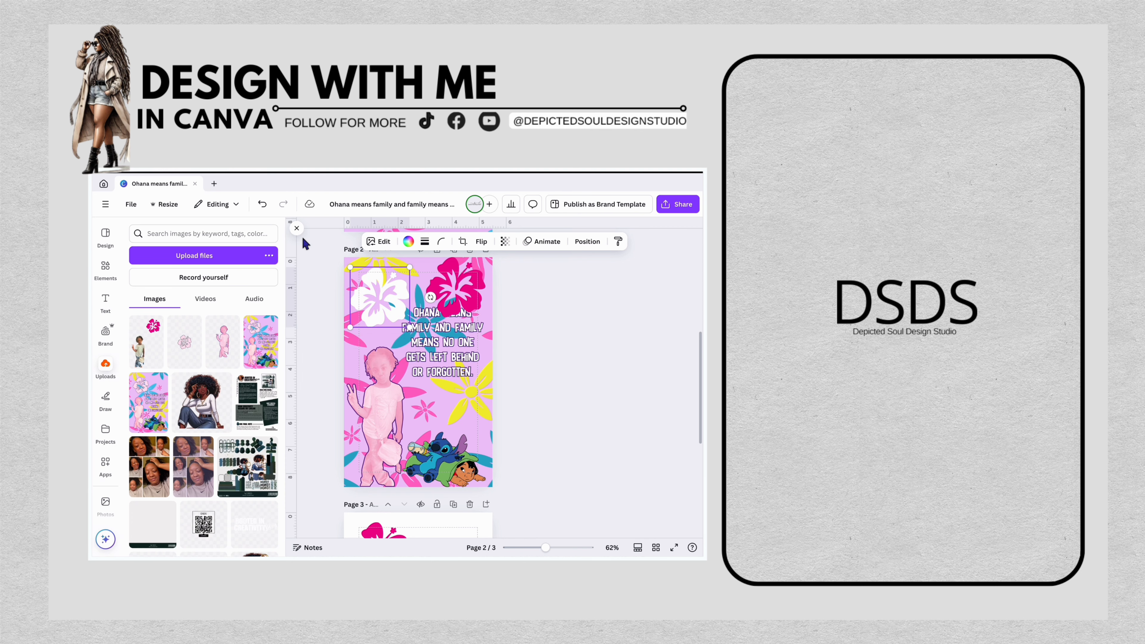
- Add a black Outline shadow of size 19 to the white hibiscus
{"action": "left_click", "coordinate": [383, 242]}
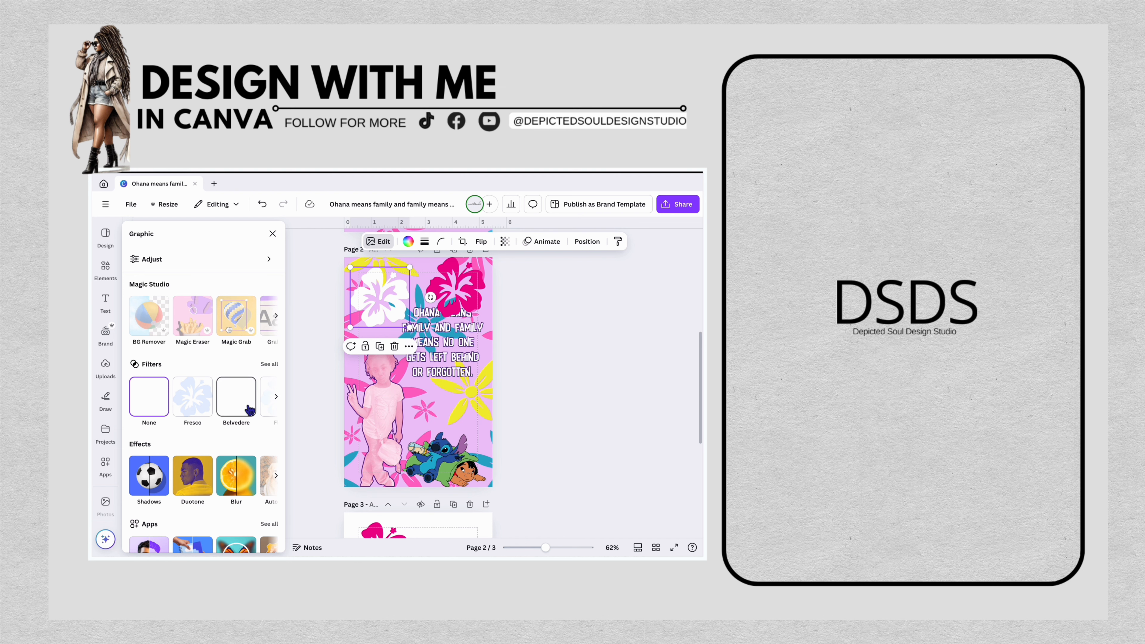
{"action": "scroll", "coordinate": [236, 396], "scroll_direction": "down", "scroll_amount": 1}
{"action": "left_click", "coordinate": [152, 440]}
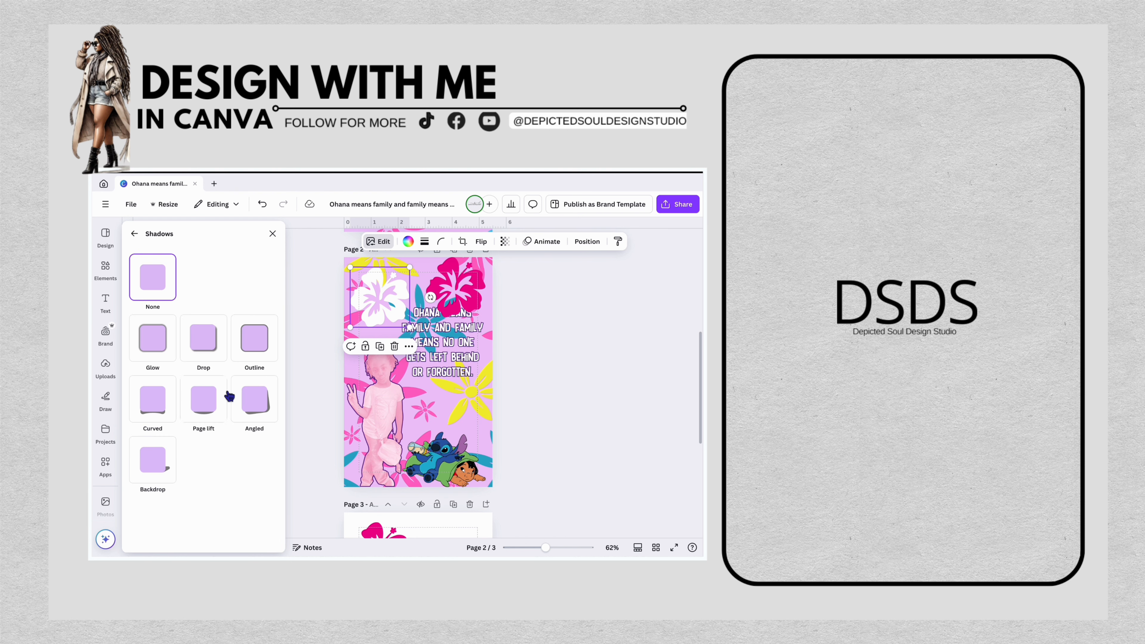
{"action": "left_click", "coordinate": [263, 336]}
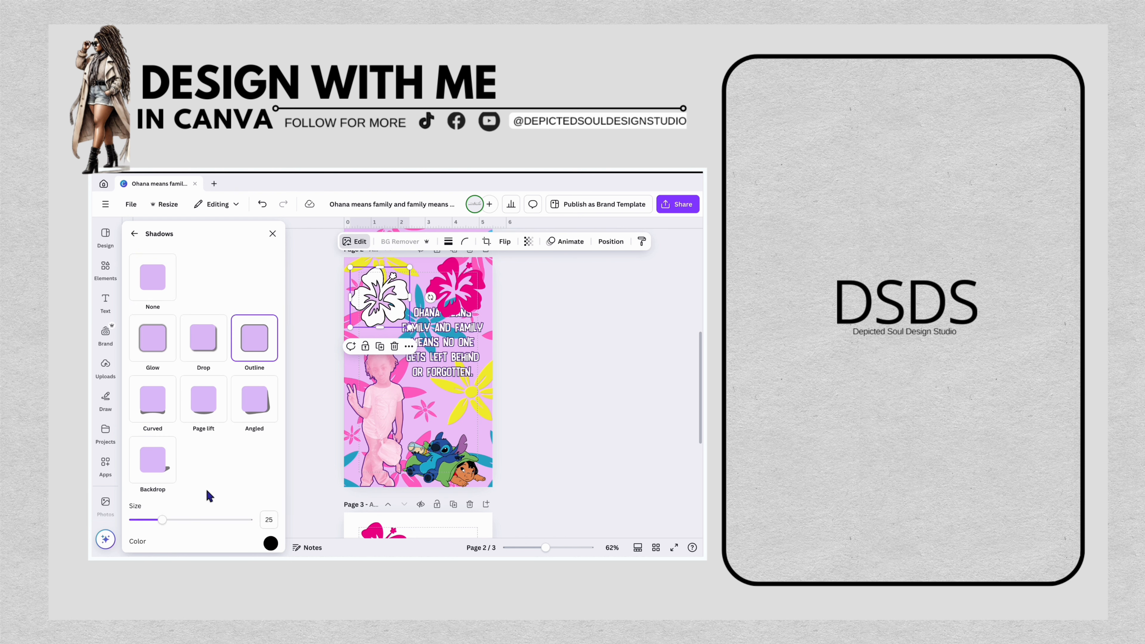
{"action": "left_click_drag", "start_coordinate": [162, 519], "coordinate": [156, 522]}
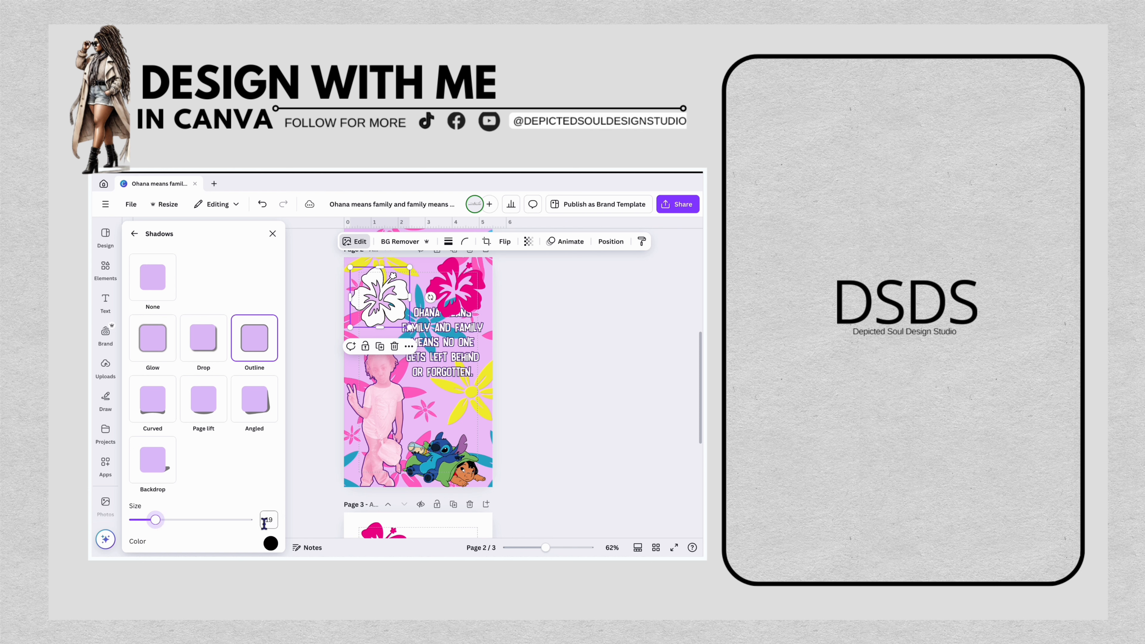
{"action": "left_click", "coordinate": [273, 233]}
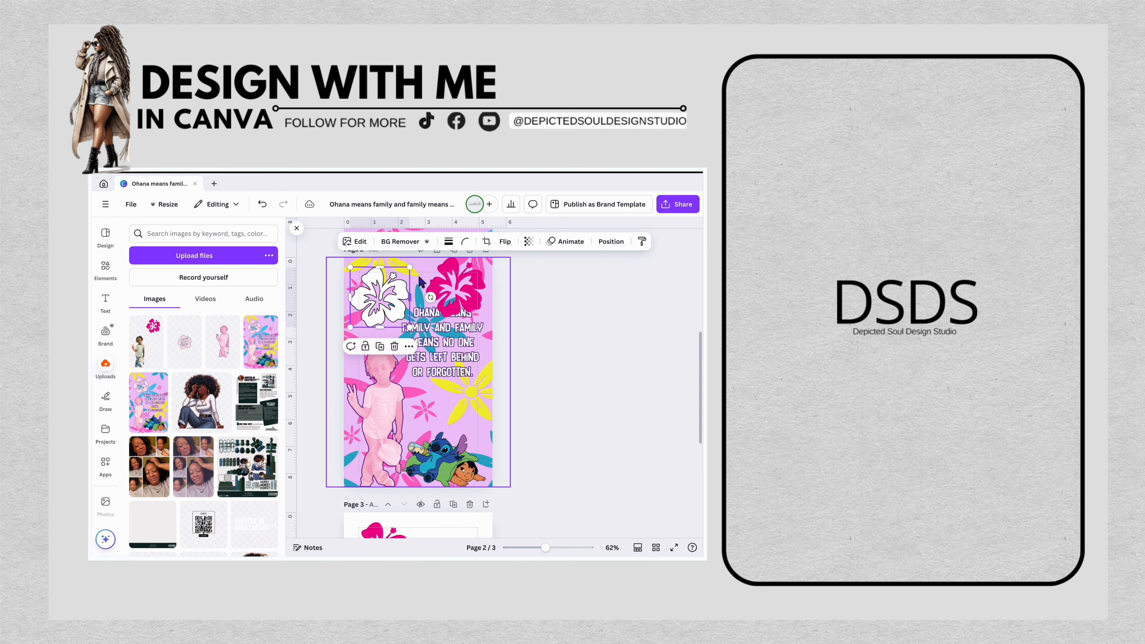
- Lay the pink hibiscus exactly over the white one and make it mostly transparent for a pale pink tint
{"action": "left_click_drag", "start_coordinate": [482, 307], "coordinate": [401, 309]}
{"action": "left_click", "coordinate": [505, 241]}
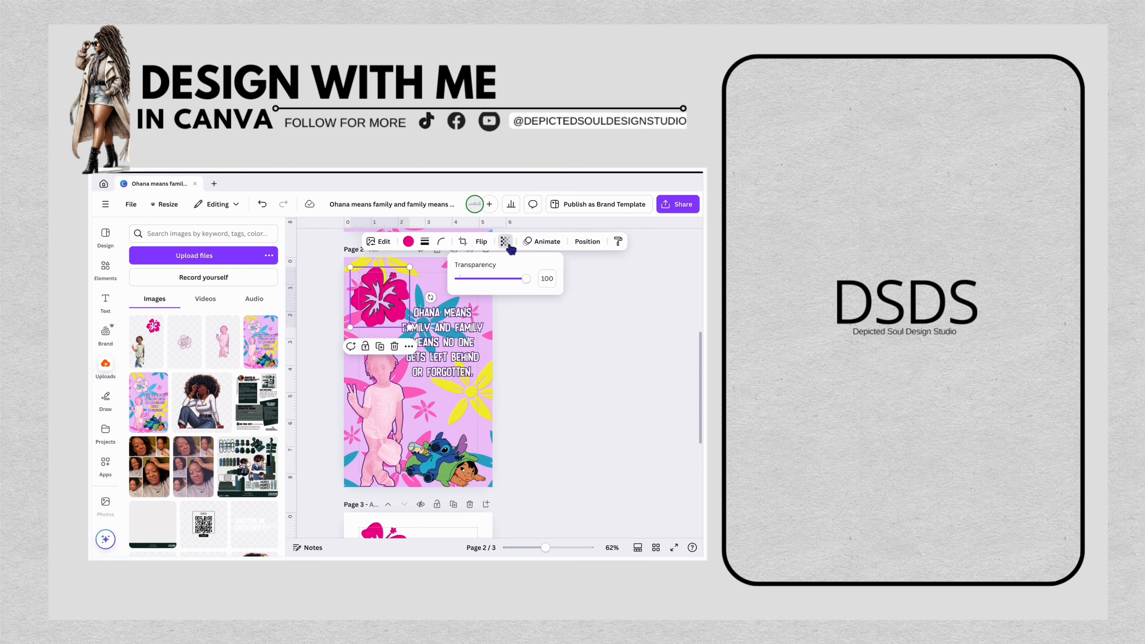
{"action": "left_click_drag", "start_coordinate": [533, 290], "coordinate": [472, 290]}
{"action": "left_click", "coordinate": [562, 378]}
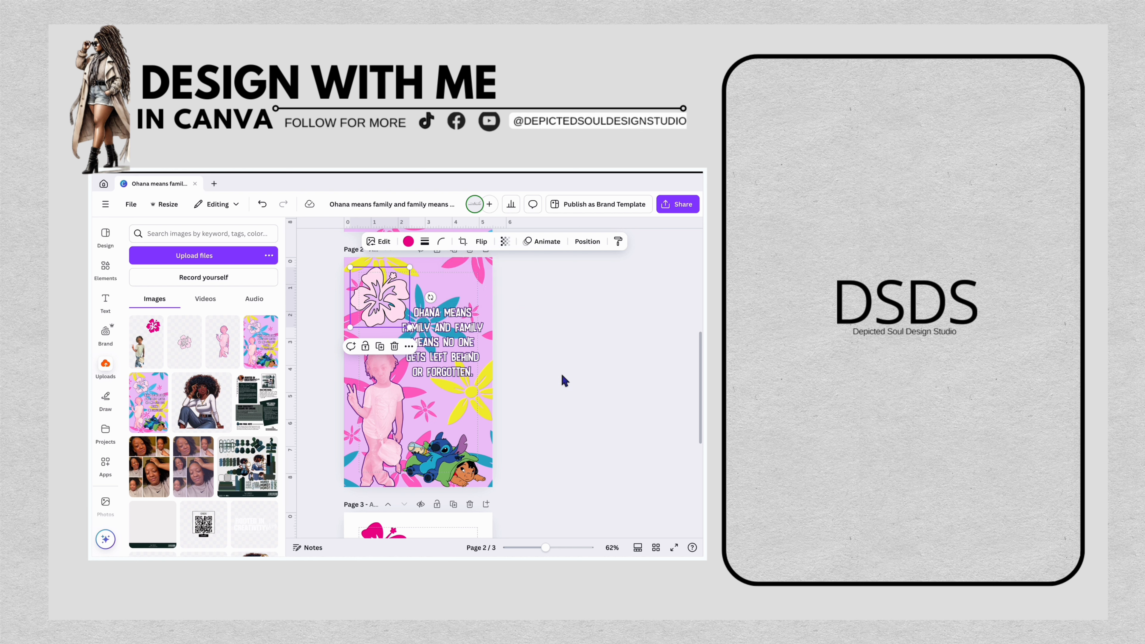
{"action": "left_click", "coordinate": [562, 378]}
- Add an Outline shadow to the translucent pink hibiscus on page 2 and shift its colour picker to a purple hue
{"action": "left_click", "coordinate": [407, 287]}
{"action": "left_click", "coordinate": [379, 241]}
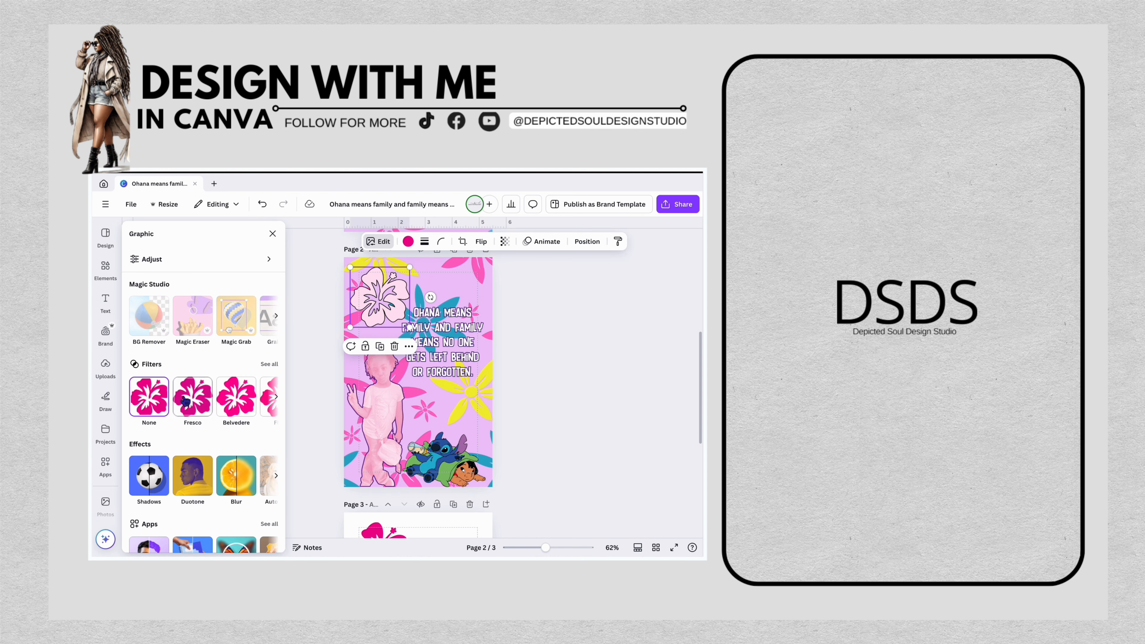
{"action": "scroll", "coordinate": [231, 436], "scroll_direction": "down", "scroll_amount": 1}
{"action": "left_click", "coordinate": [149, 428]}
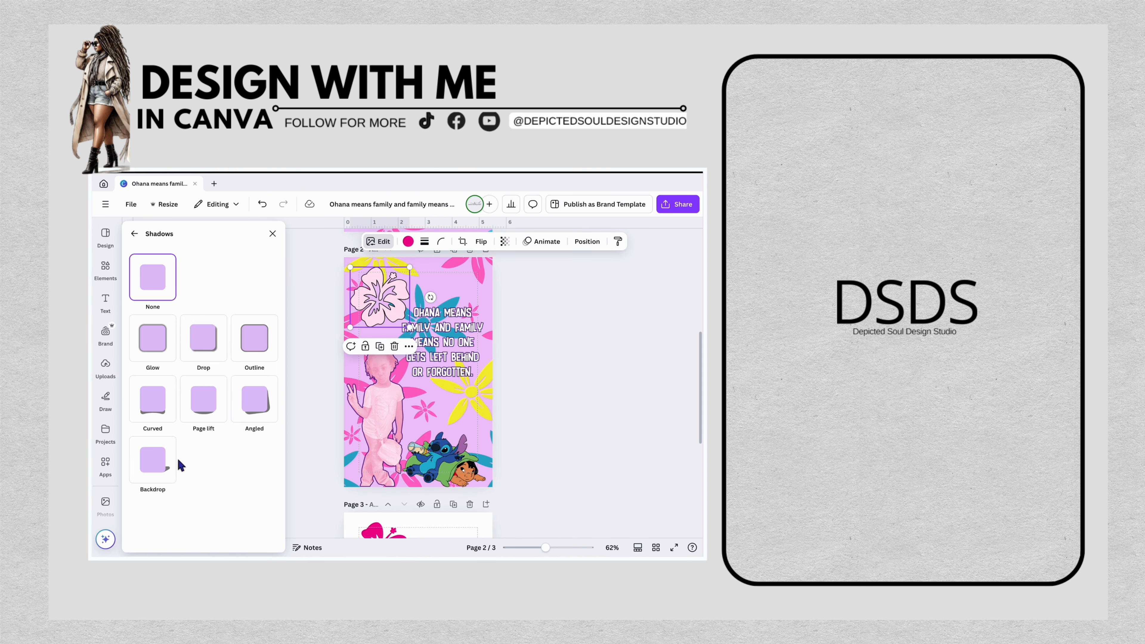
{"action": "left_click", "coordinate": [255, 340]}
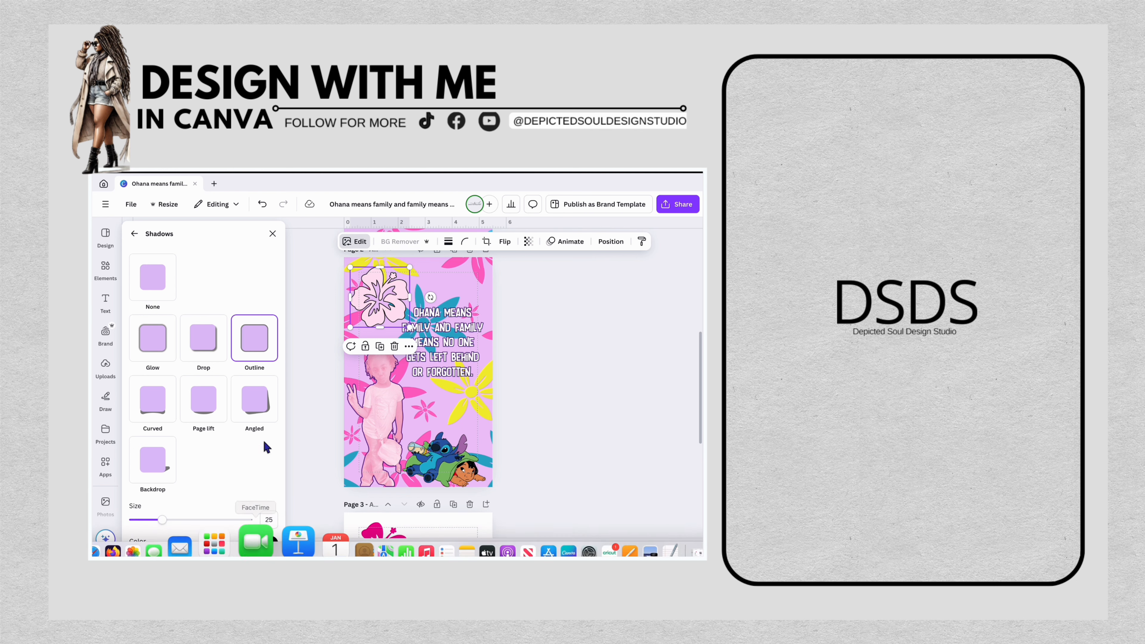
{"action": "left_click", "coordinate": [272, 544]}
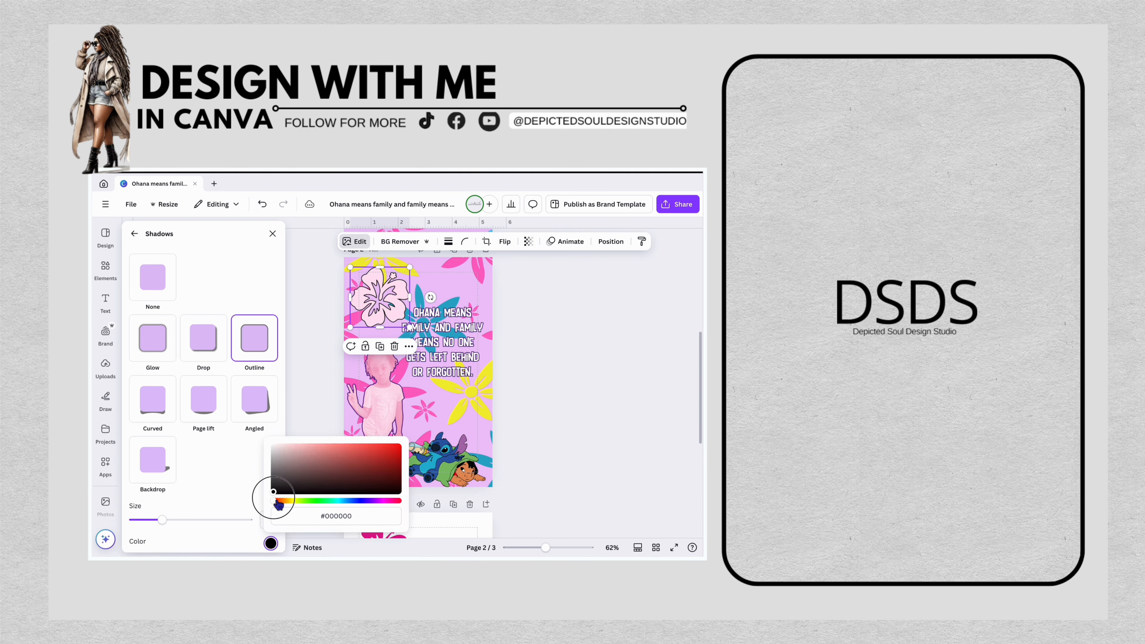
{"action": "left_click", "coordinate": [363, 500]}
{"action": "left_click_drag", "start_coordinate": [368, 505], "coordinate": [375, 504]}
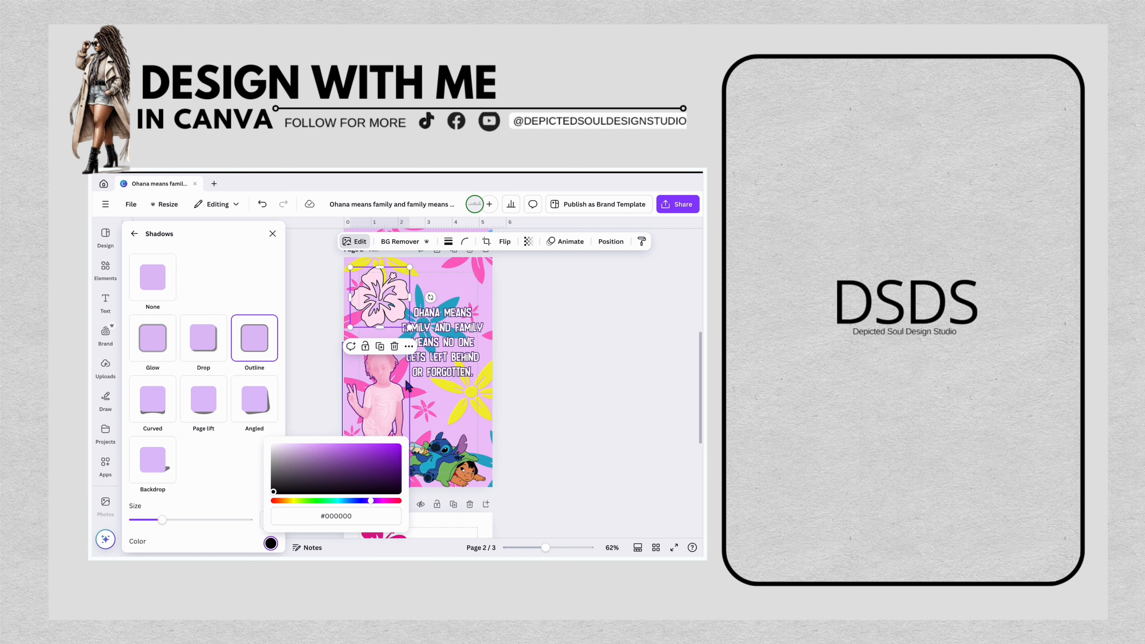
- Copy the hex code of the Outline shadow colour from the girl's cutout on page 2
{"action": "left_click", "coordinate": [387, 397]}
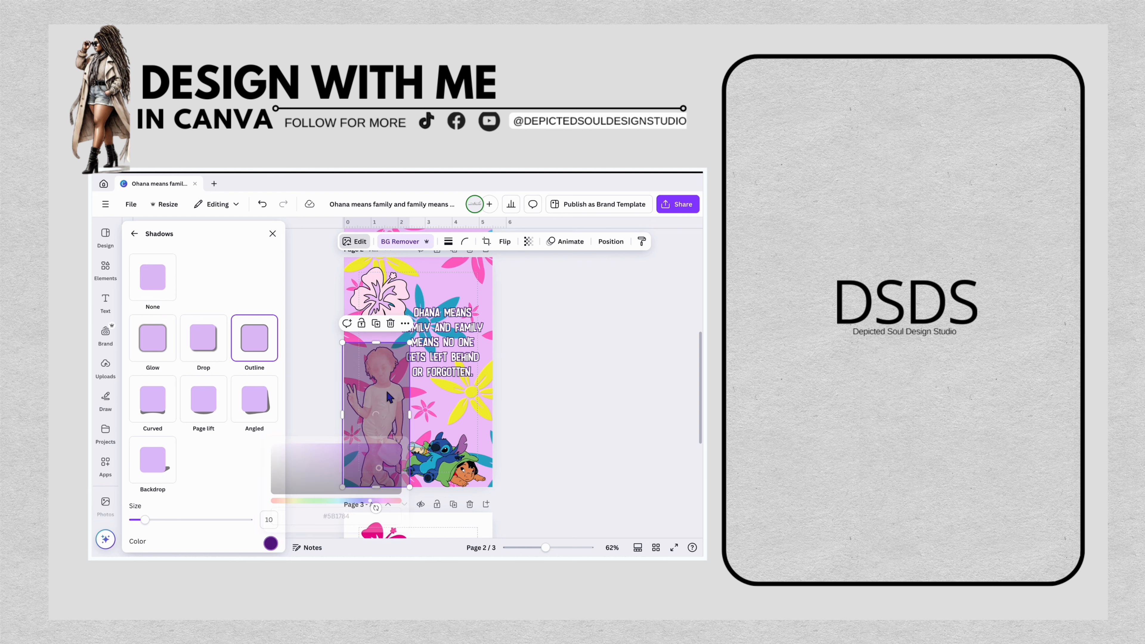
{"action": "left_click", "coordinate": [354, 244]}
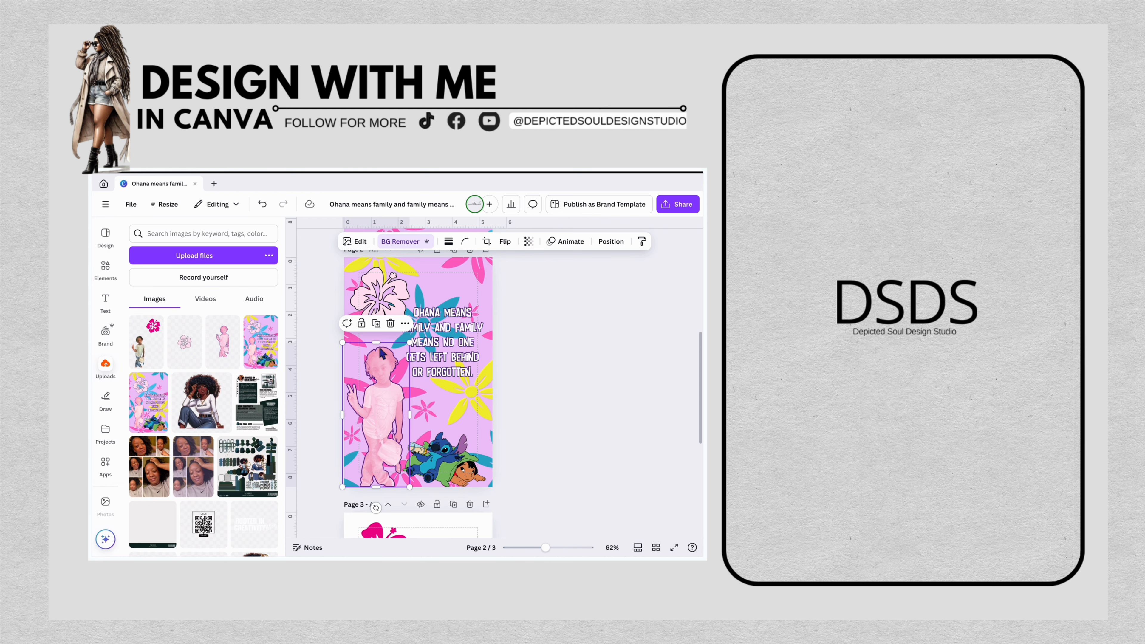
{"action": "left_click", "coordinate": [354, 241]}
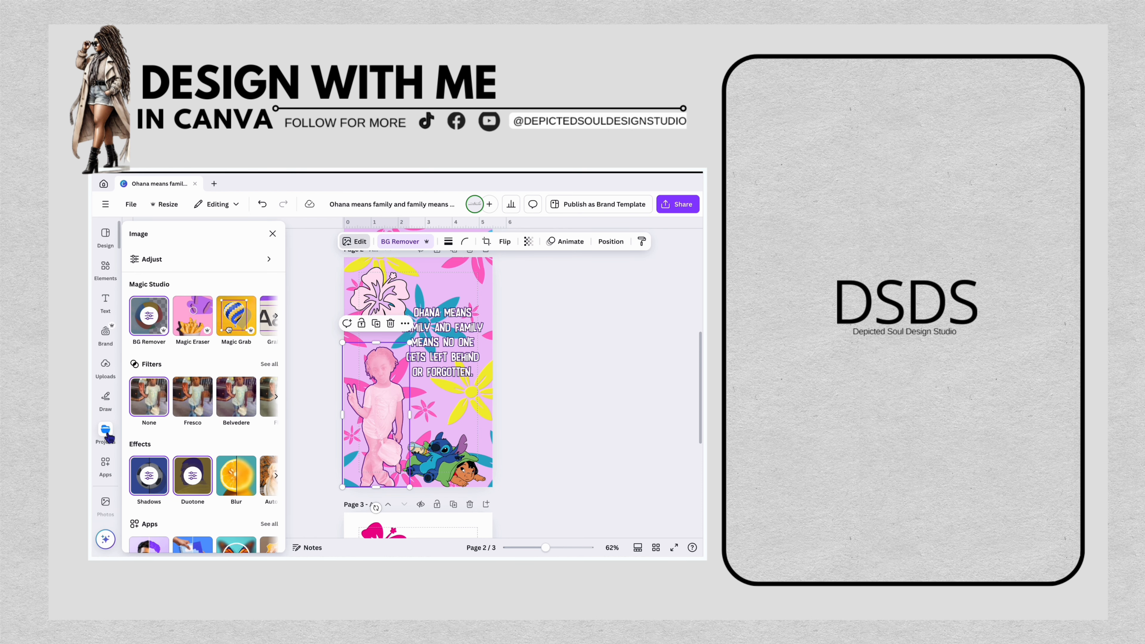
{"action": "left_click", "coordinate": [159, 476]}
{"action": "scroll", "coordinate": [263, 528], "scroll_direction": "down", "scroll_amount": 2}
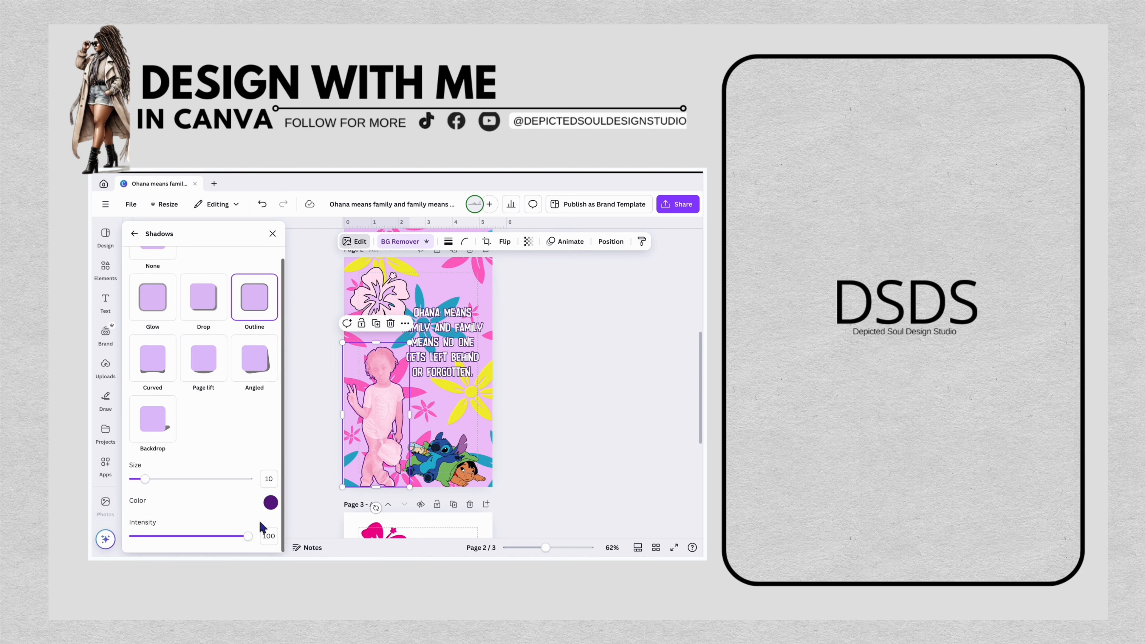
{"action": "left_click", "coordinate": [271, 502]}
{"action": "left_click", "coordinate": [319, 475]}
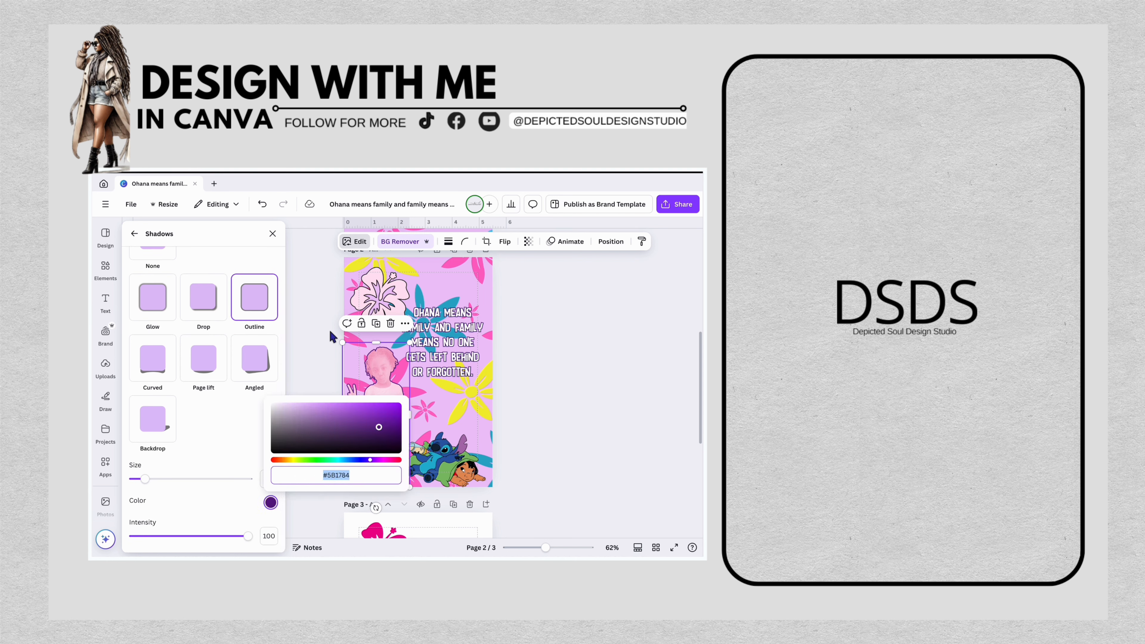
{"action": "left_click", "coordinate": [272, 233]}
- Set the Outline shadow colour of page 2's hibiscus to #5B1784 and finish editing the image
{"action": "left_click", "coordinate": [393, 303]}
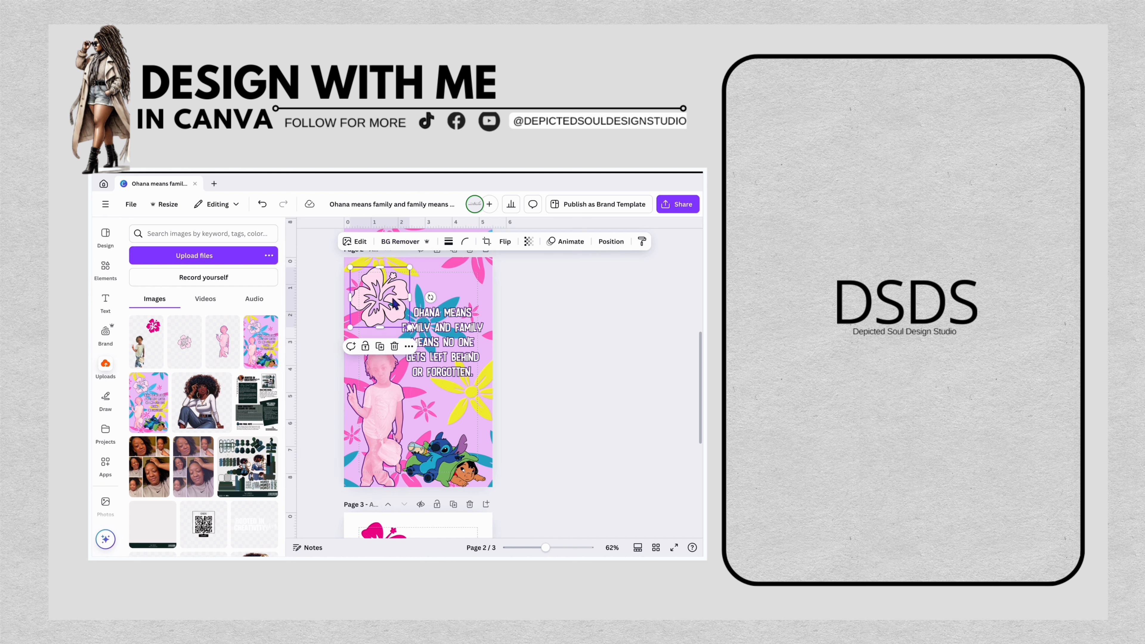
{"action": "left_click", "coordinate": [354, 241]}
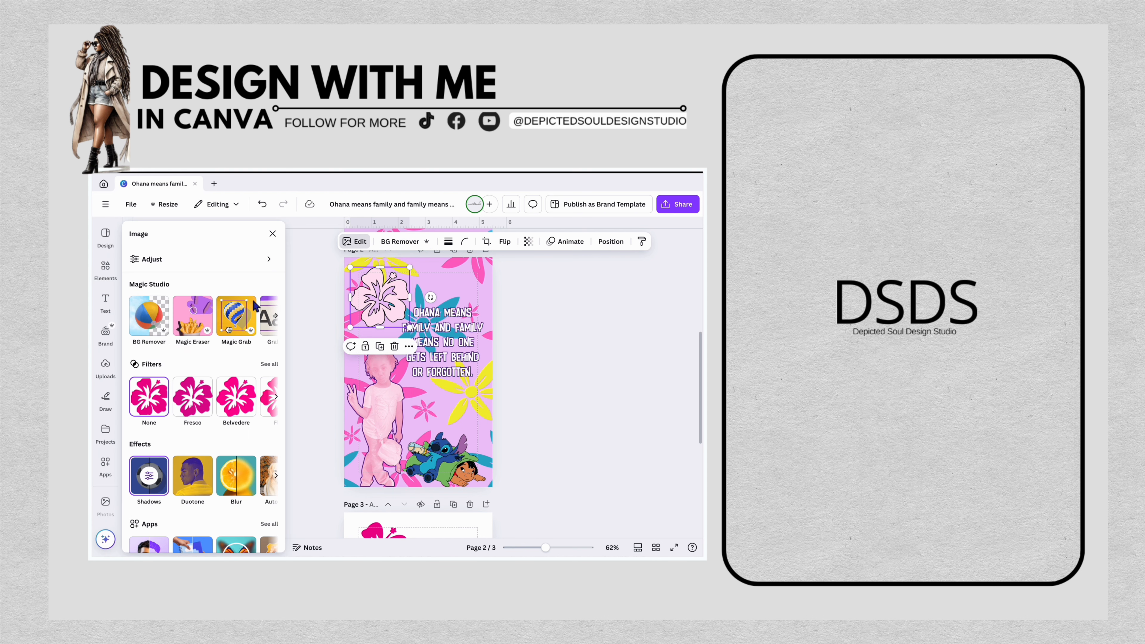
{"action": "scroll", "coordinate": [179, 448], "scroll_direction": "down", "scroll_amount": 1}
{"action": "left_click", "coordinate": [146, 461]}
{"action": "left_click", "coordinate": [263, 333]}
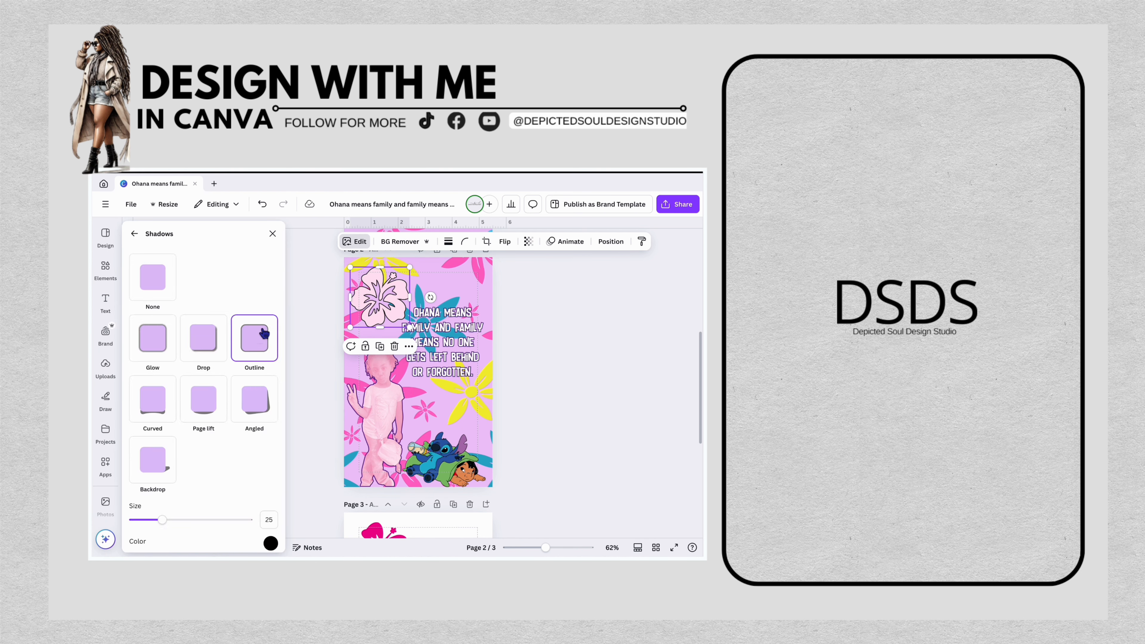
{"action": "scroll", "coordinate": [257, 426], "scroll_direction": "down", "scroll_amount": 1}
{"action": "left_click", "coordinate": [271, 502]}
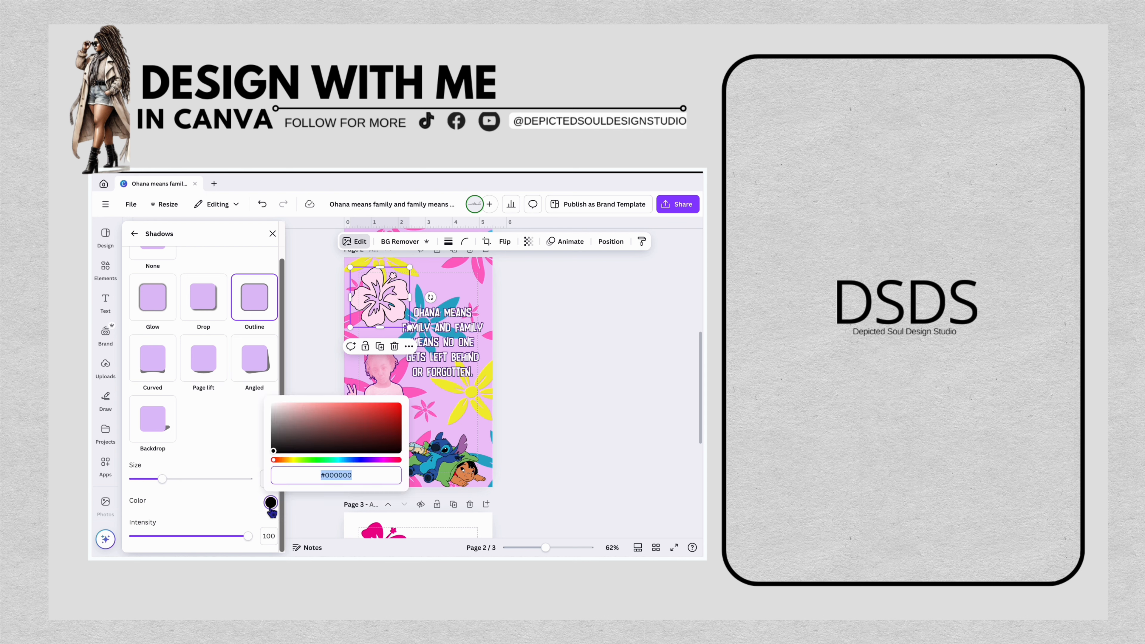
{"action": "left_click", "coordinate": [343, 477]}
{"action": "type", "text": "#5B1794"}
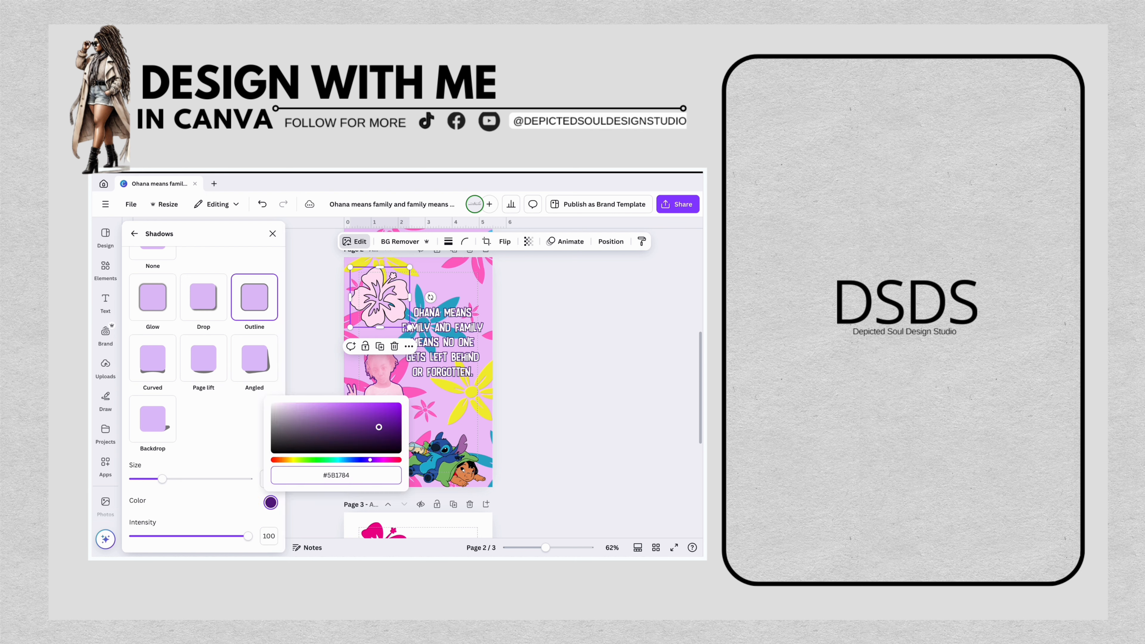
{"action": "left_click", "coordinate": [319, 381]}
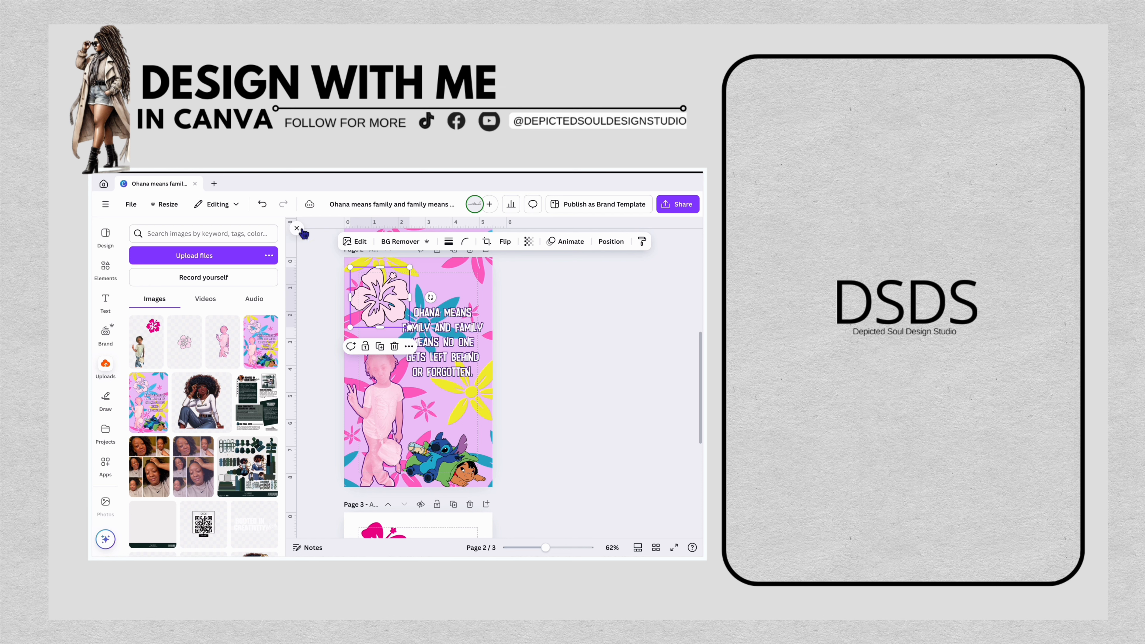
{"action": "left_click", "coordinate": [297, 228]}
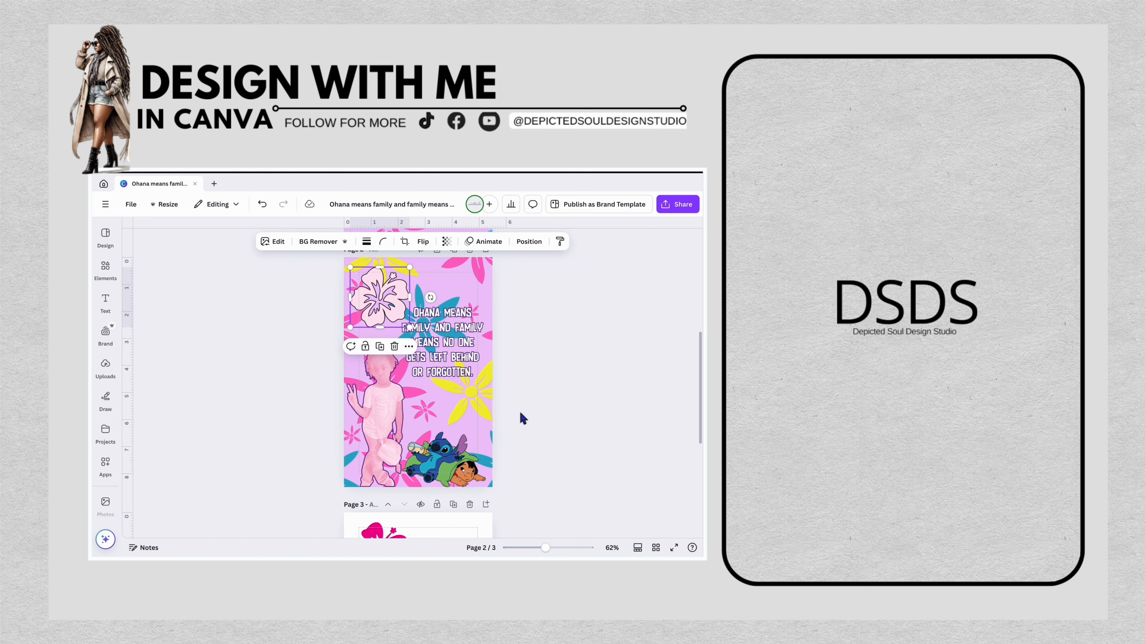
{"action": "left_click", "coordinate": [557, 411]}
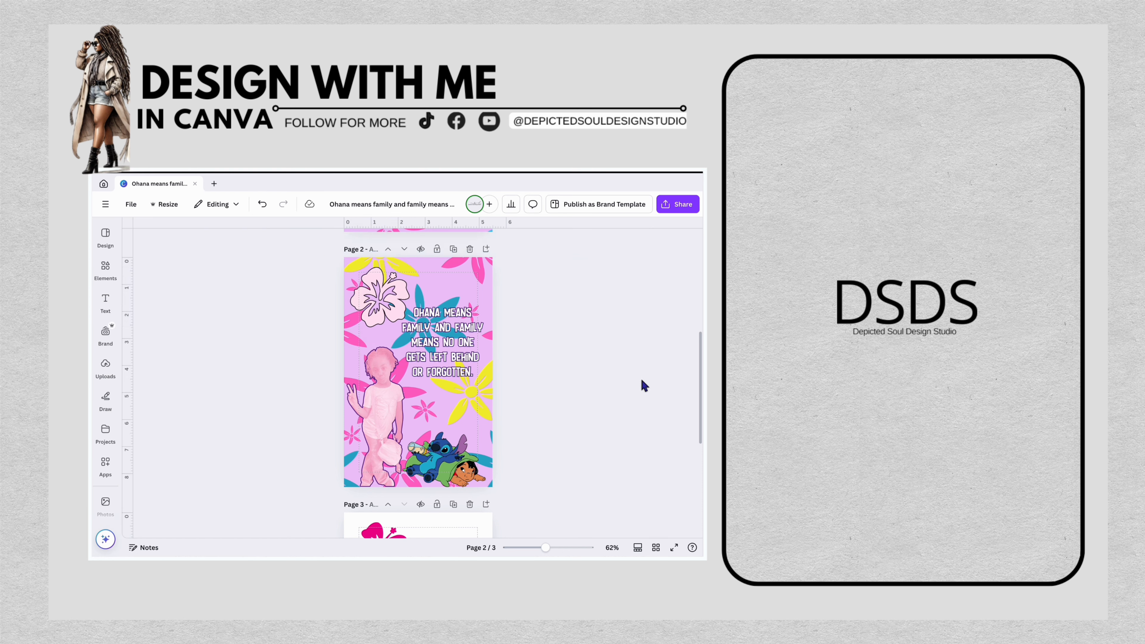
- Move the girl's cutout on page 3 slightly up and to the right so it sits fully inside the page
{"action": "scroll", "coordinate": [569, 403], "scroll_direction": "down", "scroll_amount": 2}
{"action": "scroll", "coordinate": [570, 404], "scroll_direction": "up", "scroll_amount": 3}
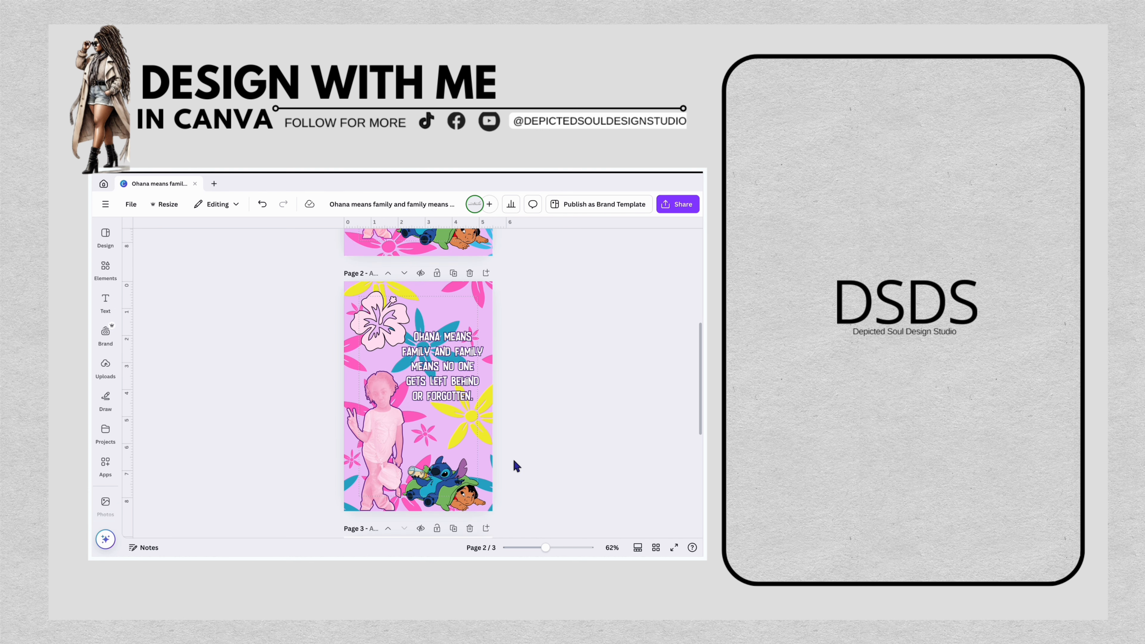
{"action": "scroll", "coordinate": [516, 467], "scroll_direction": "down", "scroll_amount": 5}
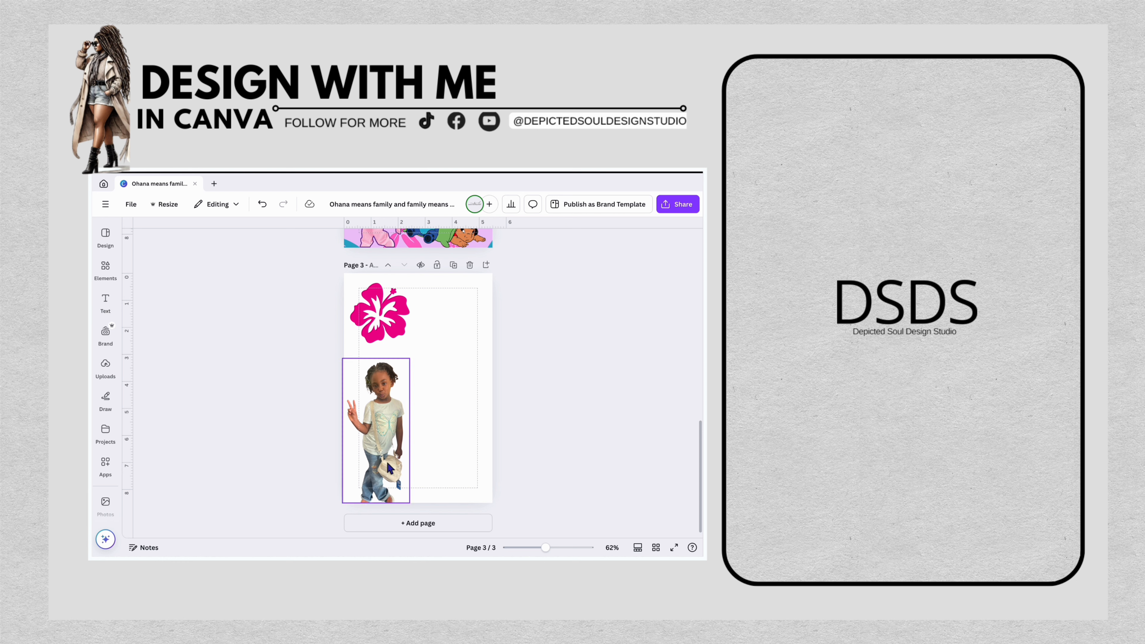
{"action": "left_click_drag", "start_coordinate": [389, 451], "coordinate": [388, 439]}
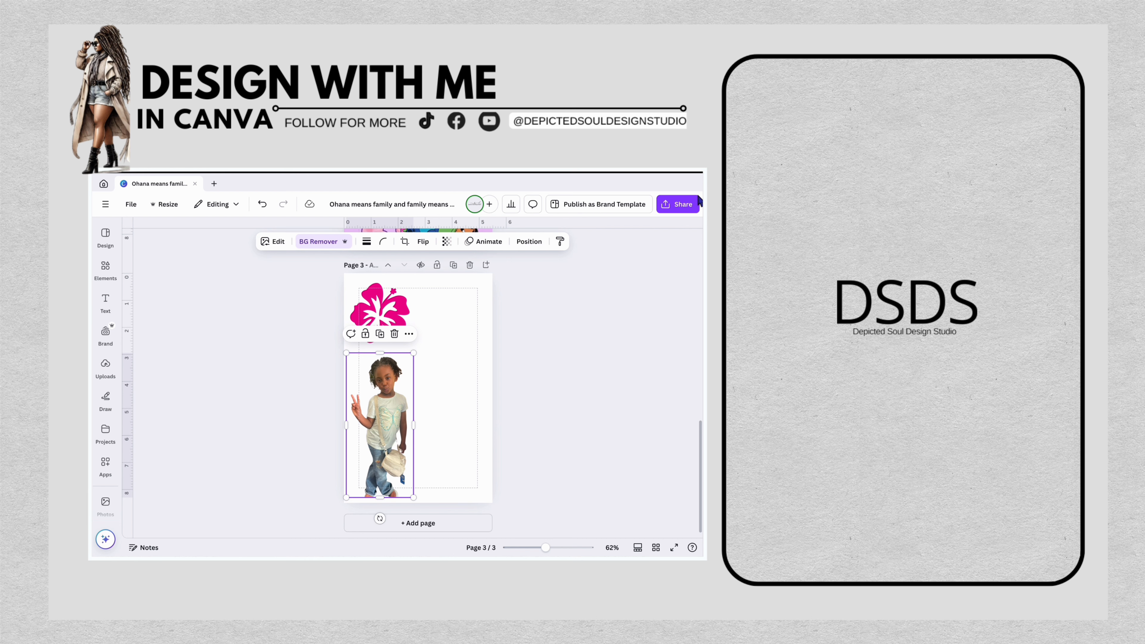
- Download only page 3 as a PNG with a transparent background
{"action": "left_click", "coordinate": [678, 204]}
{"action": "left_click", "coordinate": [545, 380]}
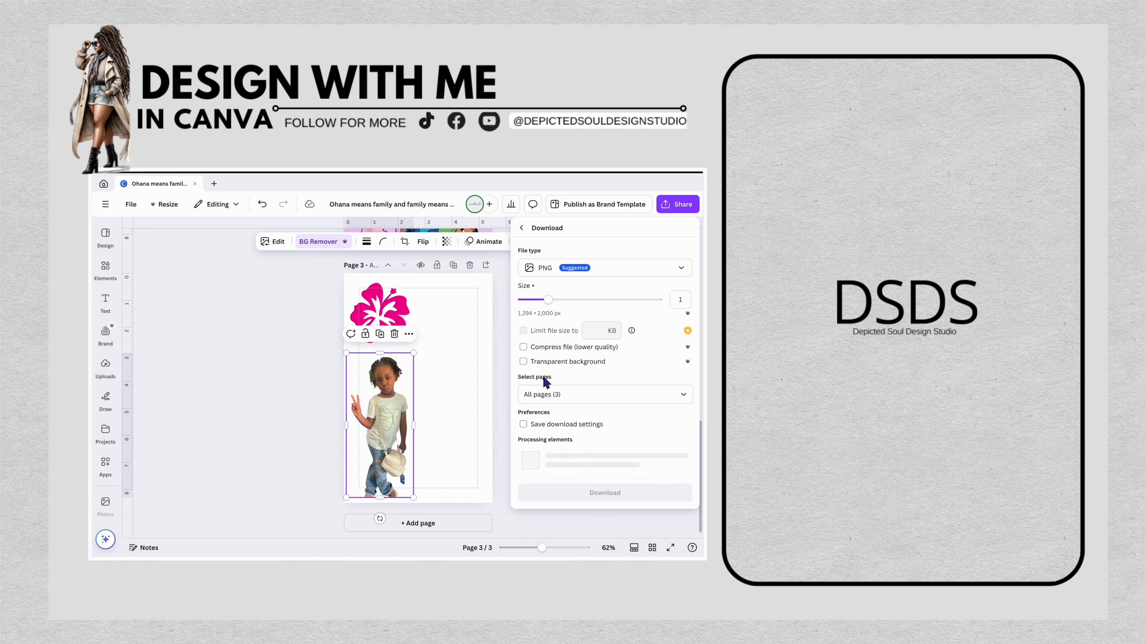
{"action": "left_click", "coordinate": [684, 395]}
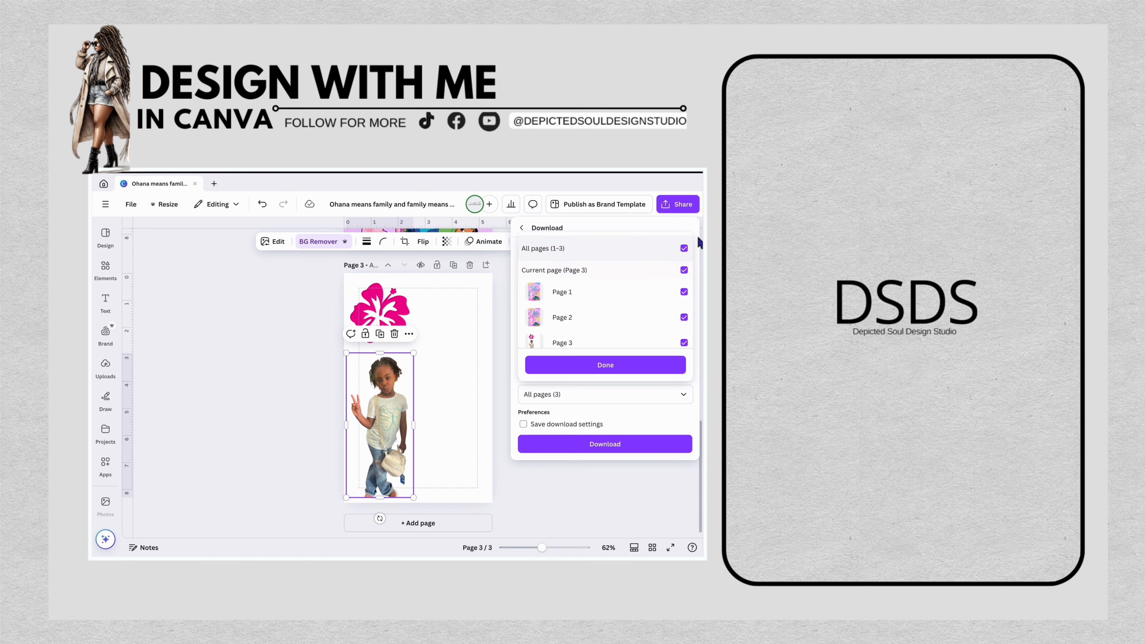
{"action": "left_click", "coordinate": [684, 248]}
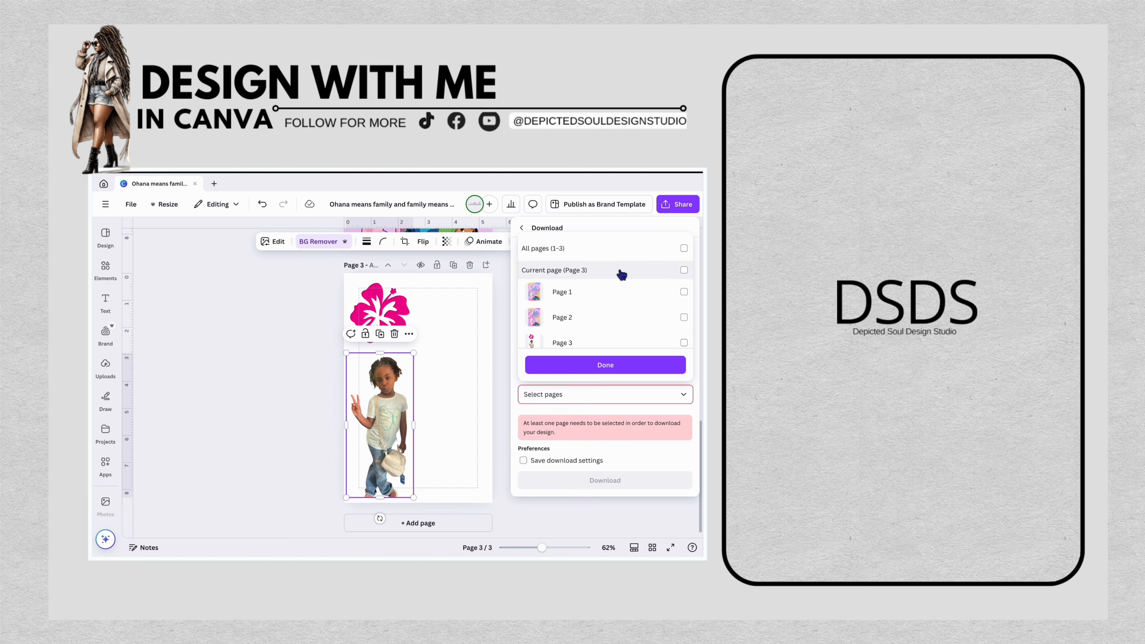
{"action": "left_click", "coordinate": [666, 273]}
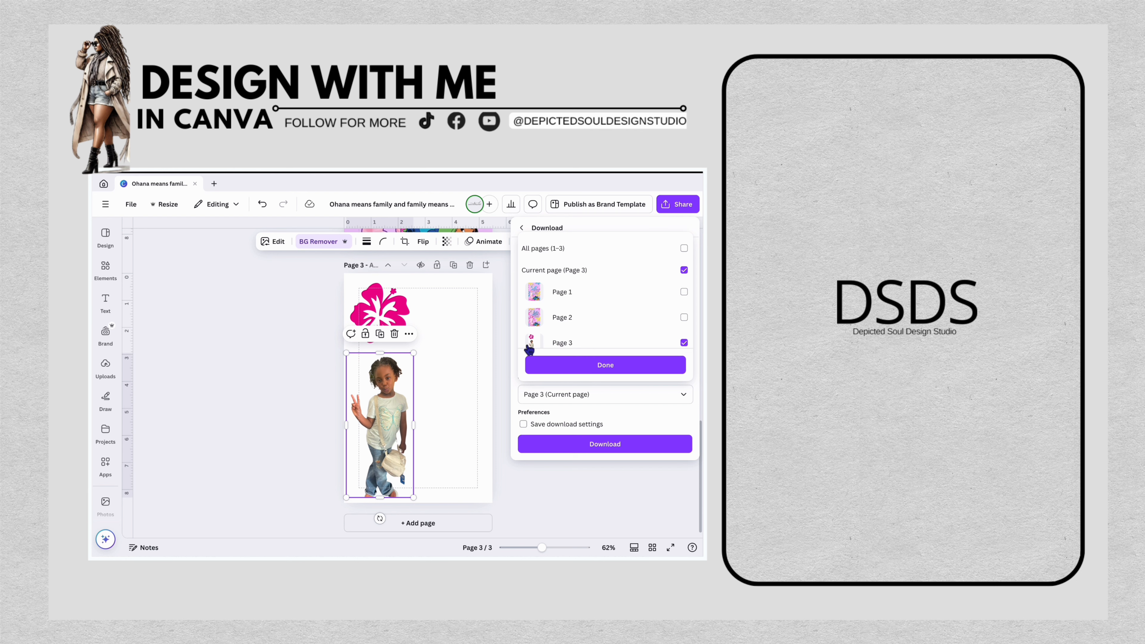
{"action": "left_click", "coordinate": [611, 366]}
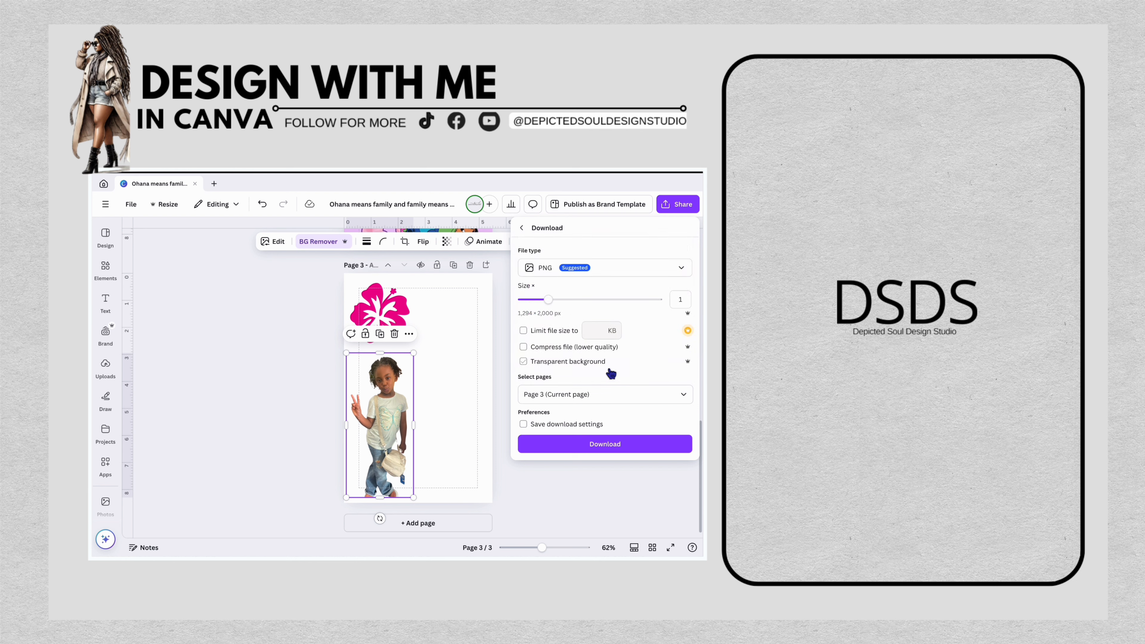
{"action": "left_click", "coordinate": [523, 362]}
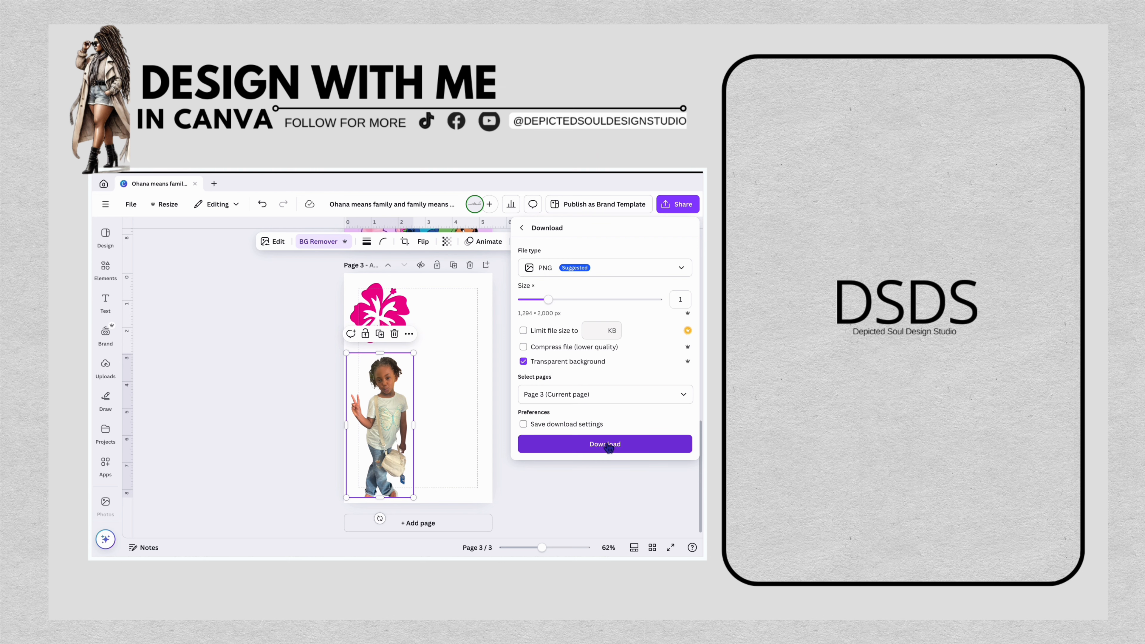
- Switch to Cricut Design Space and start a new project
{"action": "left_click", "coordinate": [103, 185]}
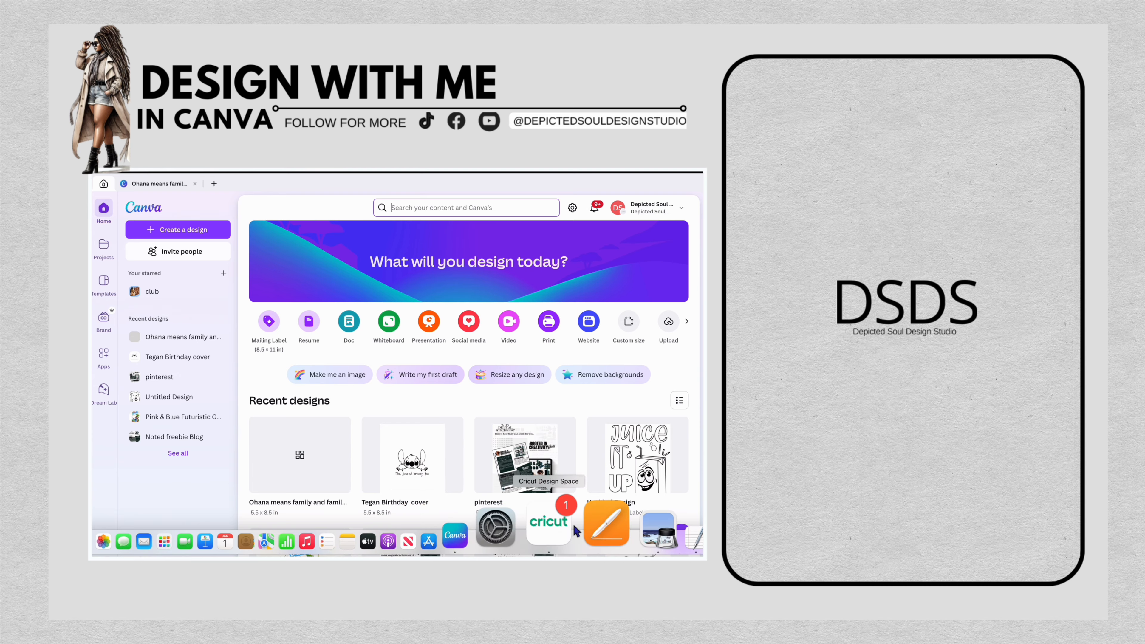
{"action": "left_click", "coordinate": [572, 524]}
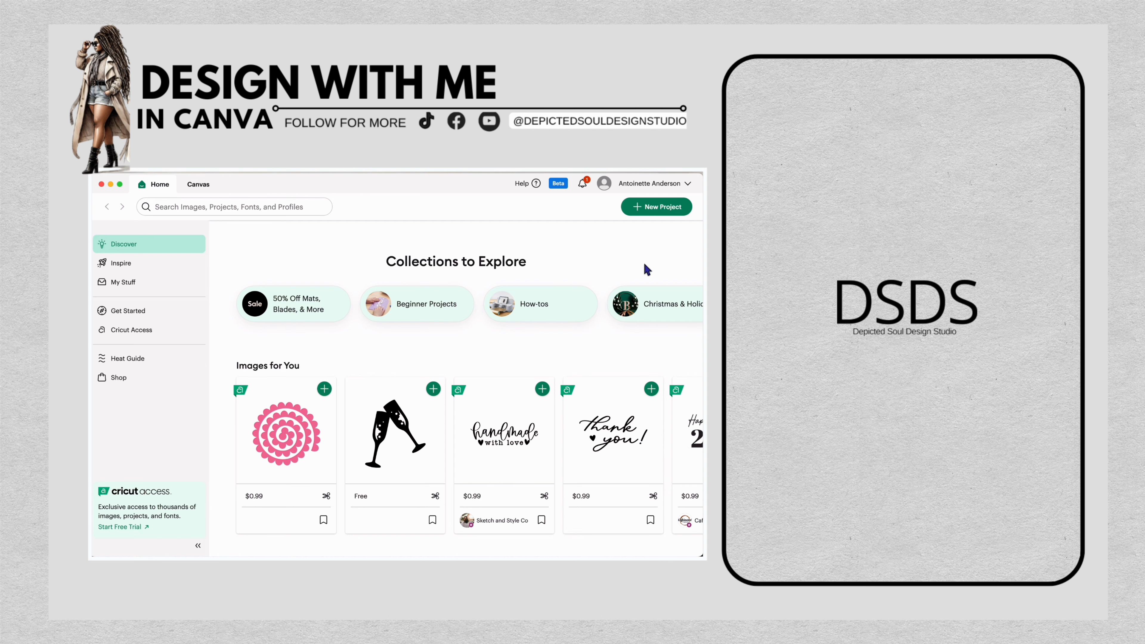
{"action": "left_click", "coordinate": [655, 208]}
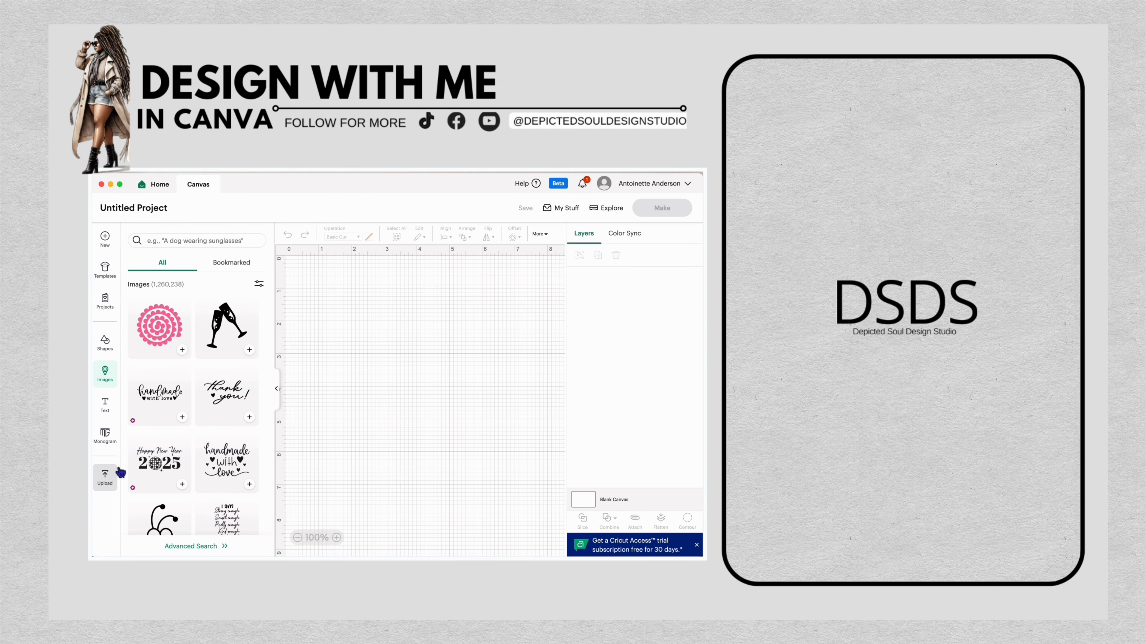
- Upload the image Fill-in Sticker Sheet .png from the Downloads folder and continue to background removal
{"action": "left_click", "coordinate": [108, 476]}
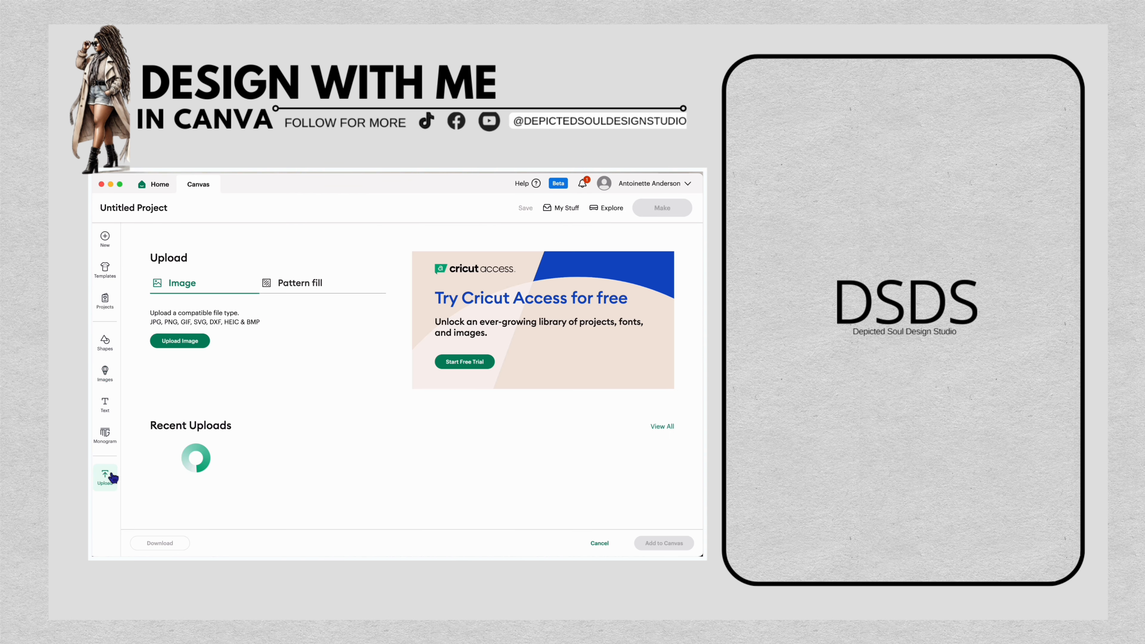
{"action": "left_click", "coordinate": [182, 343]}
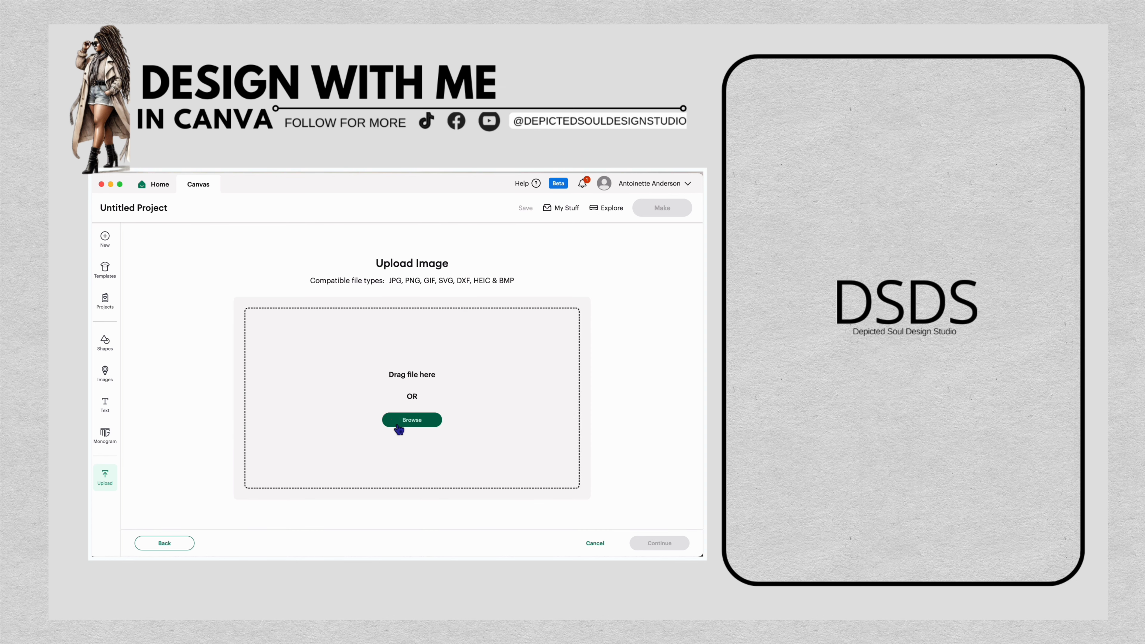
{"action": "left_click", "coordinate": [396, 422]}
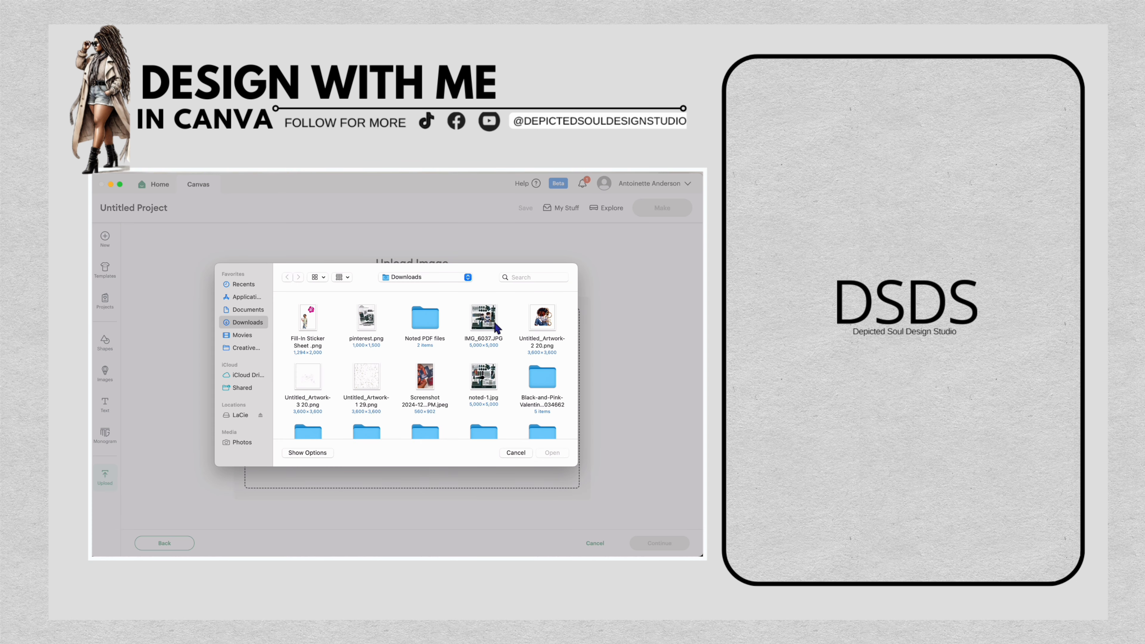
{"action": "left_click", "coordinate": [304, 325]}
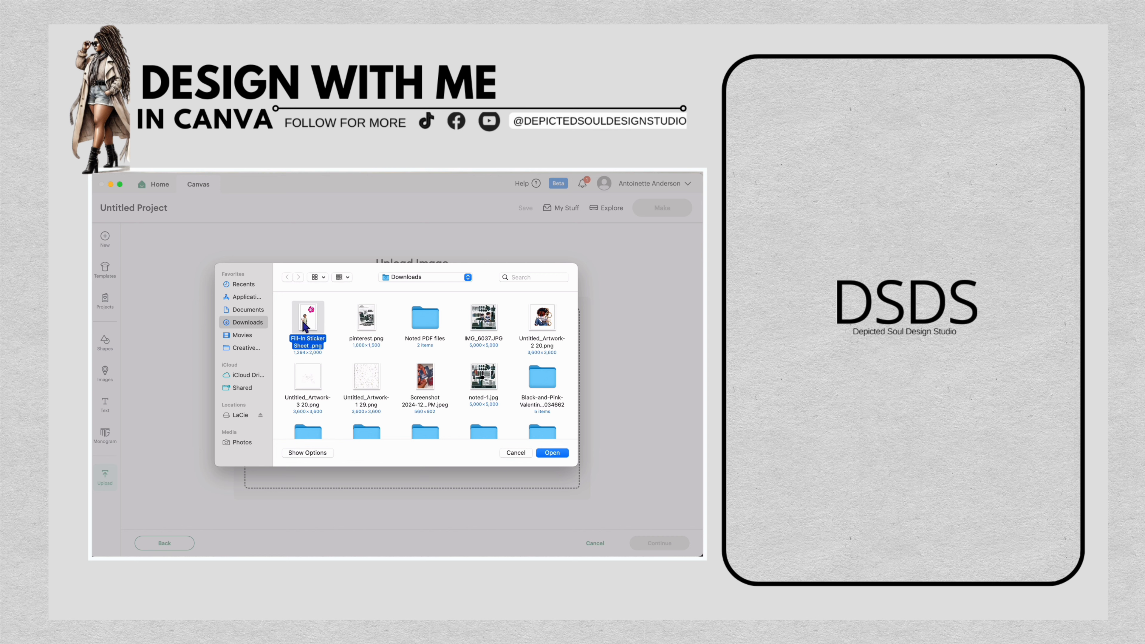
{"action": "left_click", "coordinate": [554, 453]}
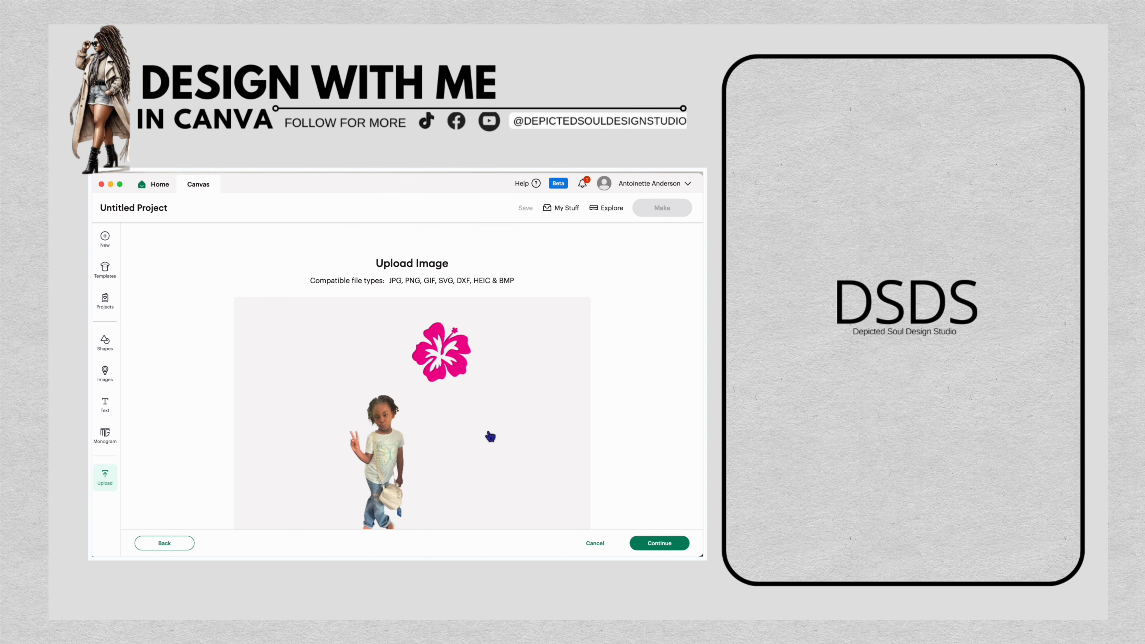
{"action": "left_click", "coordinate": [675, 548]}
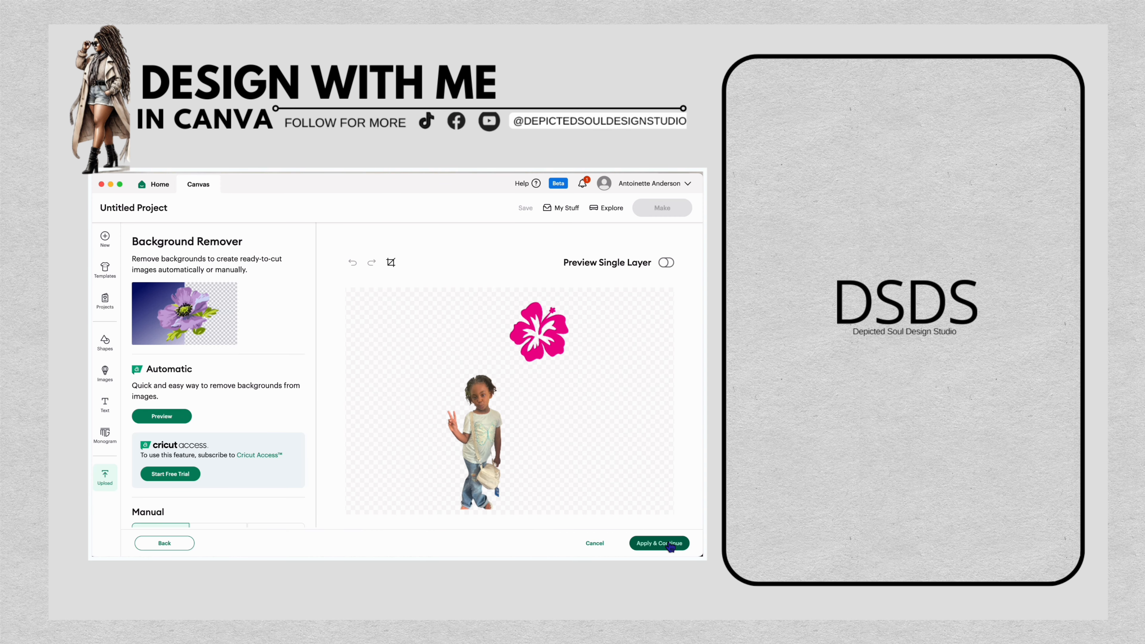